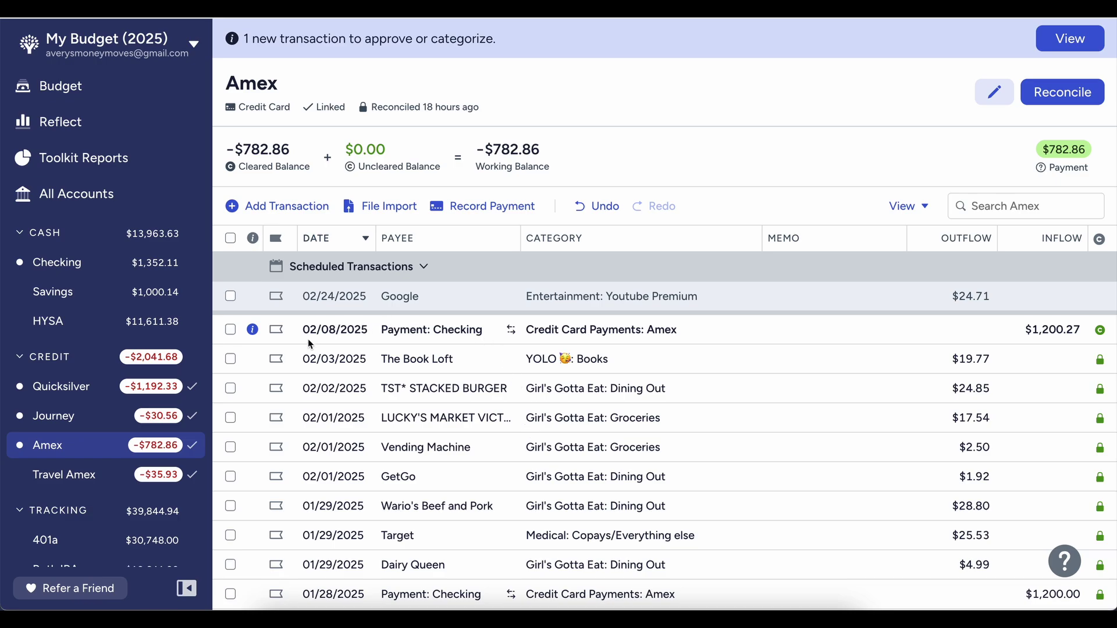
Undo the last change in the Amex account and delete the uncleared 02/08/2025 payment from Checking of $1,200.21.
click(598, 206)
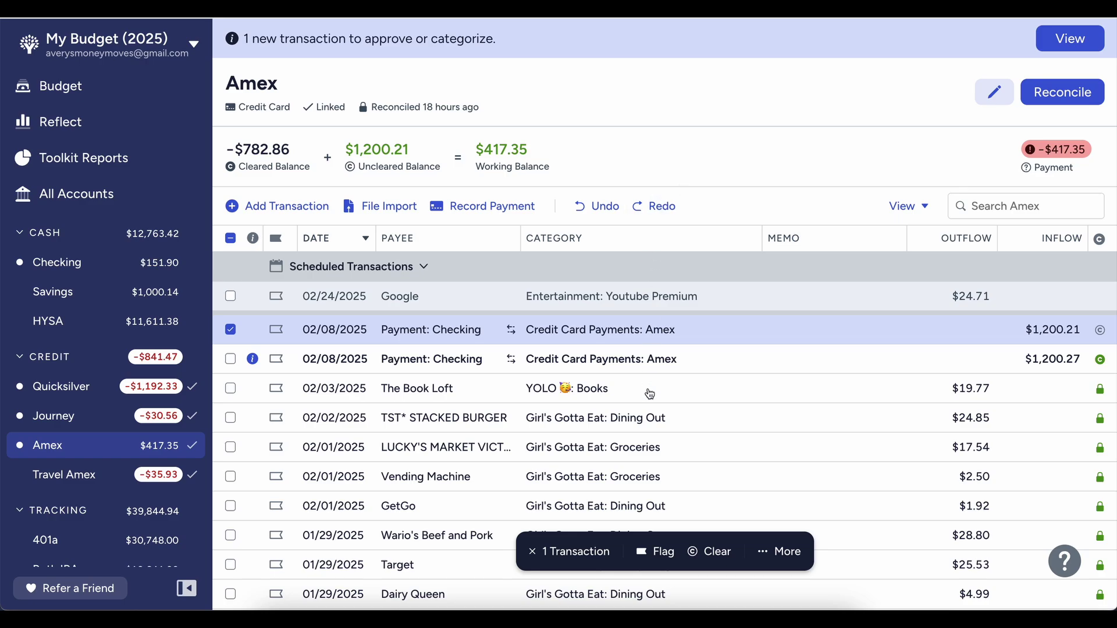
click(759, 550)
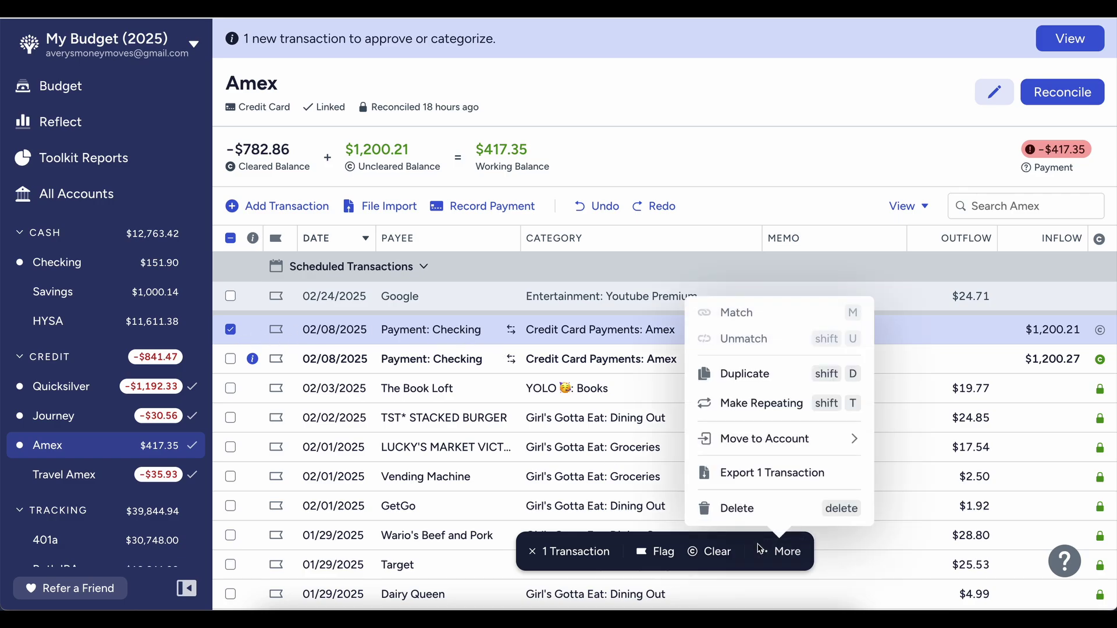
click(742, 508)
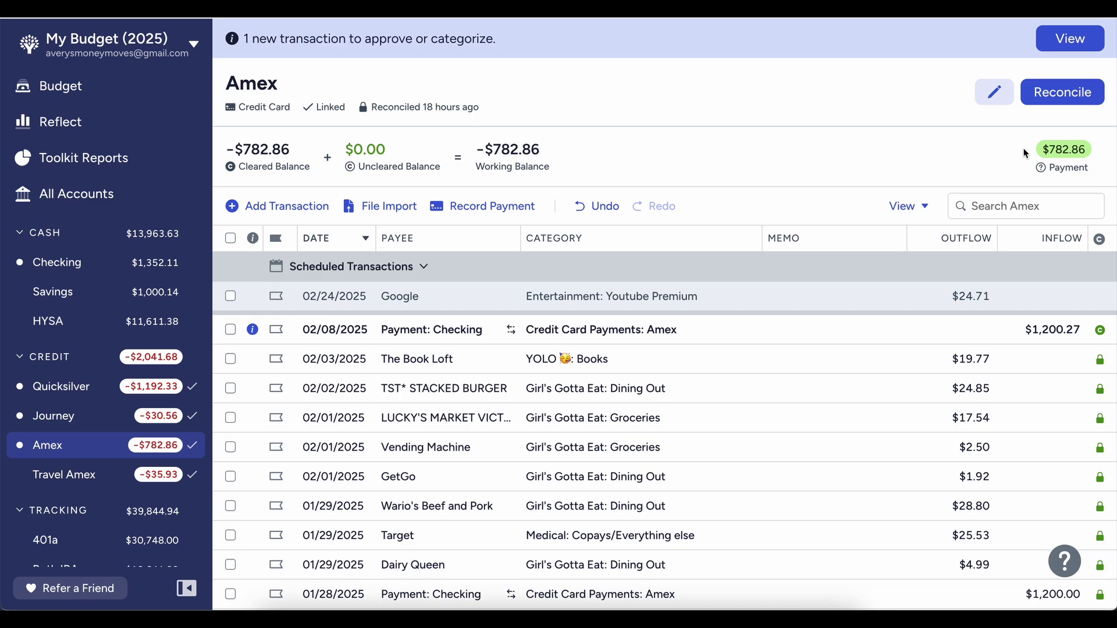
Open the Checking account and approve the new 02/08/2025 Payment: Amex transaction.
drag(1035, 150, 1109, 149)
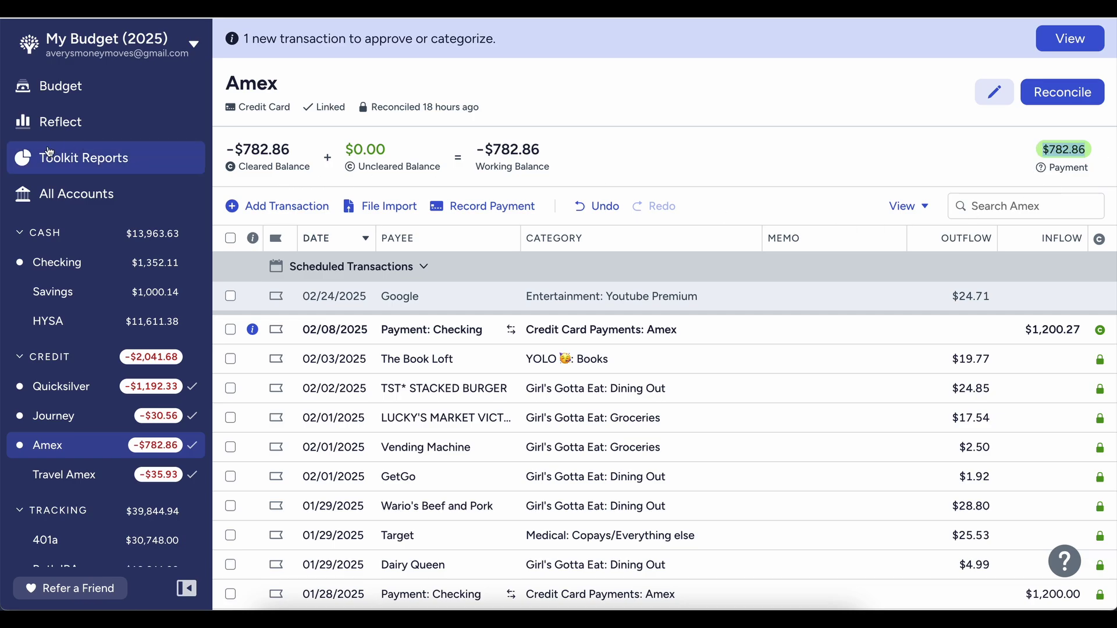
click(43, 93)
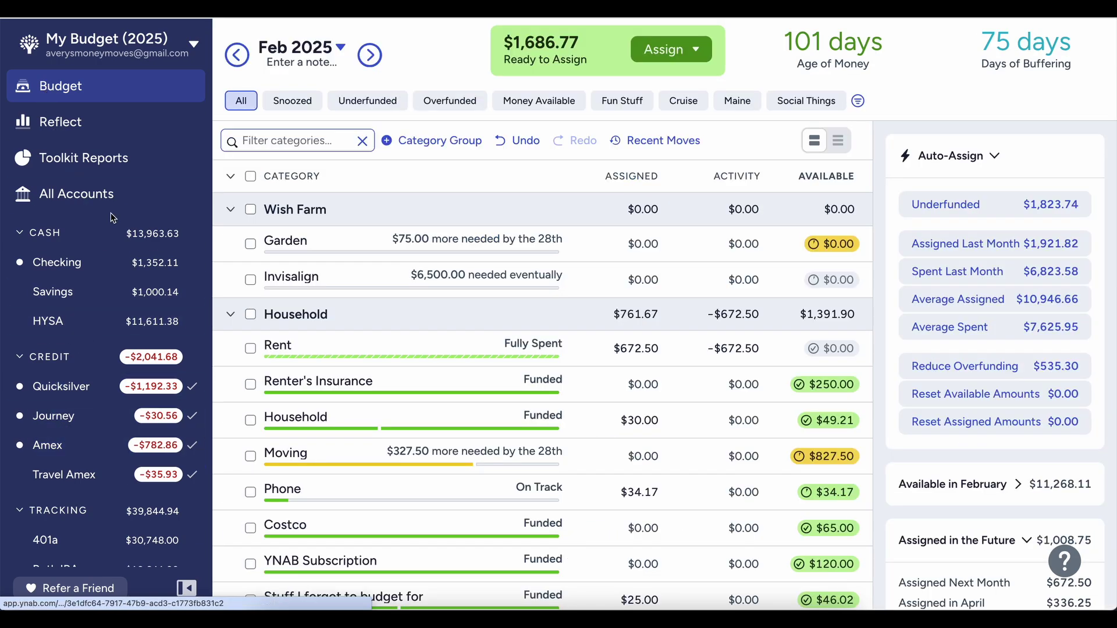
click(80, 268)
scroll(269, 360, down, 2)
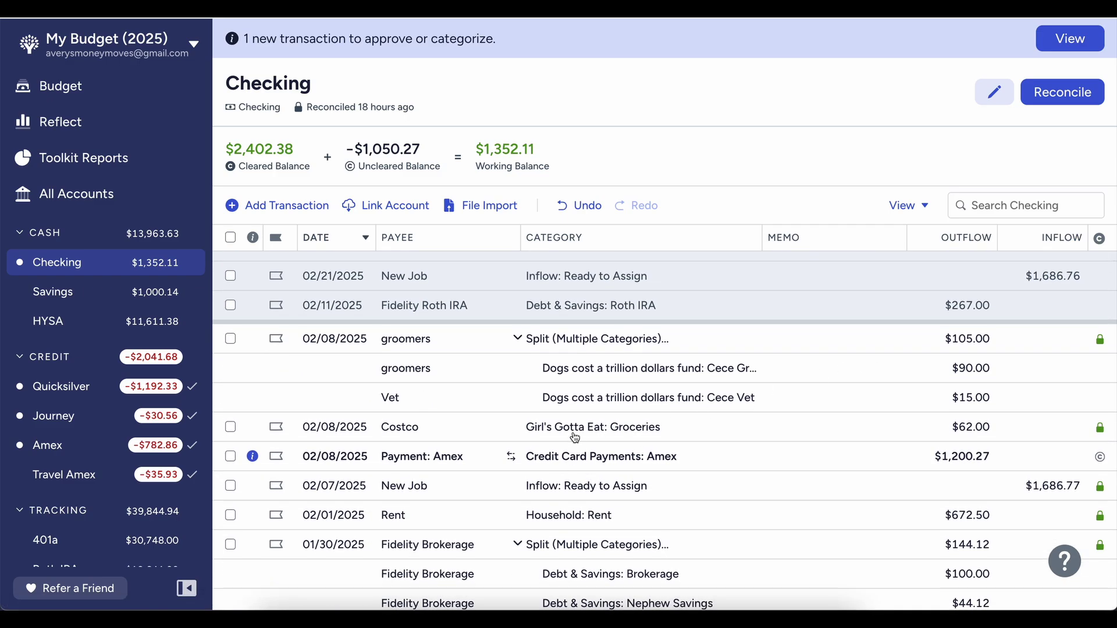
scroll(291, 409, down, 1)
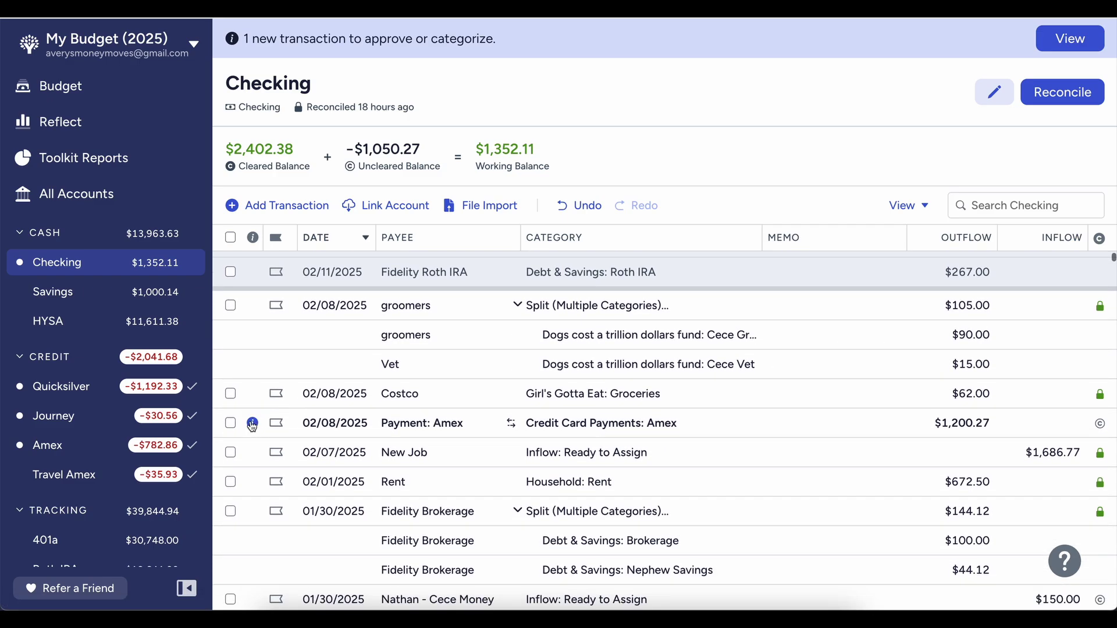
click(252, 425)
click(254, 476)
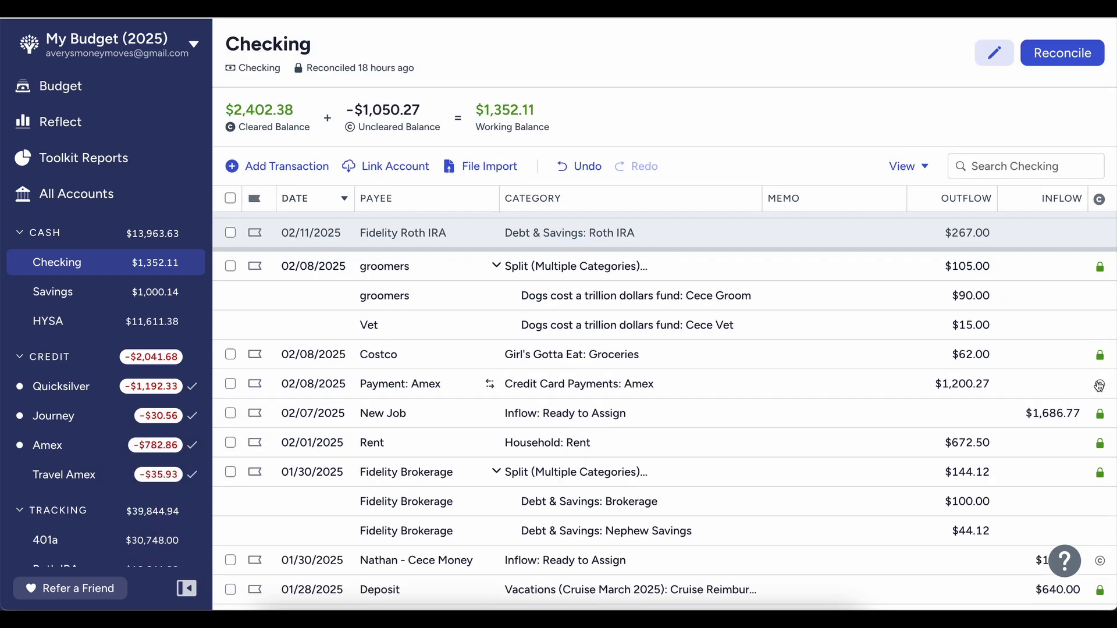
Mark the 02/08/2025 Payment: Amex transaction in Checking as cleared and set it back to uncleared.
click(1100, 386)
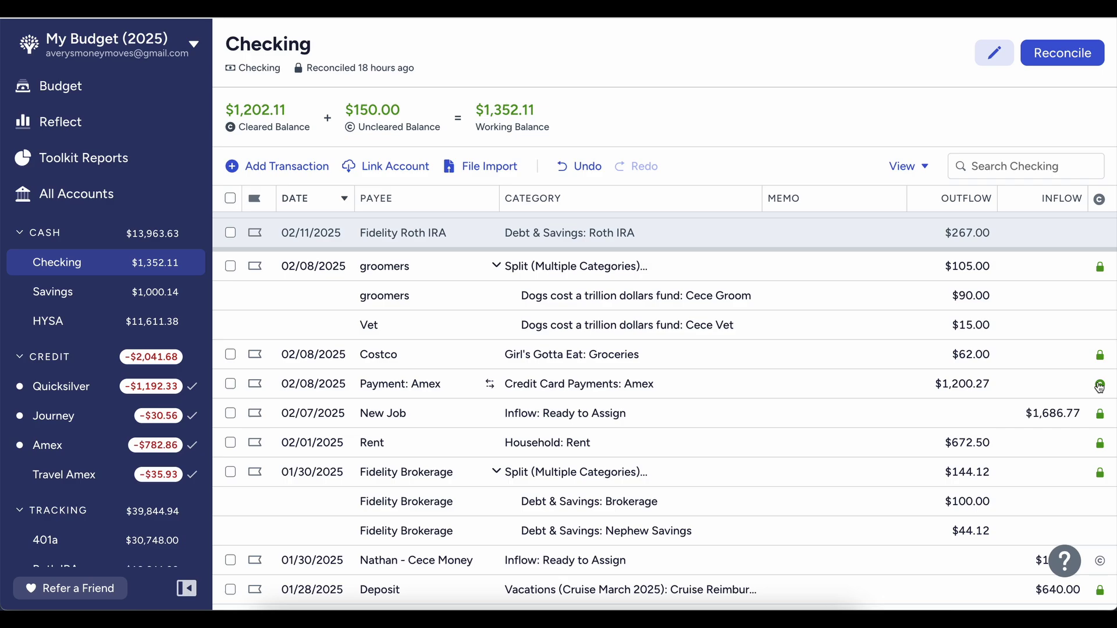
scroll(1100, 386, down, 1)
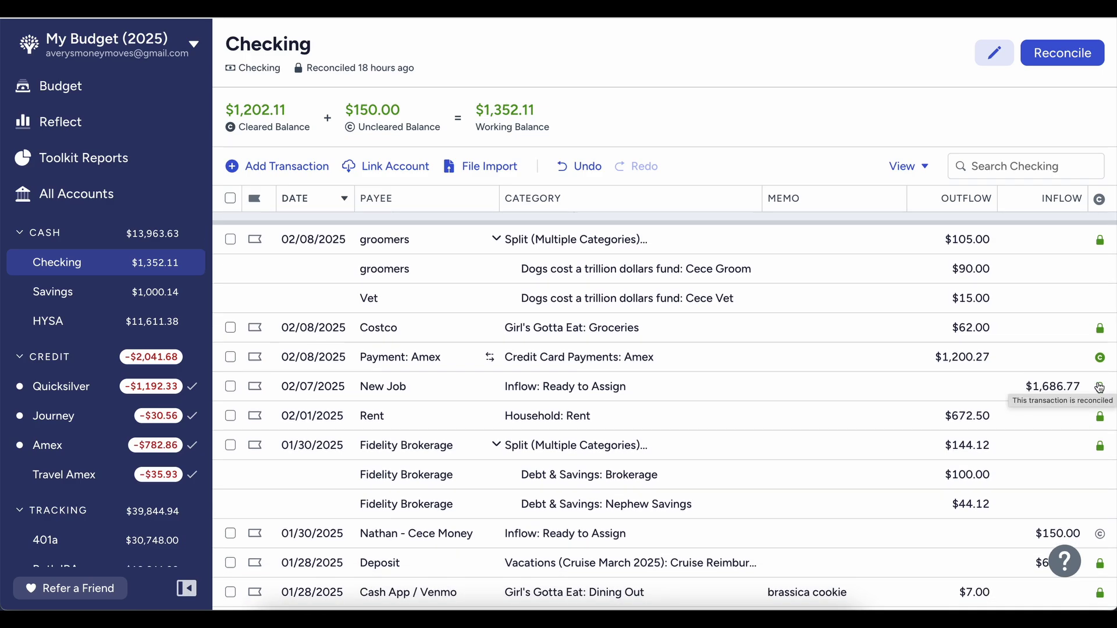
click(1099, 359)
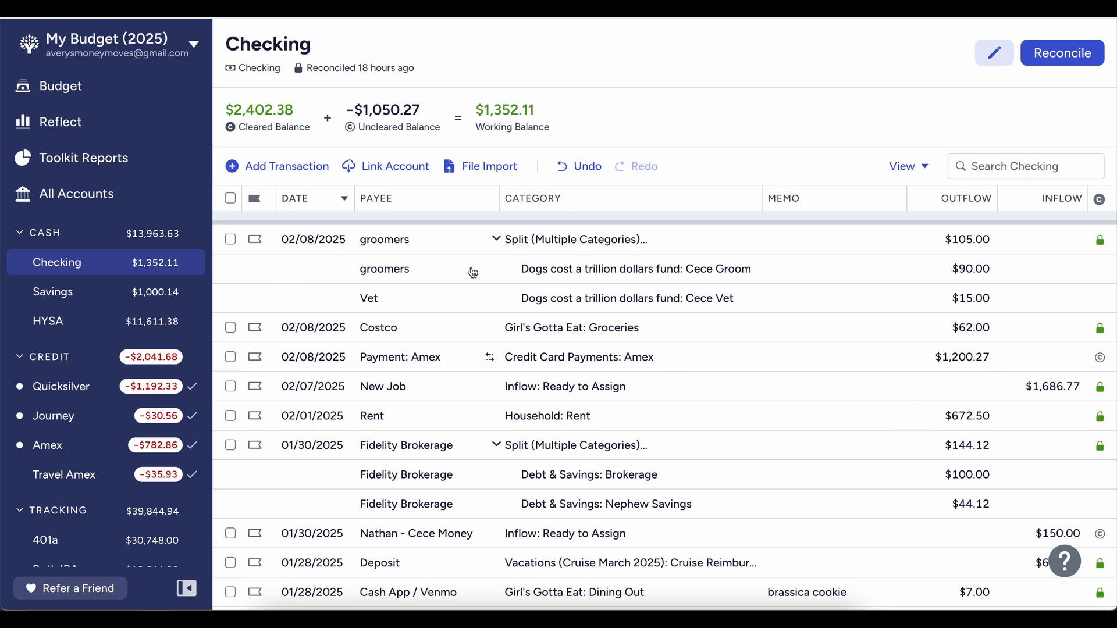
Approve the matched 02/07/2025 Three Bites Bakery and Psych transactions in the Quicksilver account.
click(74, 386)
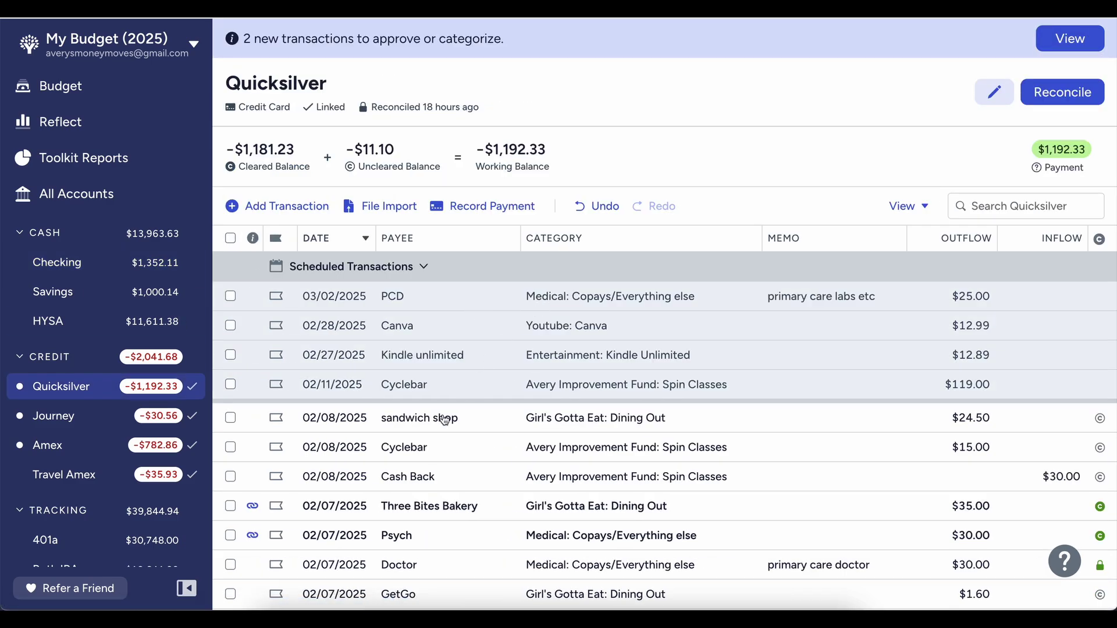
click(255, 510)
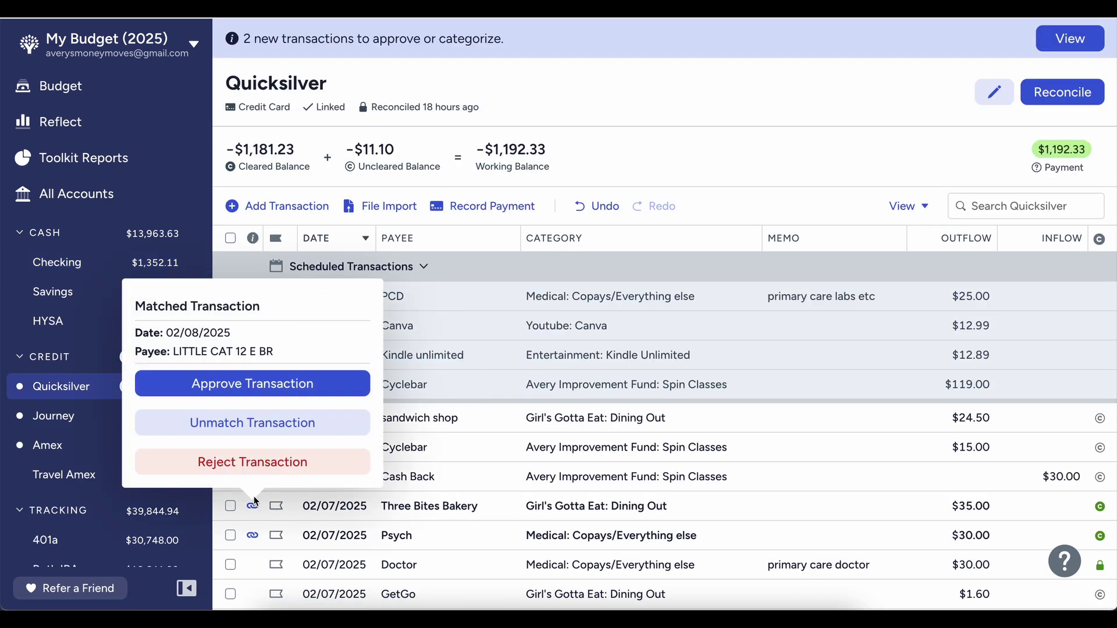
click(233, 385)
scroll(308, 489, down, 3)
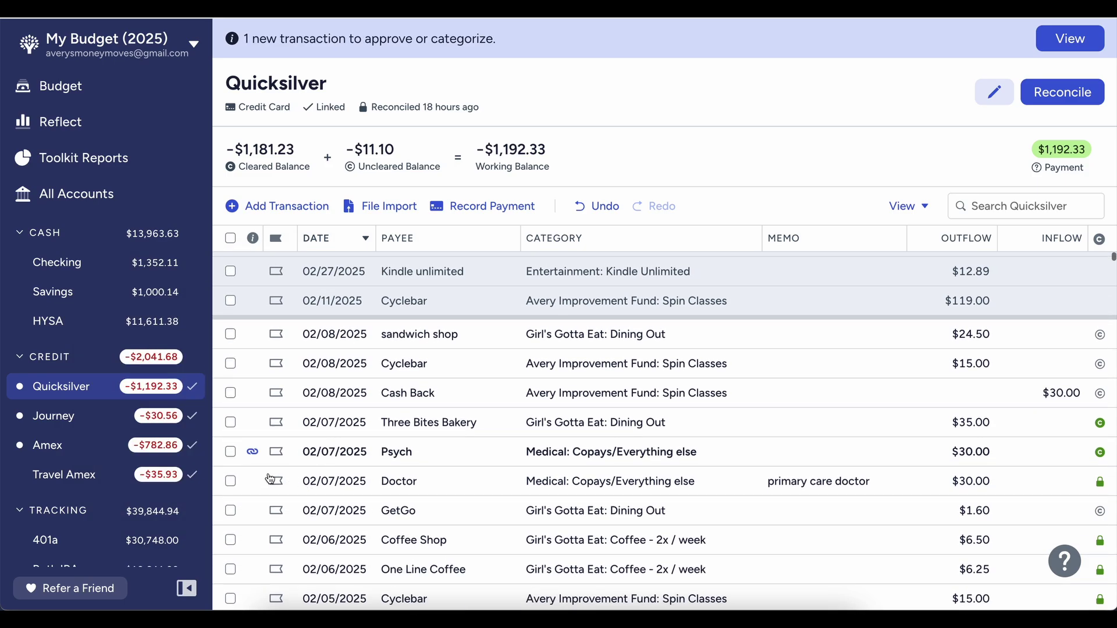
click(253, 453)
click(259, 328)
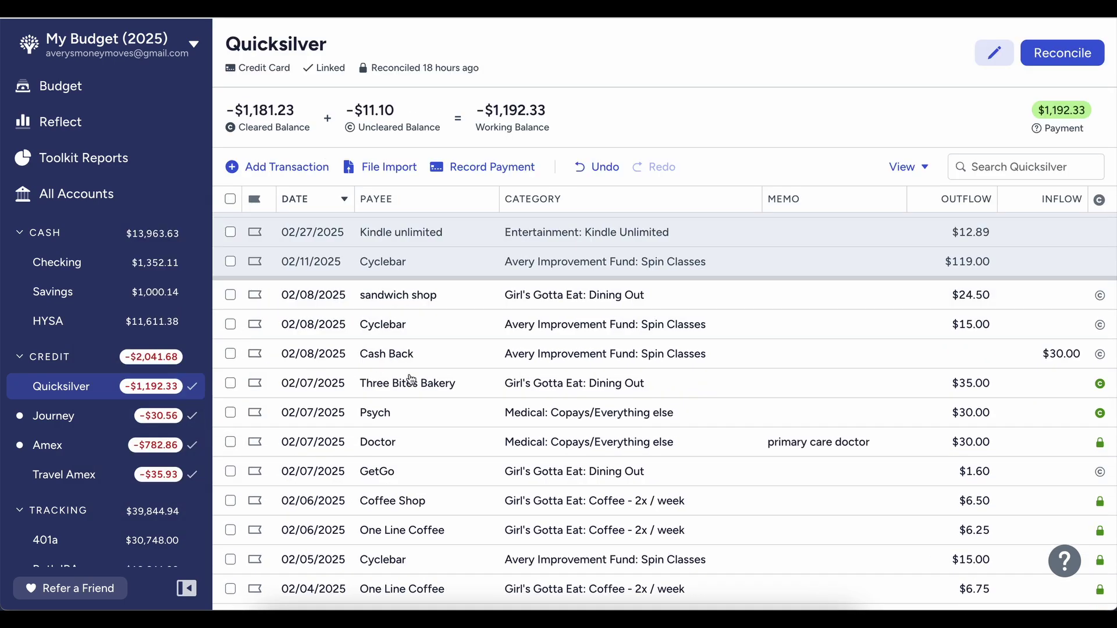
click(677, 424)
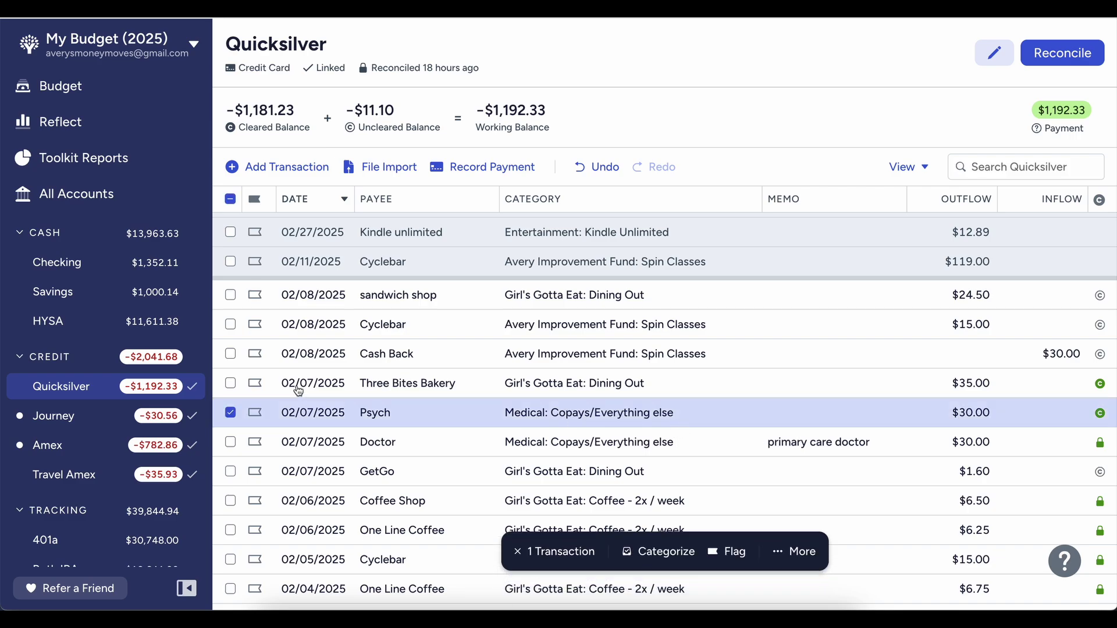
click(231, 414)
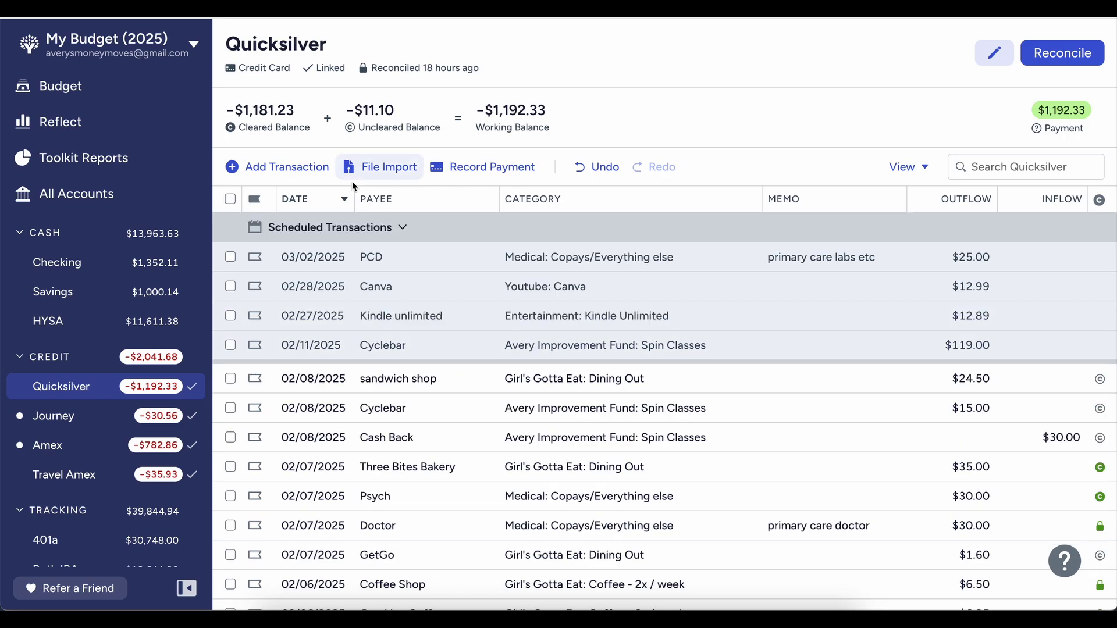
Add and save a 02/09/2025 Quicksilver transaction with payee Coffee Shop, category Coffee - 2x / week and an outflow of 4.50.
click(302, 175)
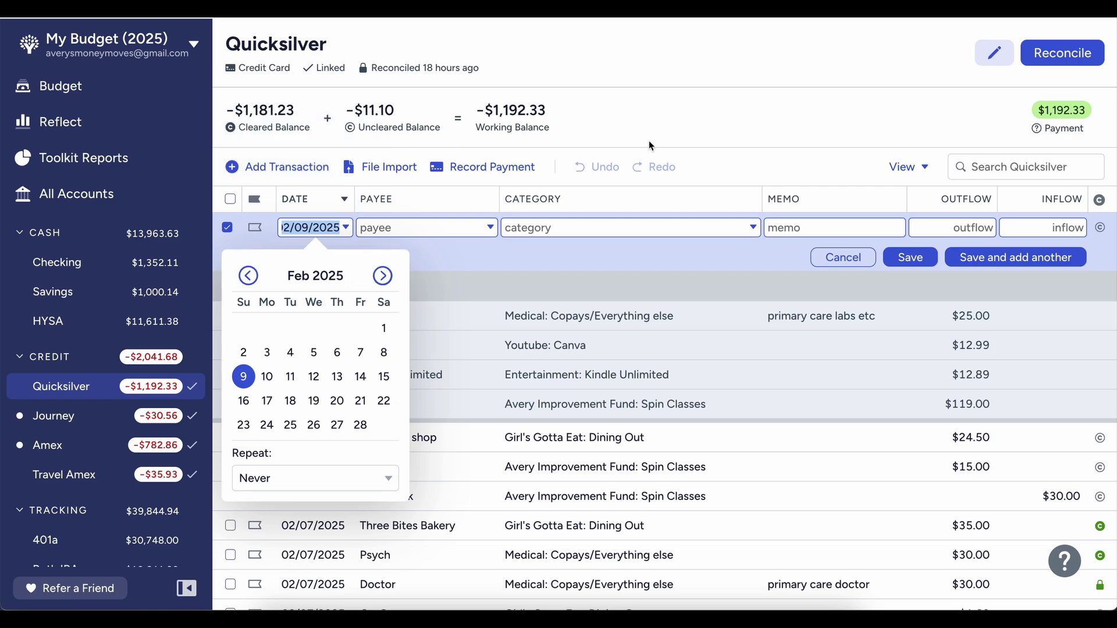
click(429, 234)
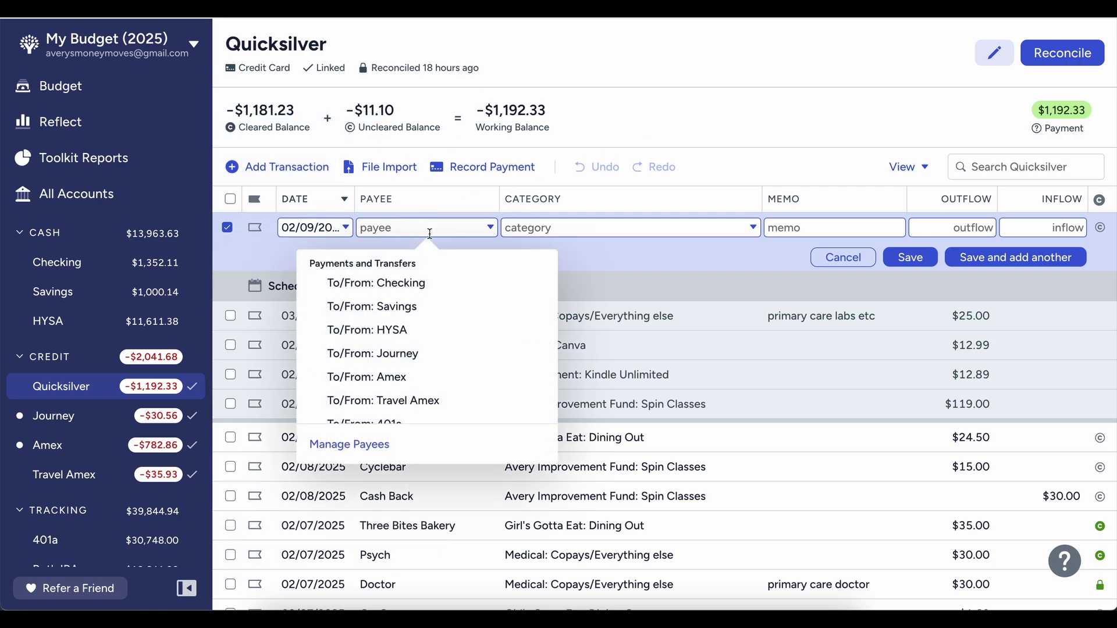
text(wh)
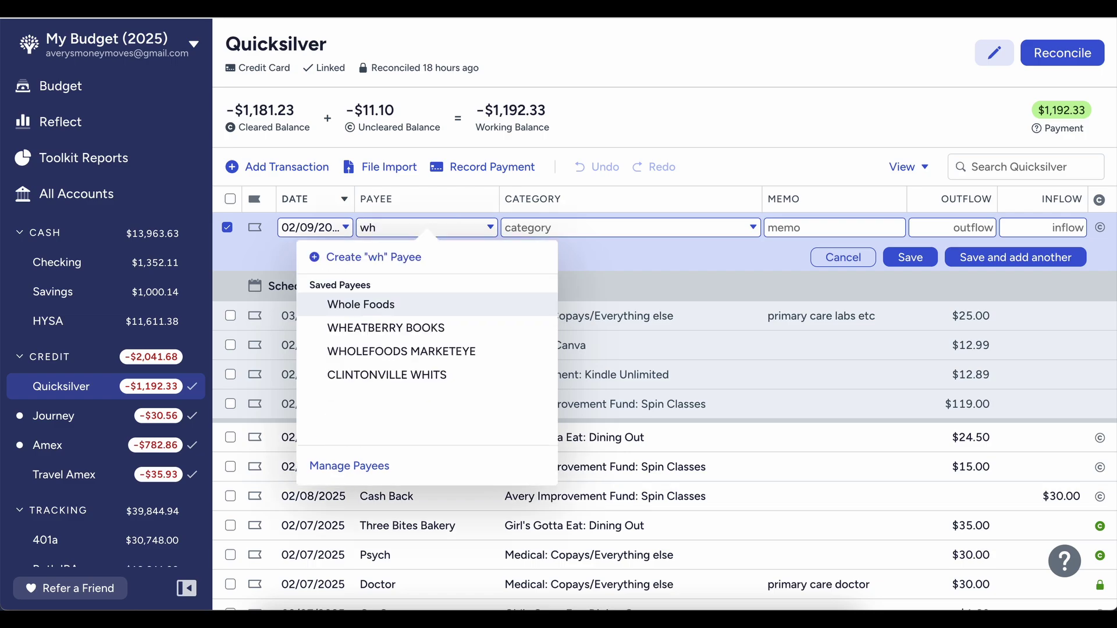
key(super+a)
text(Coffee Shop)
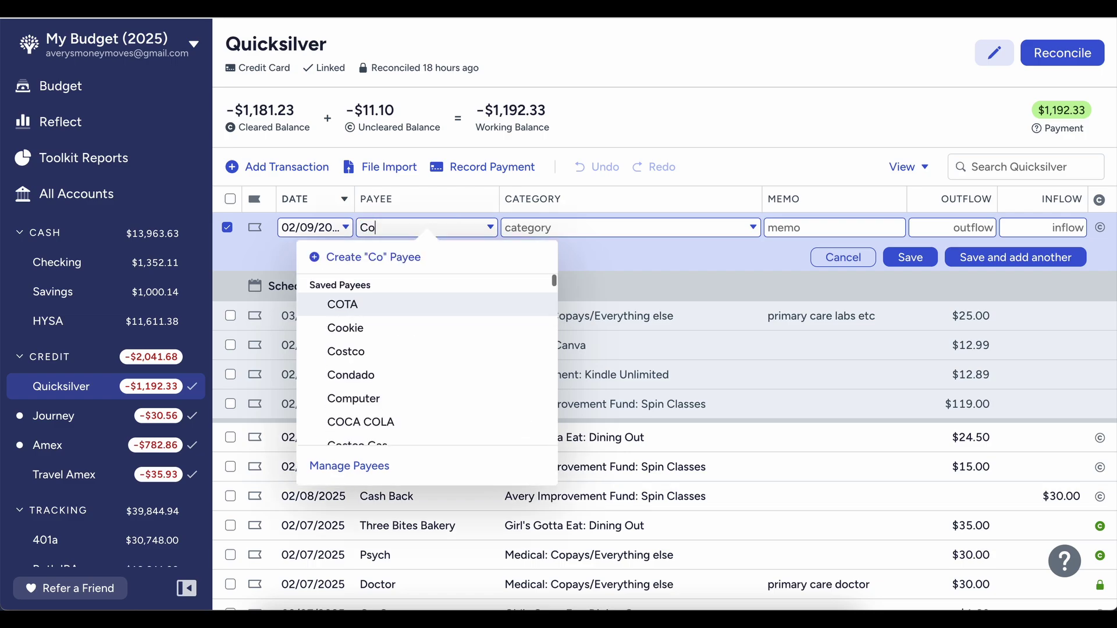
key(Tab)
key(Tab)
key(Tab)
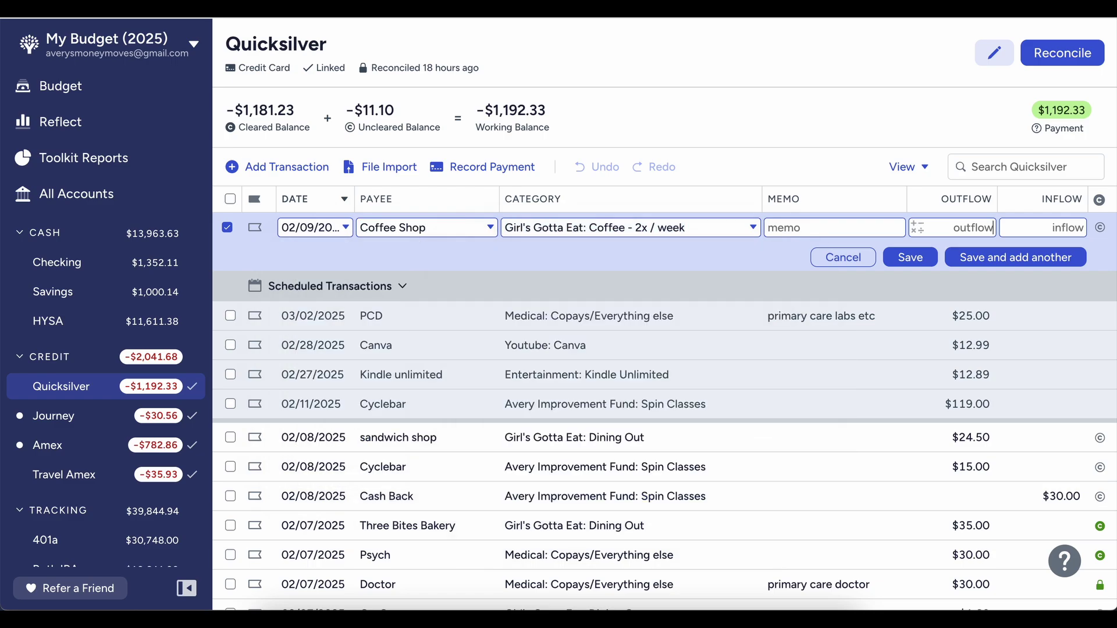
text(5)
key(BackSpace)
text(4.5)
key(Return)
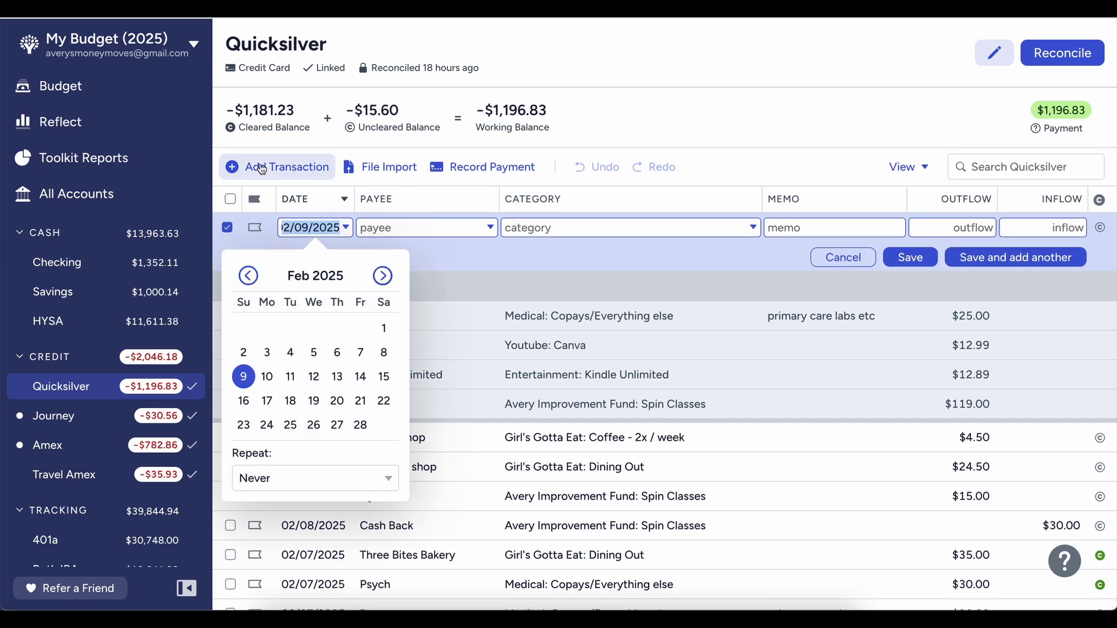
Enter a Target transaction split across multiple categories with a total outflow of 51.80 and three split lines.
click(370, 232)
text(5)
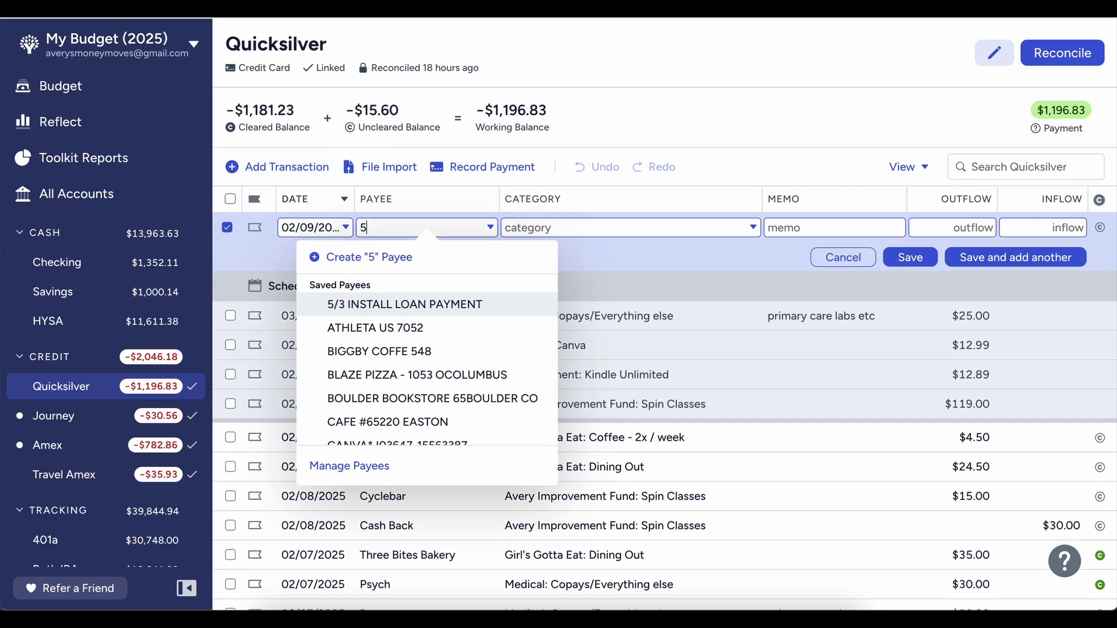
key(BackSpace)
text(Tar)
key(Return)
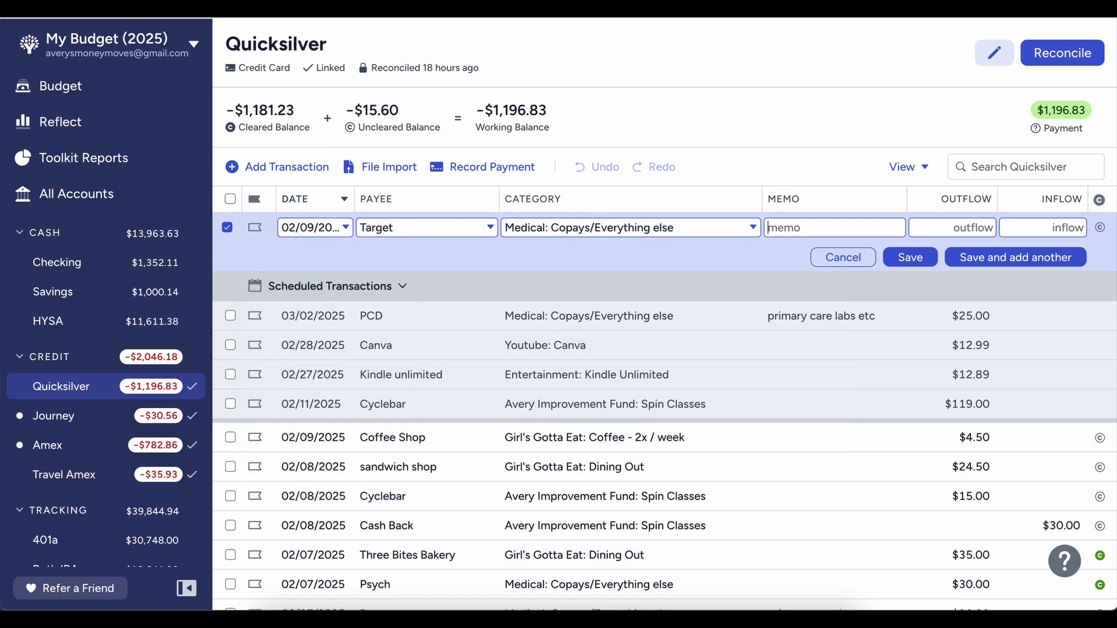
click(587, 228)
click(701, 479)
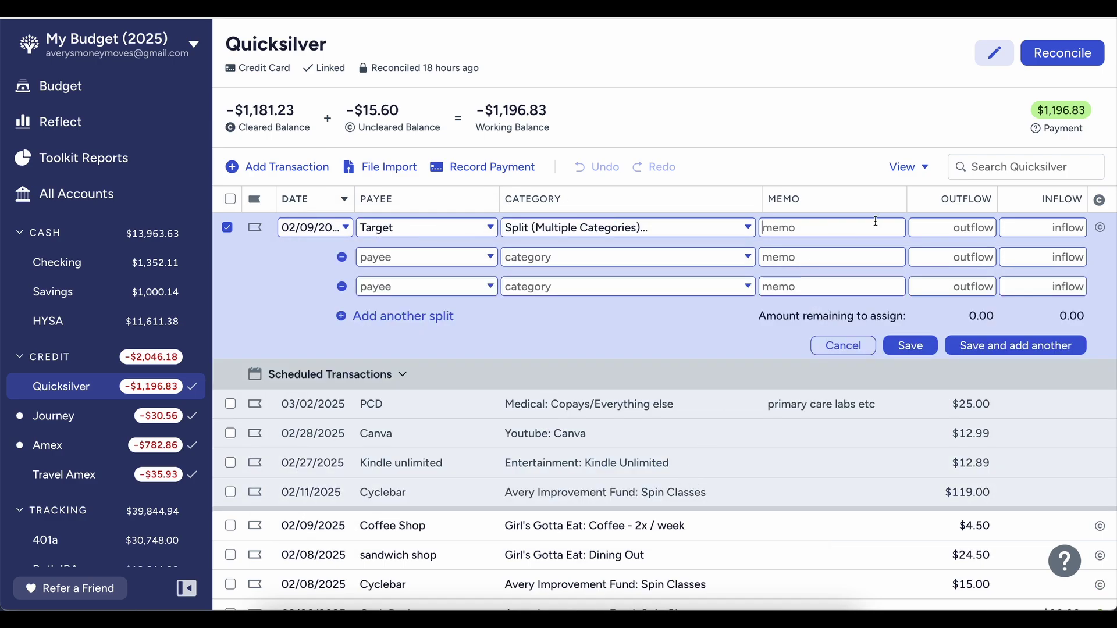
text(51.80)
key(Tab)
click(376, 316)
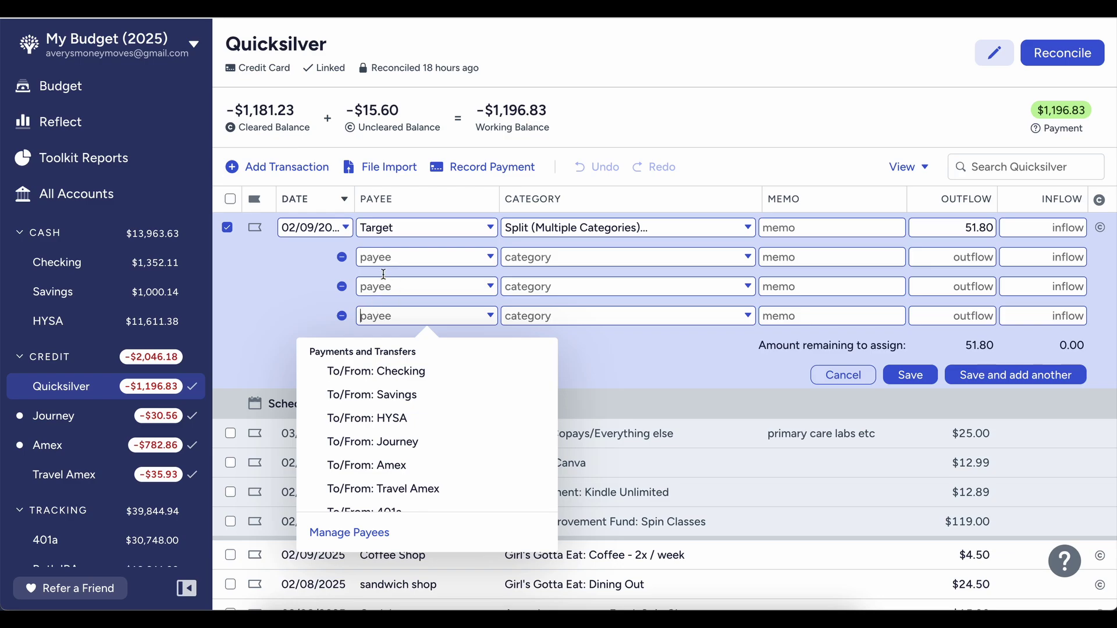
Set the first split line's payee to Target and its category to Girl's Gotta Eat: Groceries.
click(382, 230)
click(402, 210)
click(393, 254)
text(Target)
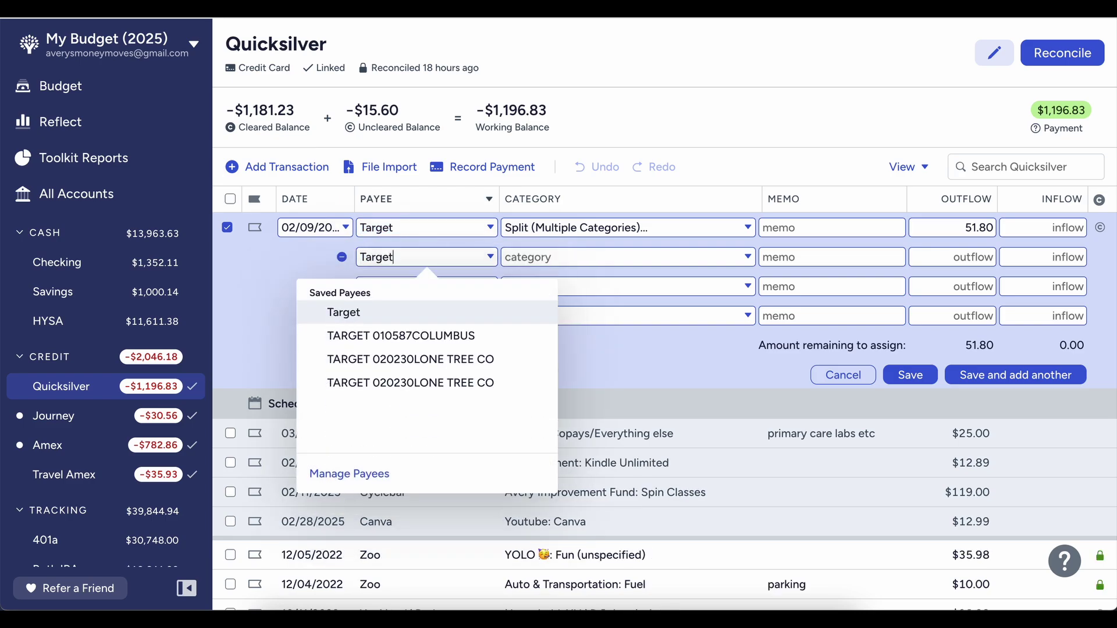
key(Tab)
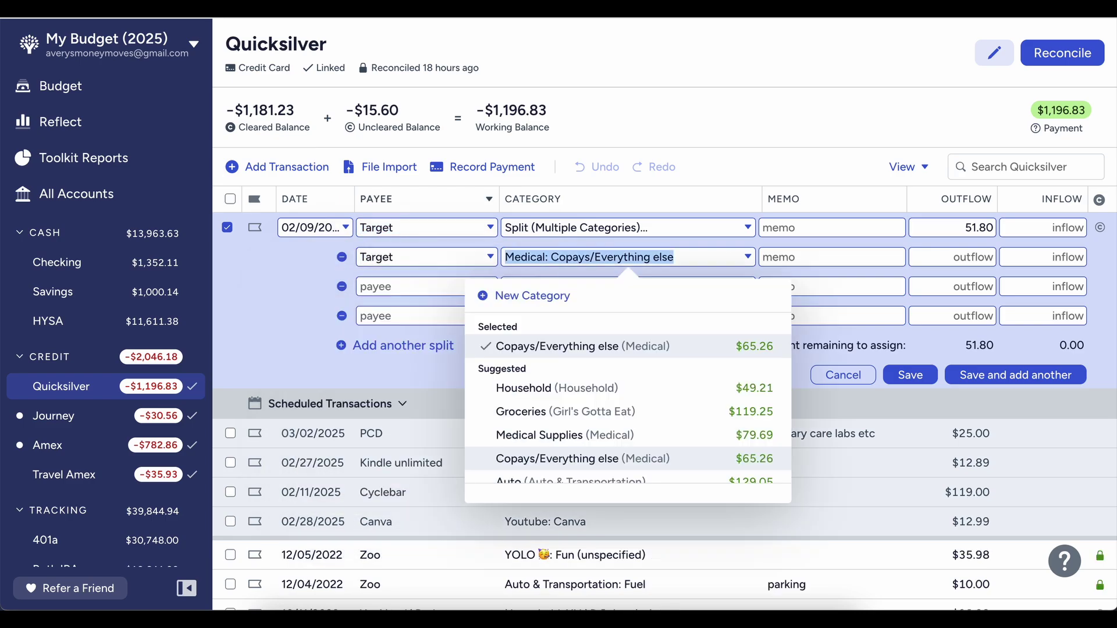
text(m)
key(BackSpace)
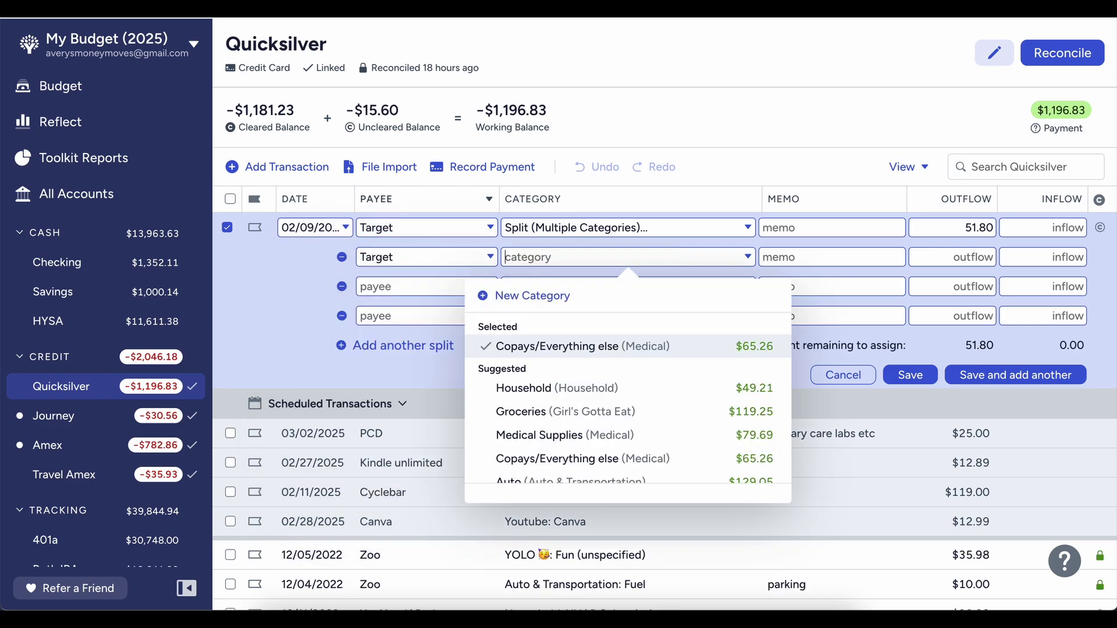
text(gro)
key(Return)
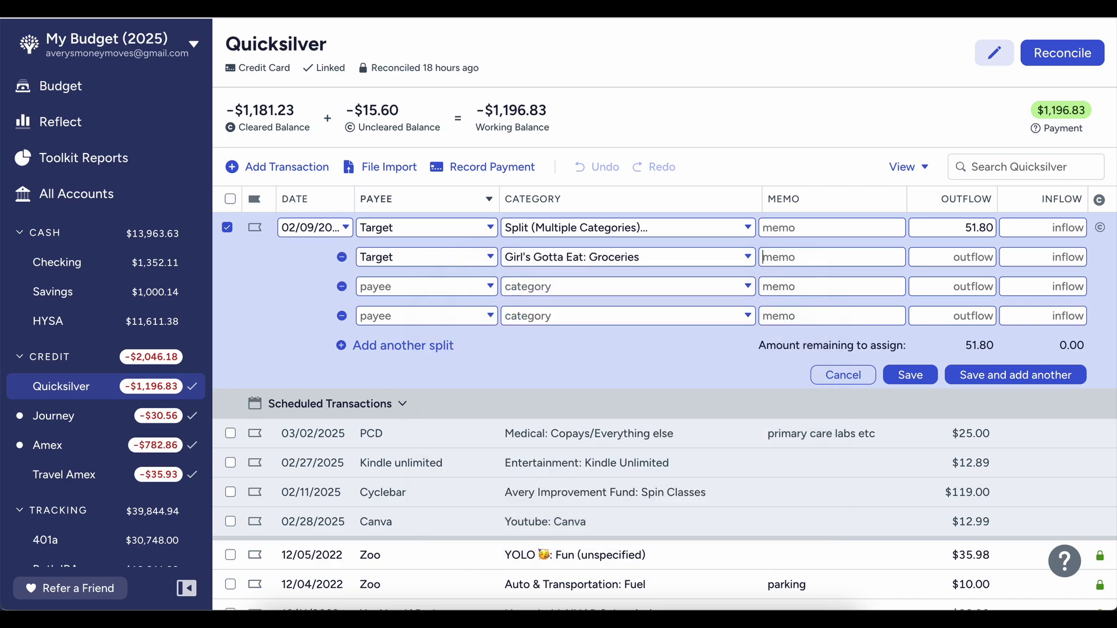
Calculate the Groceries split's outflow as 3.59+4.89+3.19 in its amount field.
text(3.59)
text(+4.8)
text(9+)
text(3.19)
key(Return)
text(x1.07)
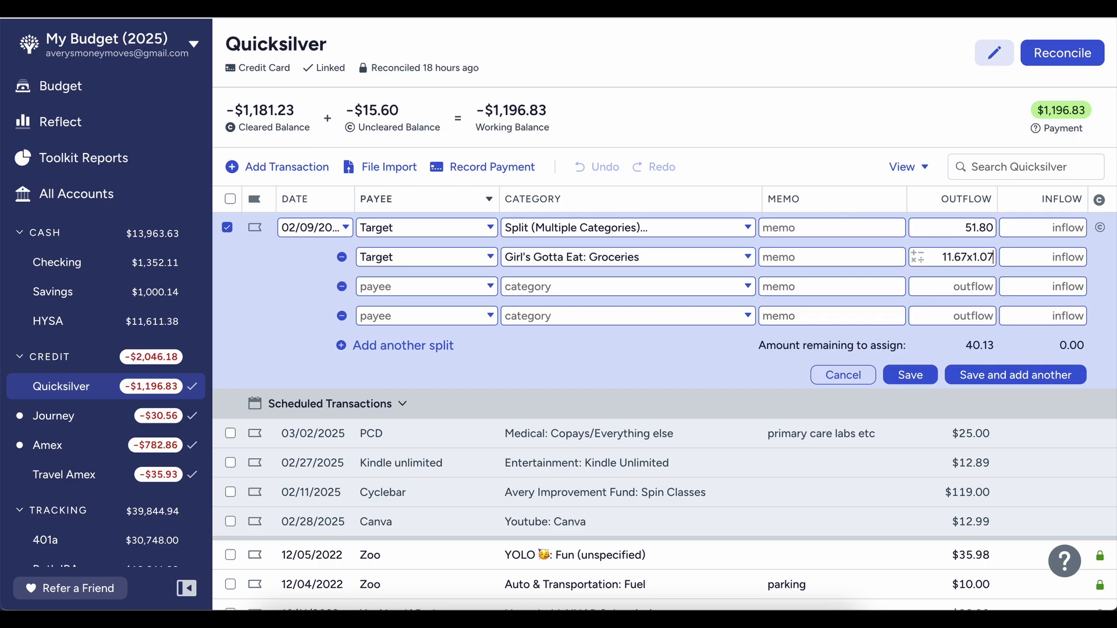
key(BackSpace)
key(BackSpace)
key(BackSpace)
key(BackSpace)
Set the second split line's payee to Target.
click(389, 285)
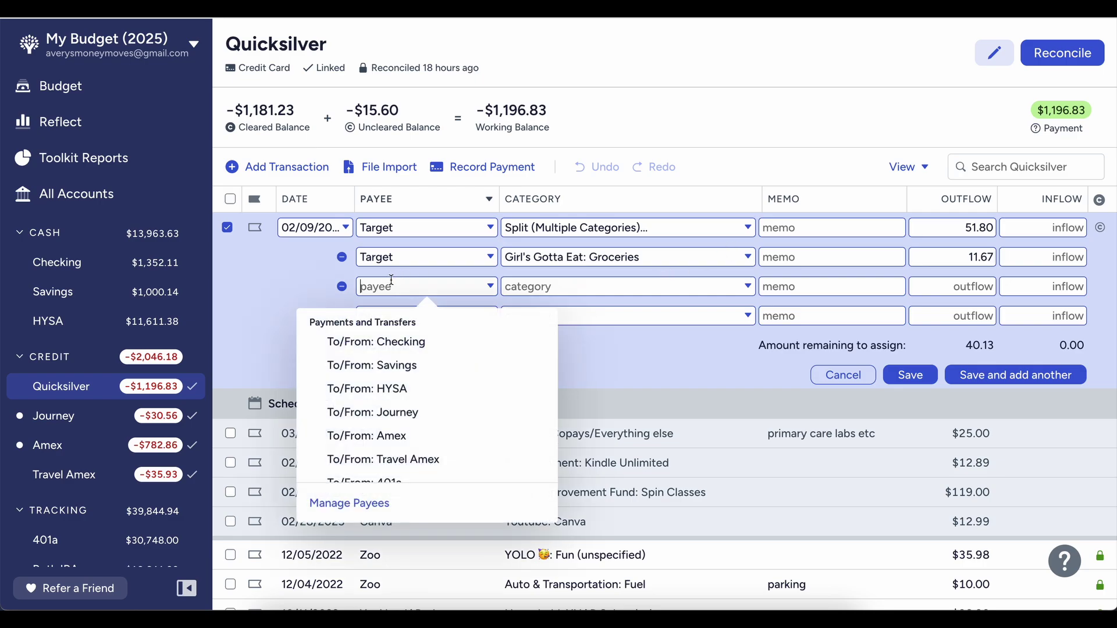
text(Target)
key(Tab)
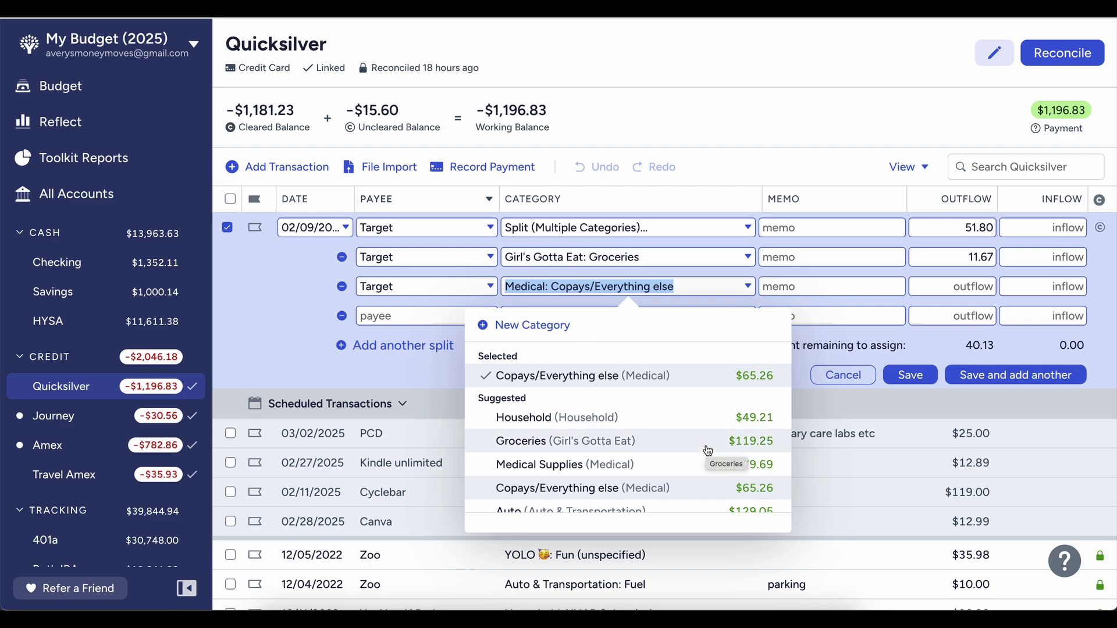
text(hair)
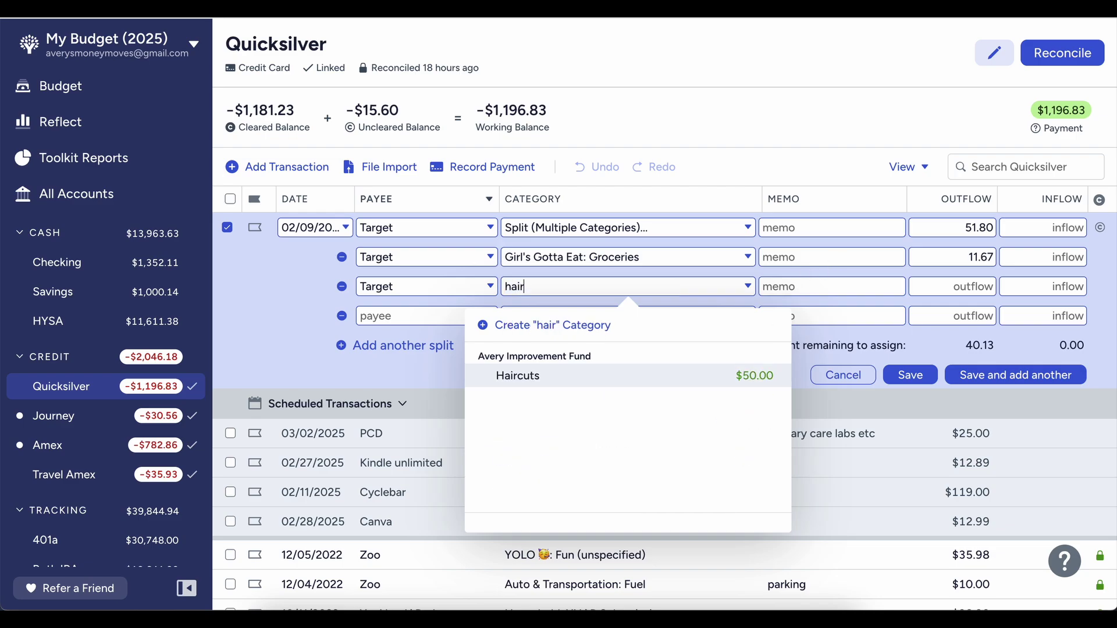
key(BackSpace)
key(BackSpace)
key(BackSpace)
key(BackSpace)
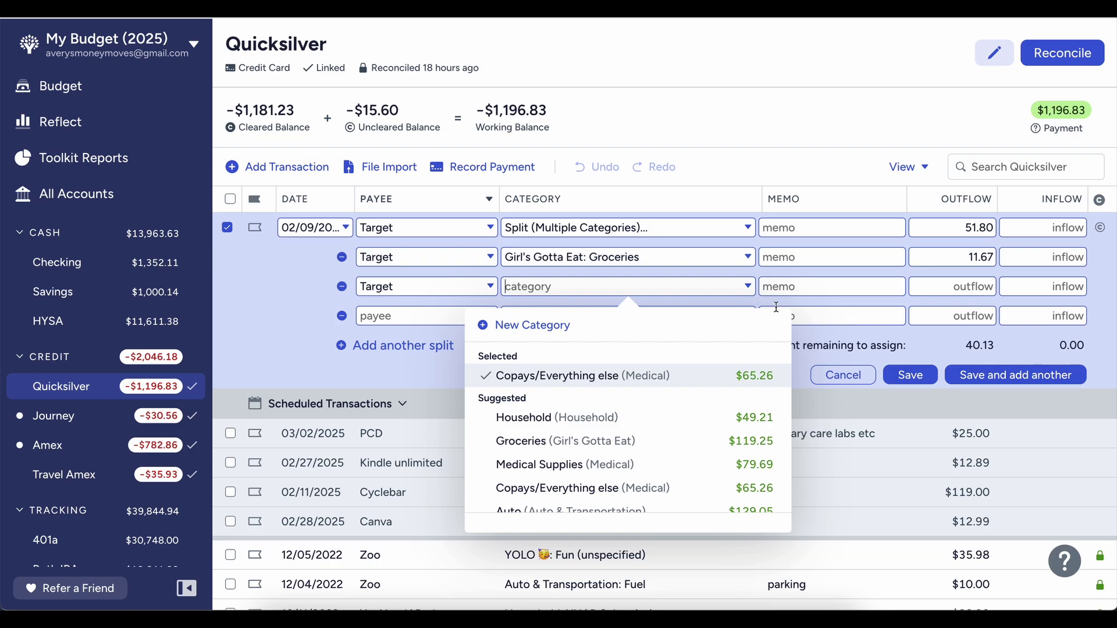
text(5.99)
key(BackSpace)
key(BackSpace)
key(BackSpace)
key(BackSpace)
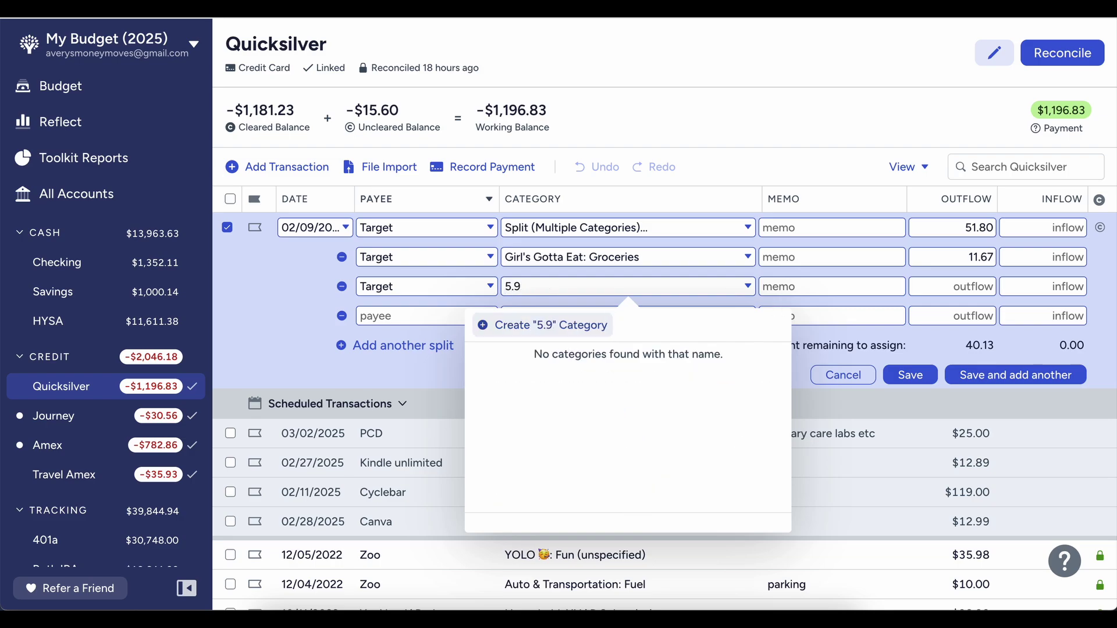
Set the second split line's category to Avery Improvement Fund: Clothing & Beauty.
text(beau)
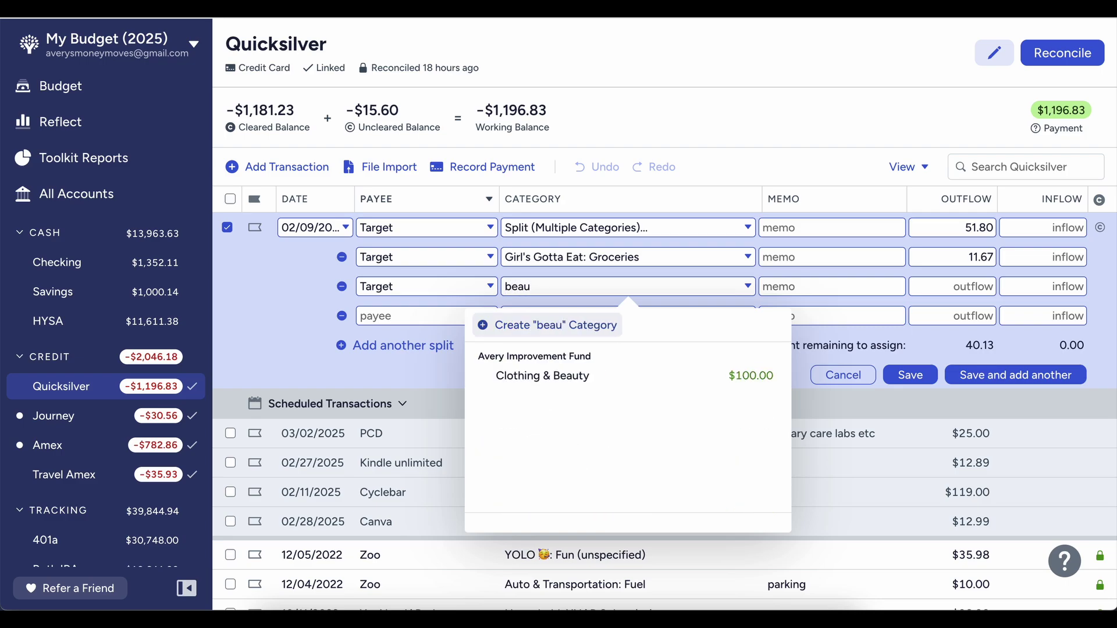
key(Down)
key(Return)
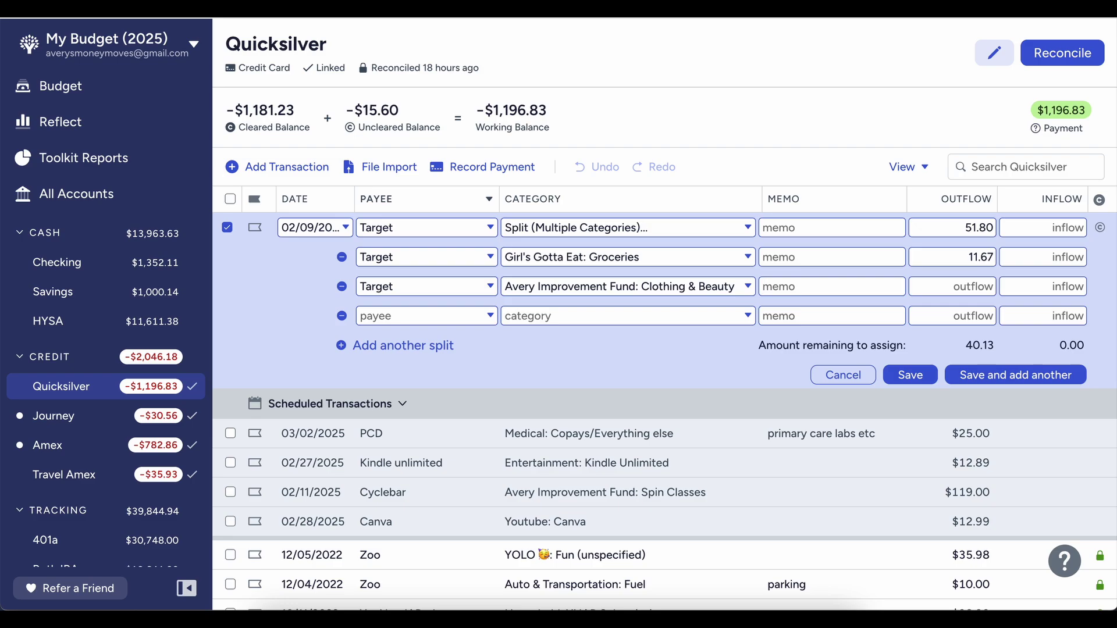
Calculate the Clothing & Beauty split's outflow as 1.99+1.99+5.99 times 1.075 and update the transaction total to match the splits.
key(Tab)
text(1.99+1.99+5.99)
key(Tab)
drag(960, 287, 983, 291)
click(994, 287)
text(x1.075)
key(Return)
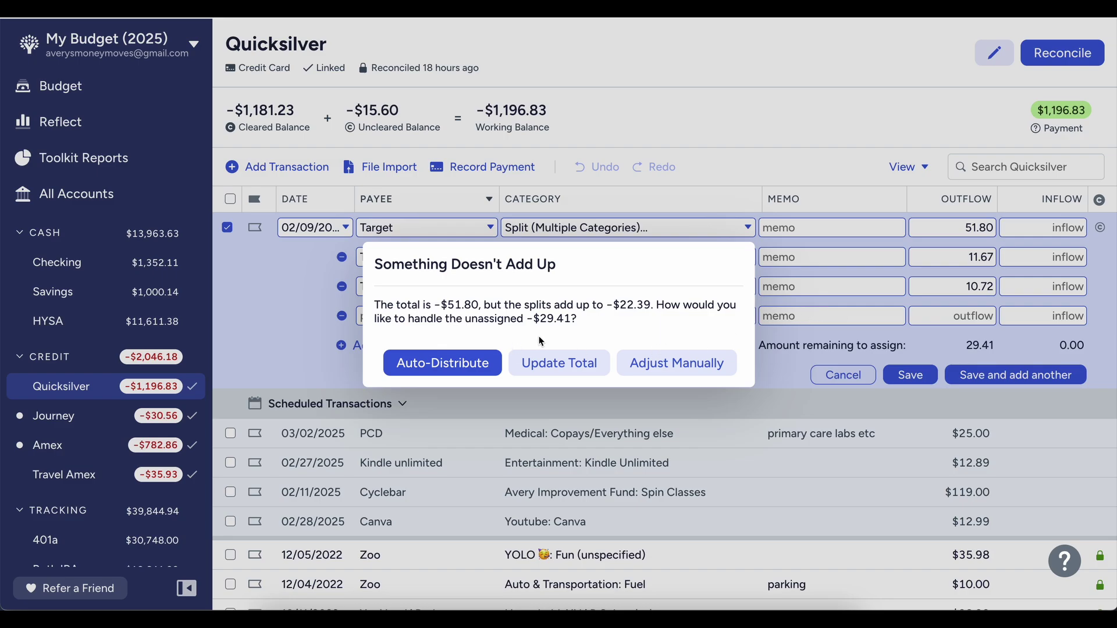
click(540, 357)
Recalculate the Clothing & Beauty split's outflow from its item prices with tax included, as 10.72.
click(971, 285)
text(5.99+)
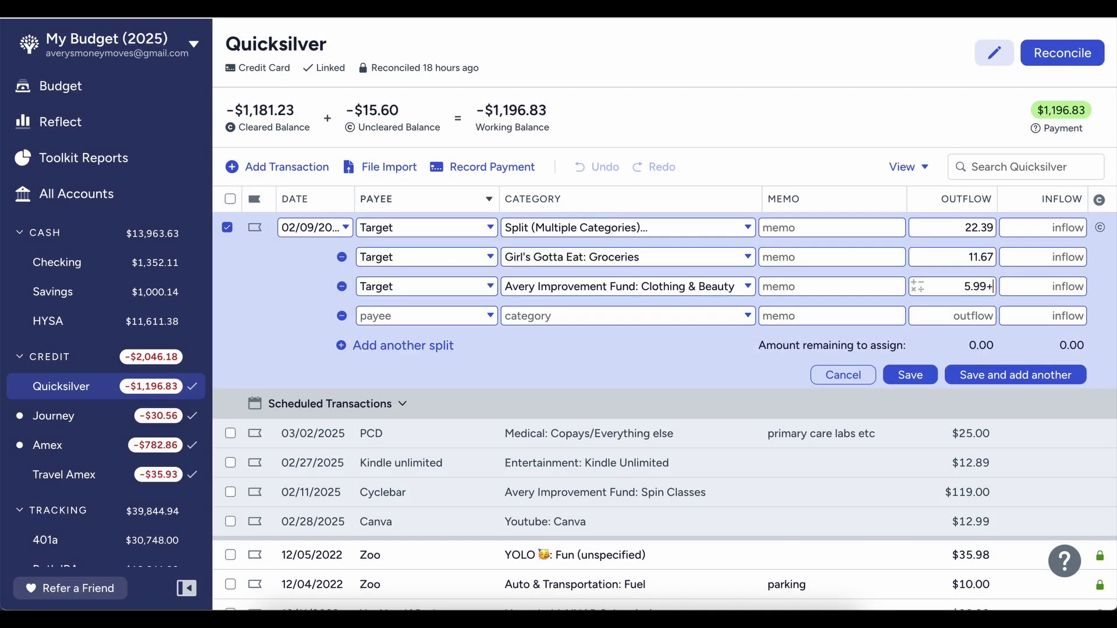
text(1.99+1.99+1.9)
key(Tab)
key(shift+Tab)
key(Right)
text(x1.07)
key(Tab)
Set the transaction's total outflow back to 51.80 and the Clothing & Beauty split's memo to "shampoo and conditioner".
click(935, 236)
text(51.80)
key(Tab)
click(976, 308)
click(799, 284)
text(shamp)
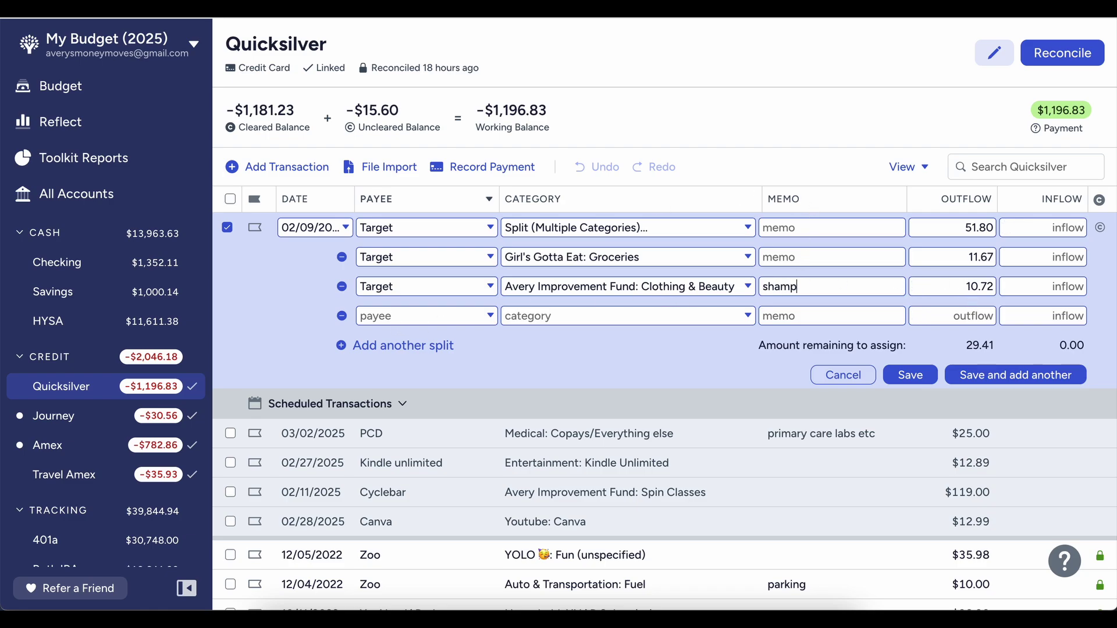
text(oo and conditioner)
Set the third split line's payee to Target and its category to Medical: Medical Supplies.
click(379, 316)
text(Target)
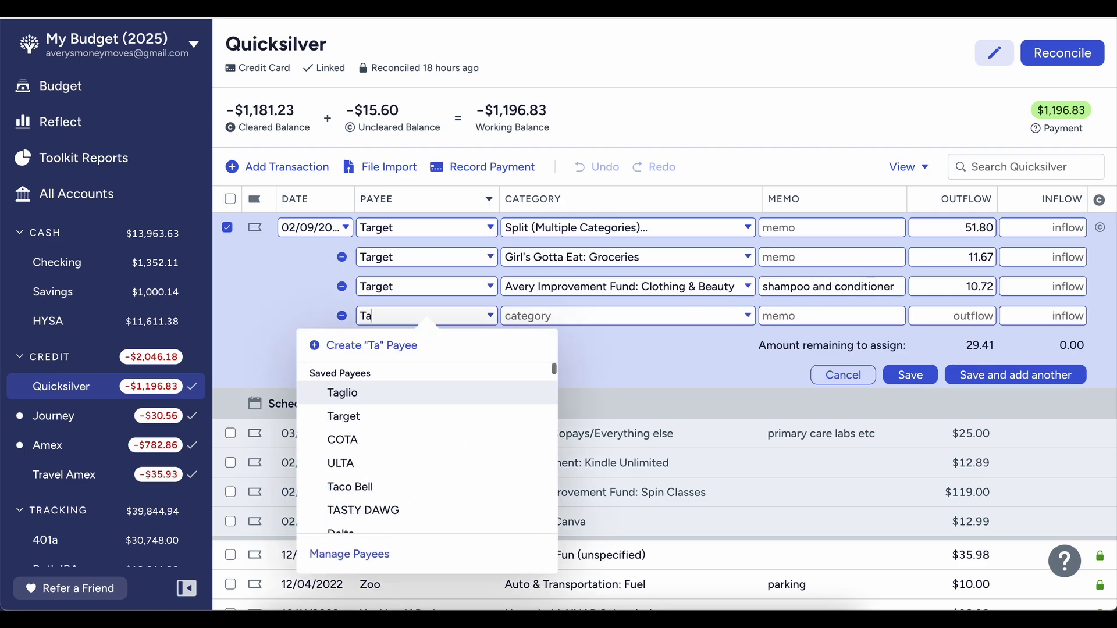
key(Tab)
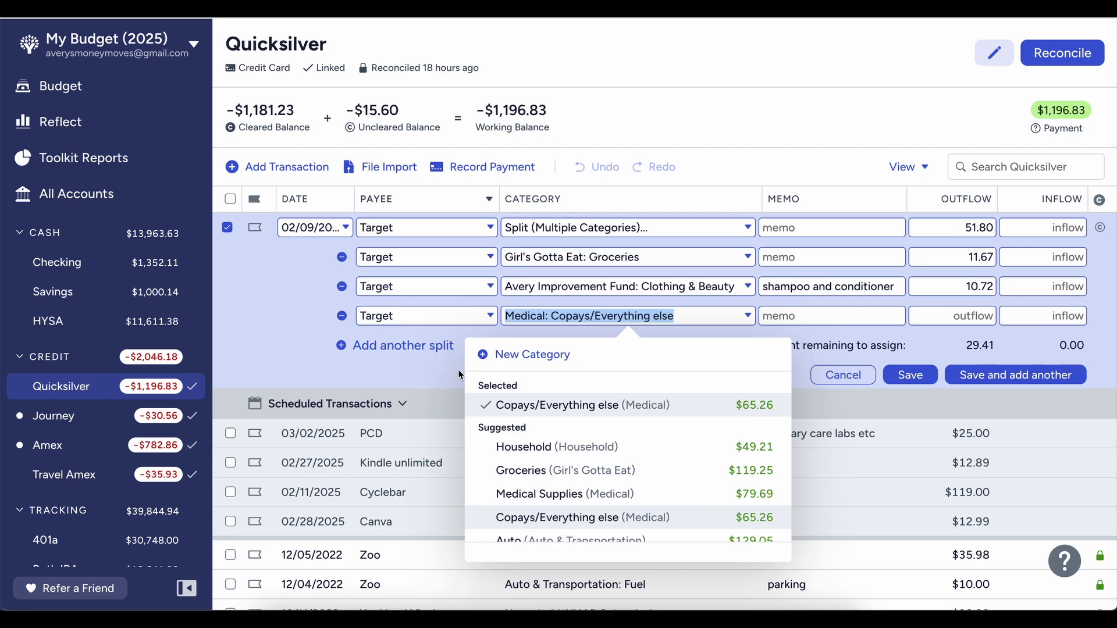
text(sup)
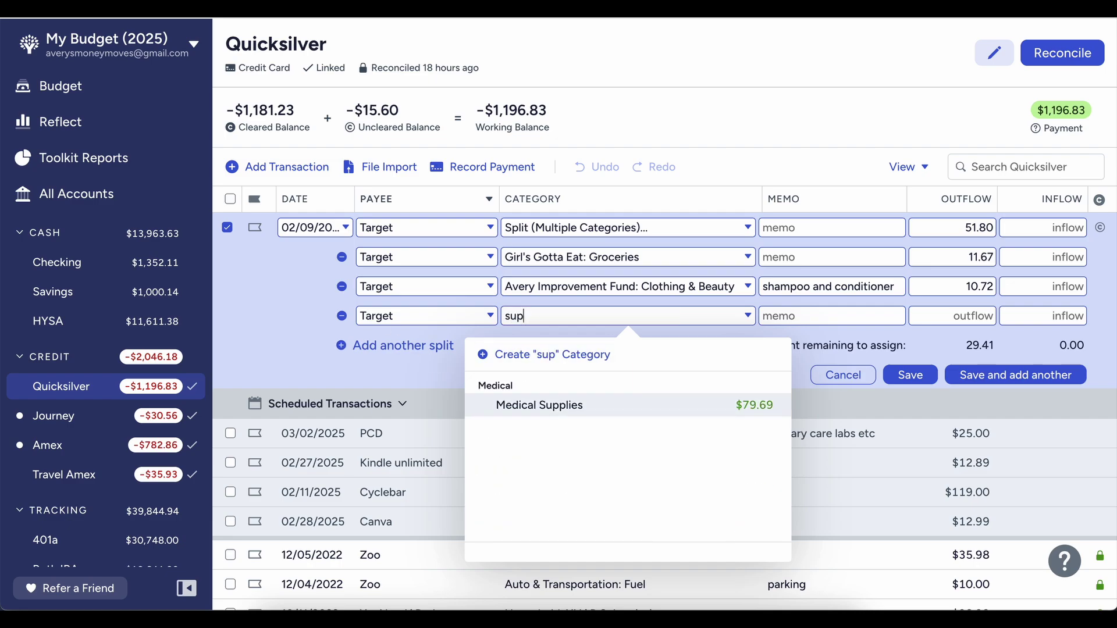
key(Tab)
key(Tab)
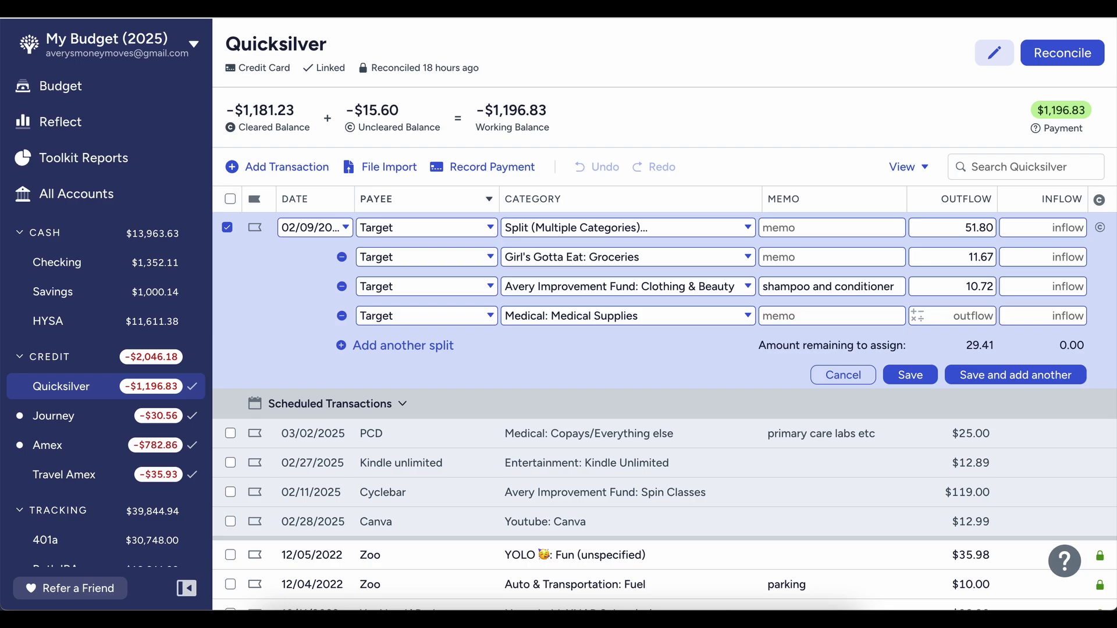
Calculate the Medical Supplies split's outflow as 11.37+0.85 in its amount field.
text(11.37)
key(Tab)
click(970, 315)
text(+0.85)
key(Tab)
Add a fourth split line with payee Target and category Youtube: Youtube Expenses.
click(413, 347)
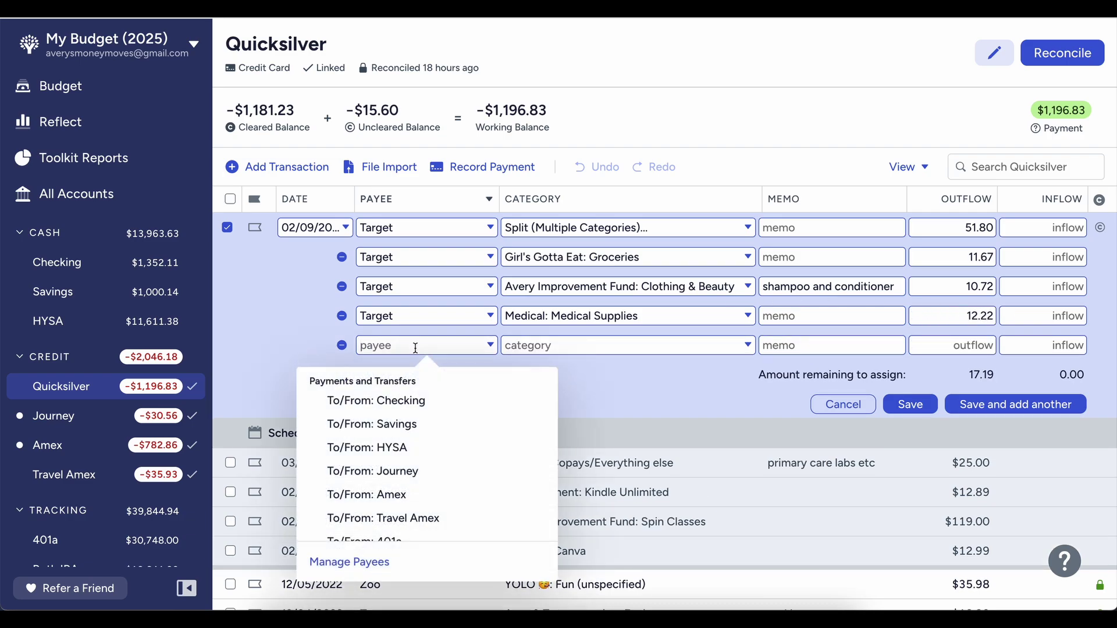
text(Target)
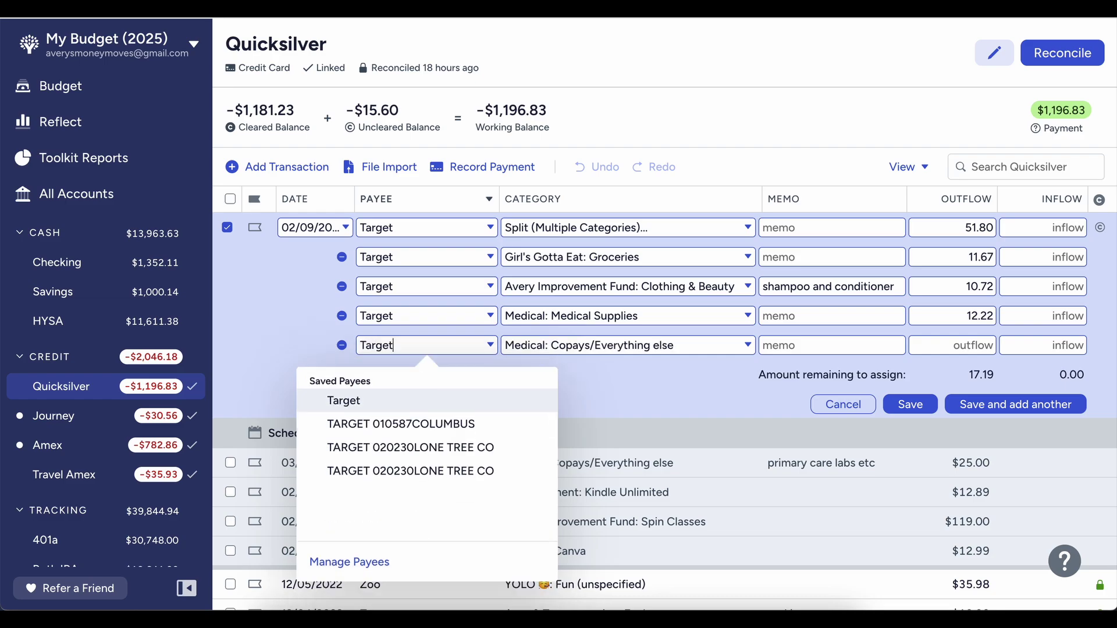
key(Tab)
text(t)
key(BackSpace)
text(youtube)
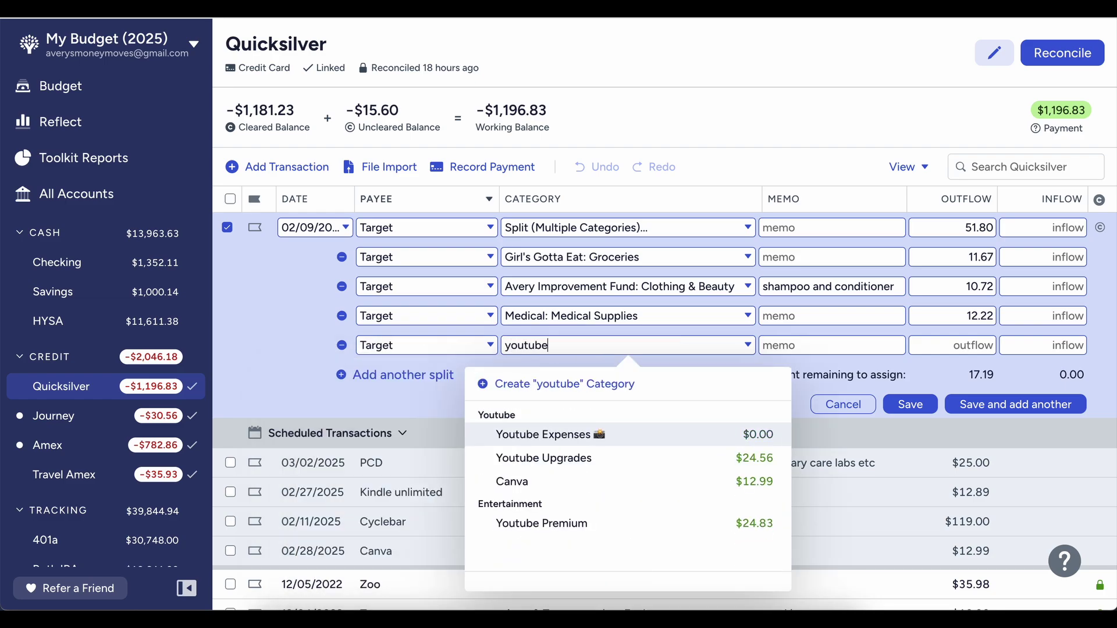
key(Tab)
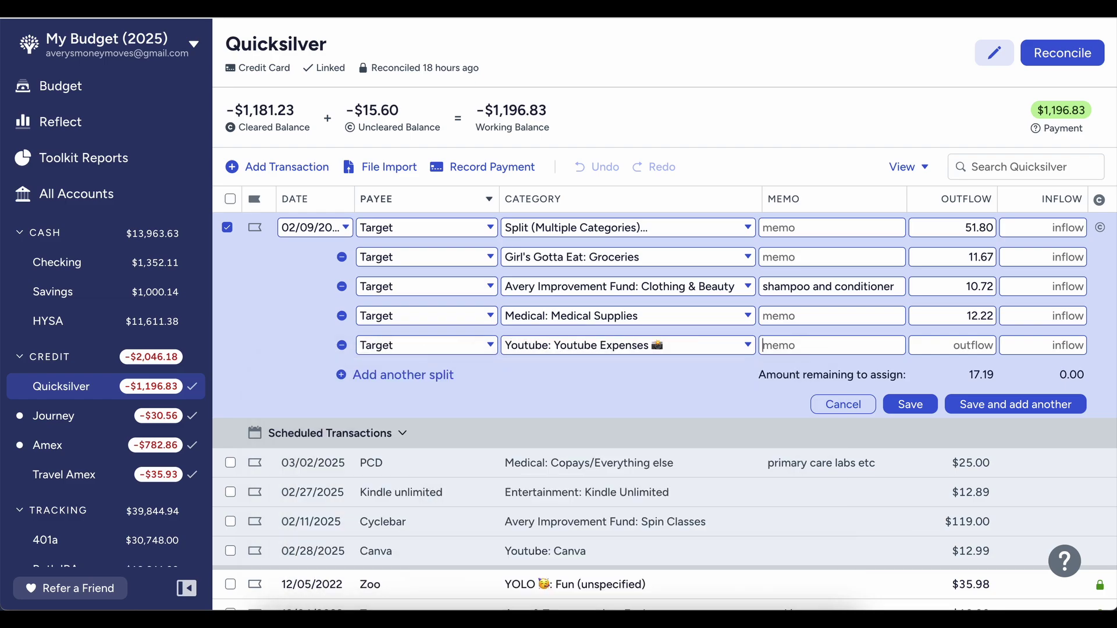
Set the Youtube Expenses split's memo to "Money for Couples by Ramit Sethi" and calculate its outflow as 15.99x1.075.
text(Money for Couples b)
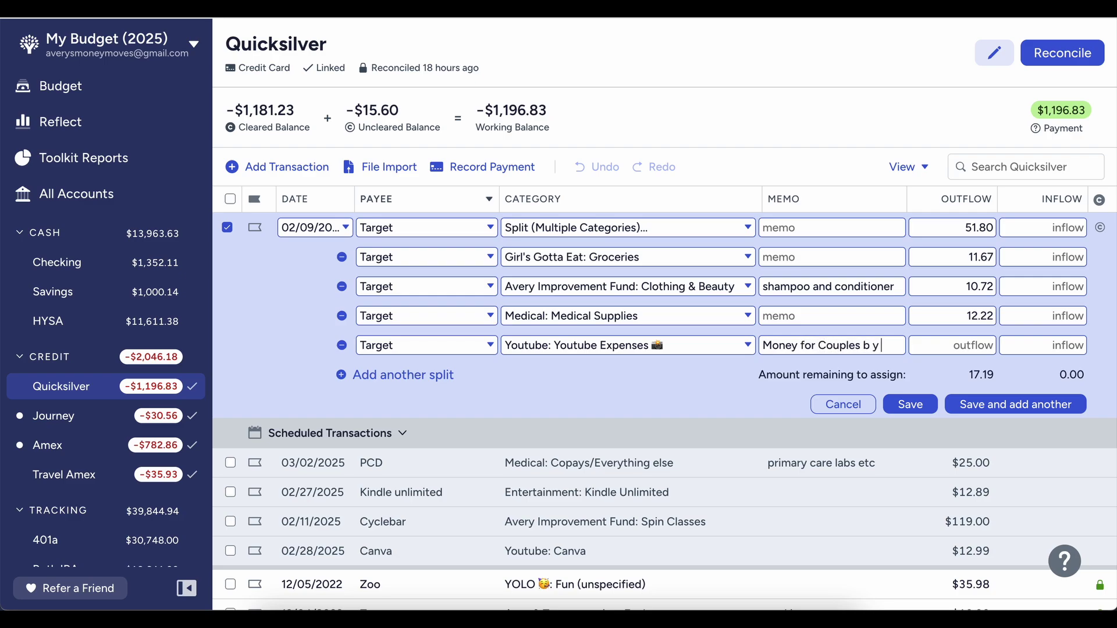
text(y Ramit Sethi)
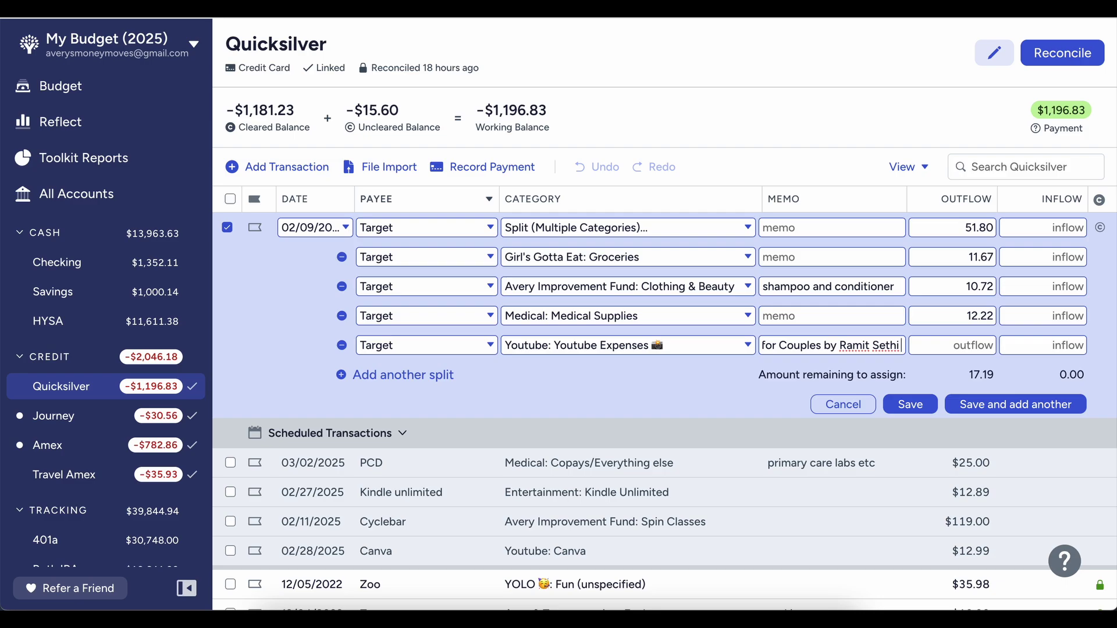
key(Tab)
text(15.99)
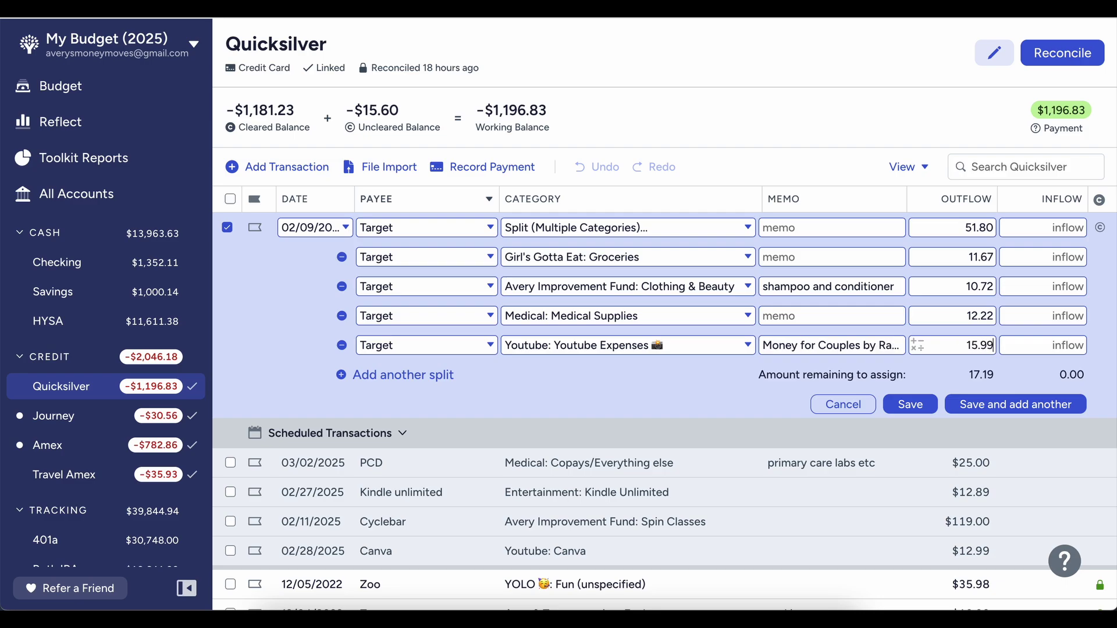
key(Tab)
click(969, 349)
key(Right)
text(x1.075)
key(Tab)
Save the split Target transaction.
click(612, 341)
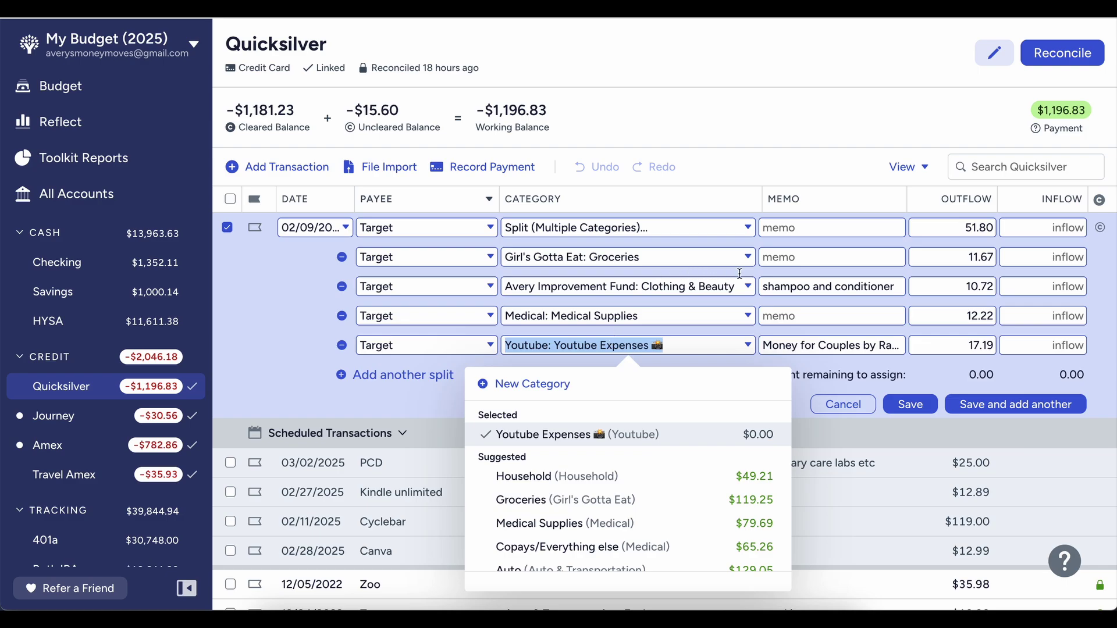
click(843, 270)
click(910, 405)
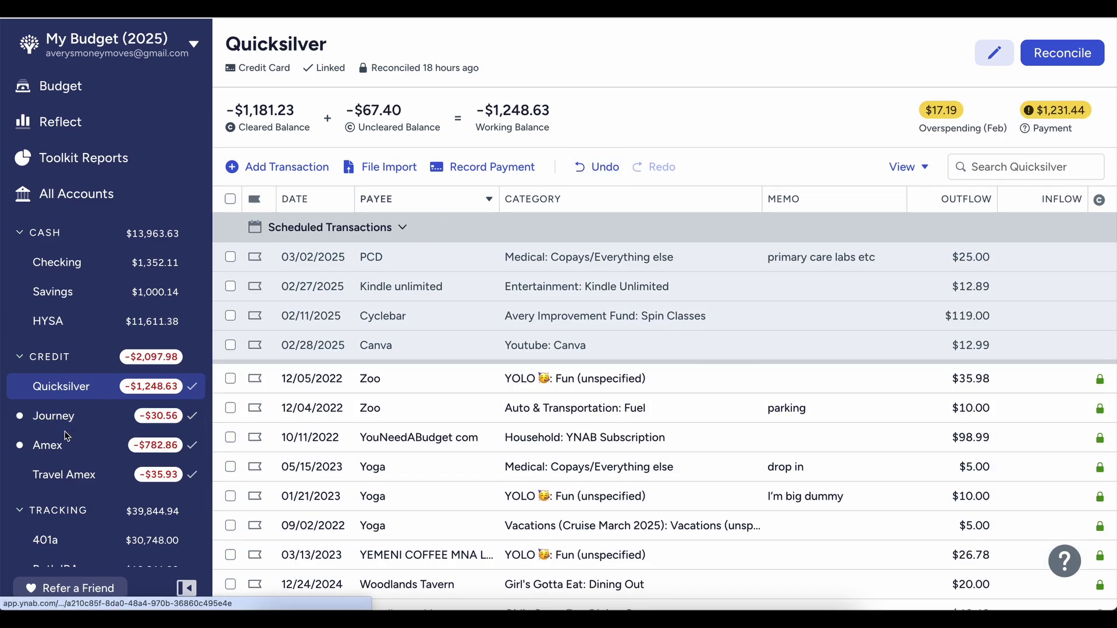
Cover the February budget's Youtube Expenses overspending with money from Youtube Upgrades, and return to viewing all categories.
click(93, 93)
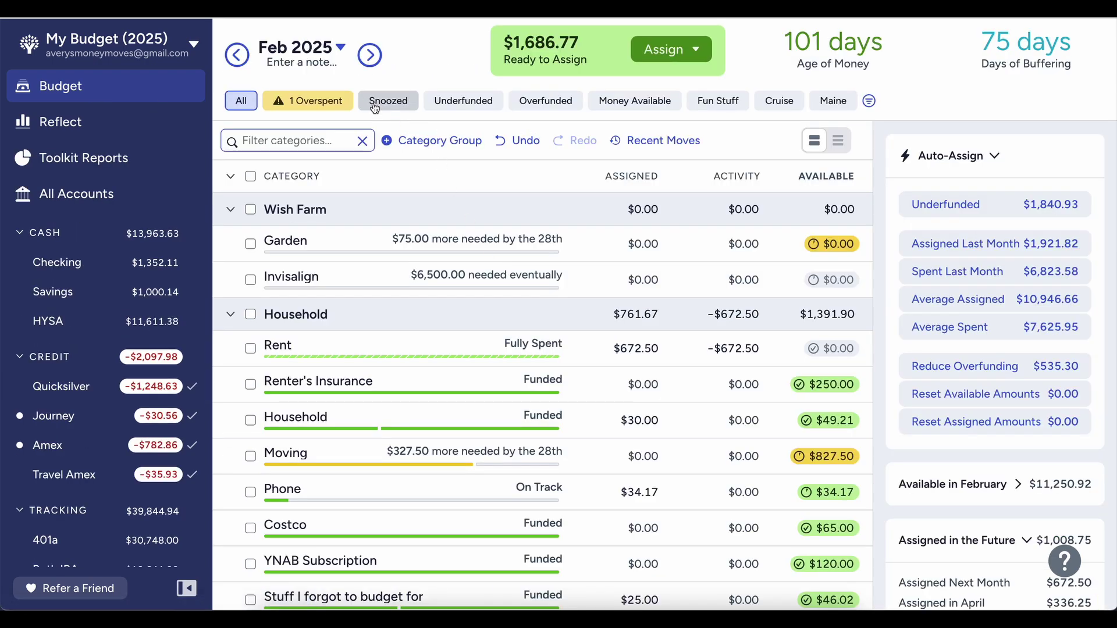
click(307, 101)
click(839, 246)
text(youtub)
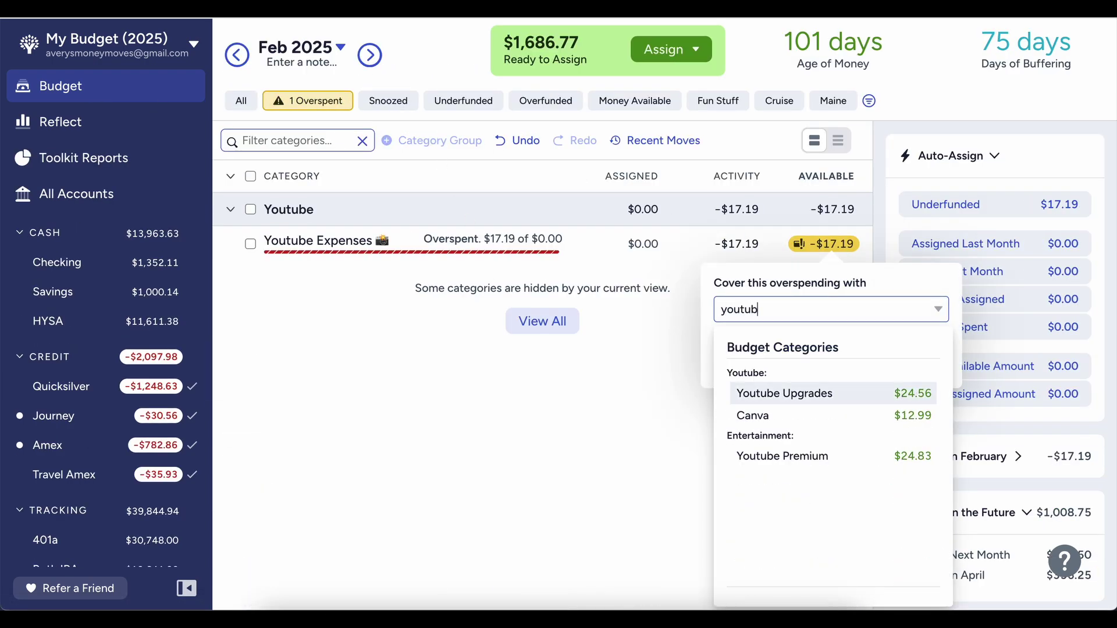
key(Return)
key(Return)
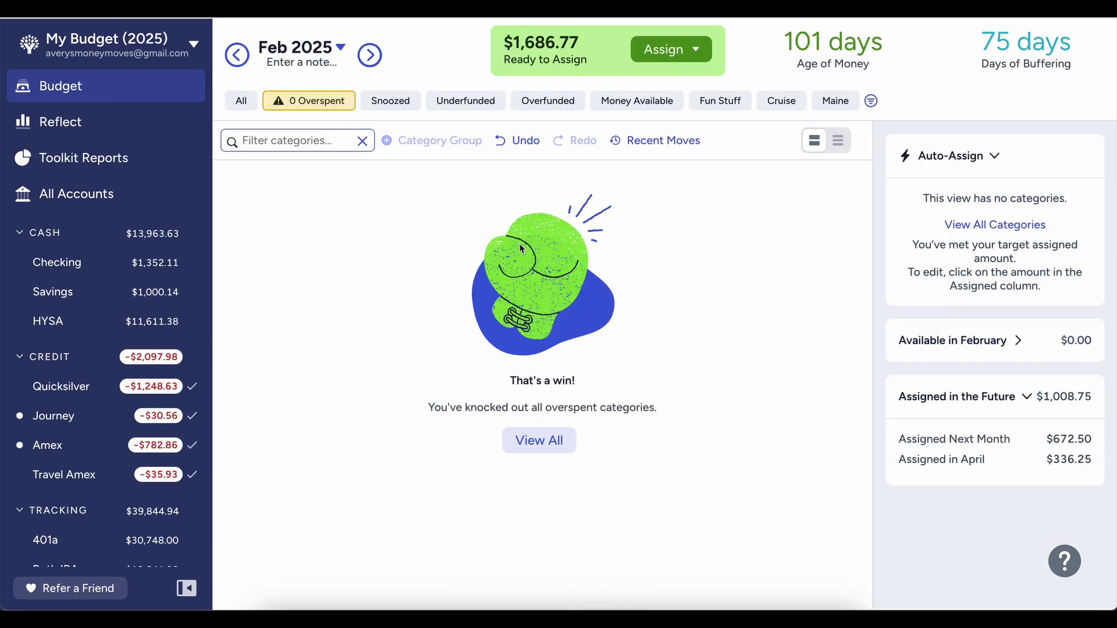
click(535, 438)
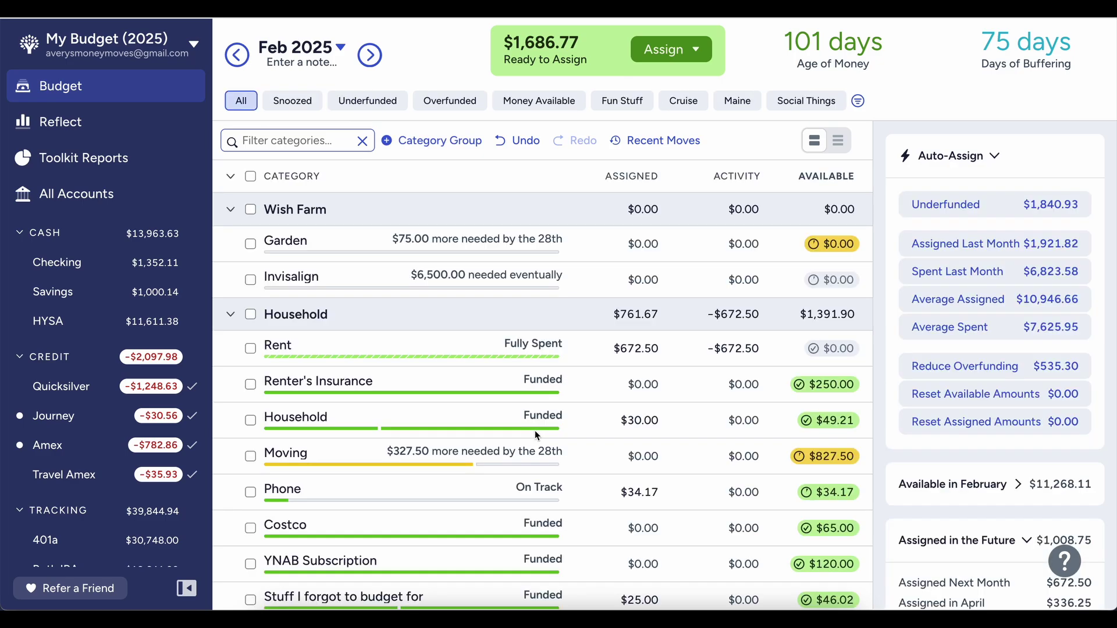
Approve the matched 02/08/2025 Apple transaction in the Journey account.
click(40, 424)
click(252, 484)
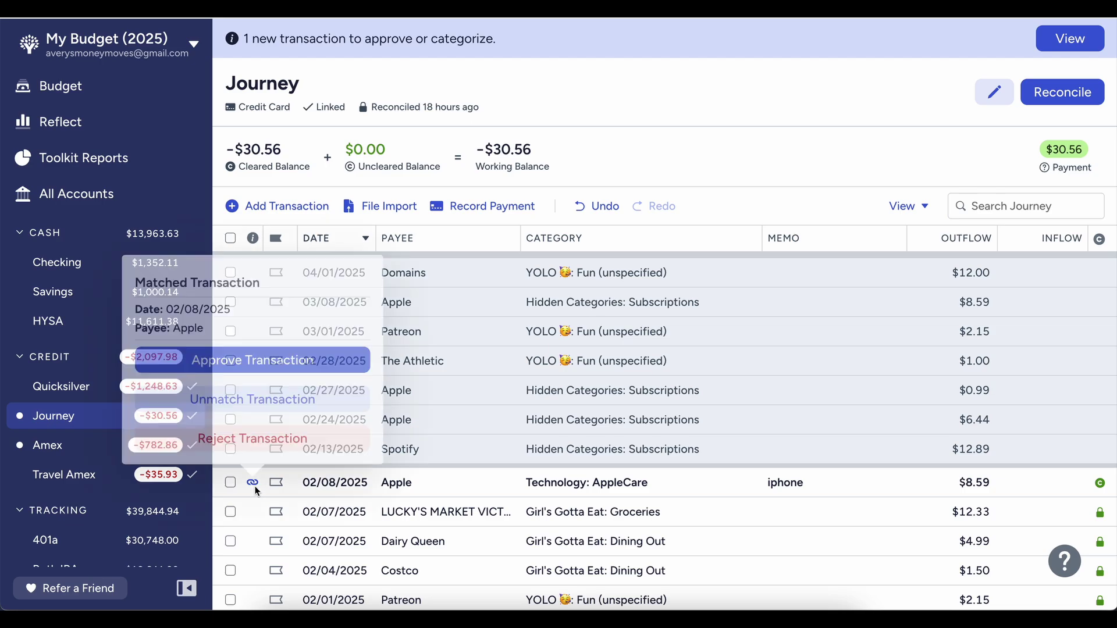
click(230, 362)
Approve the 02/08/2025 payment from Checking in the Amex account.
click(56, 445)
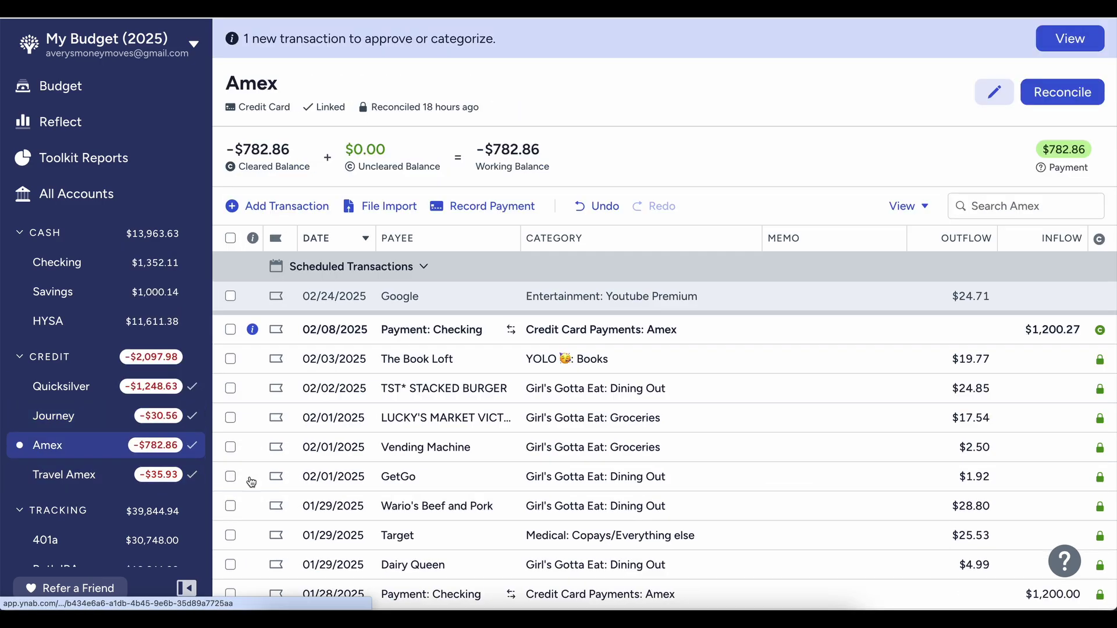
click(253, 331)
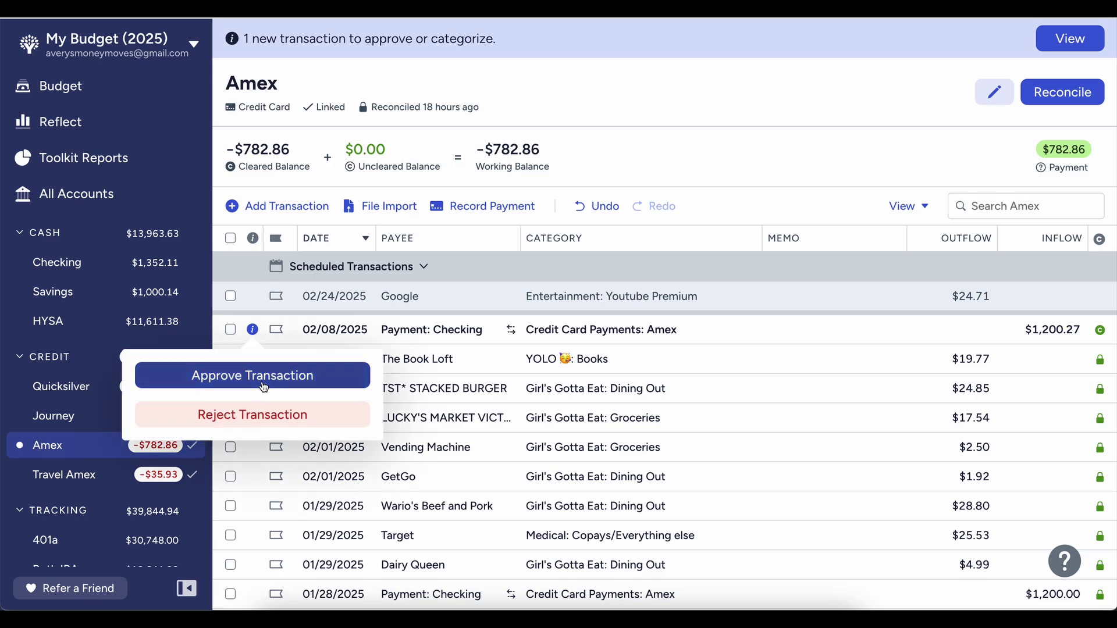
click(252, 378)
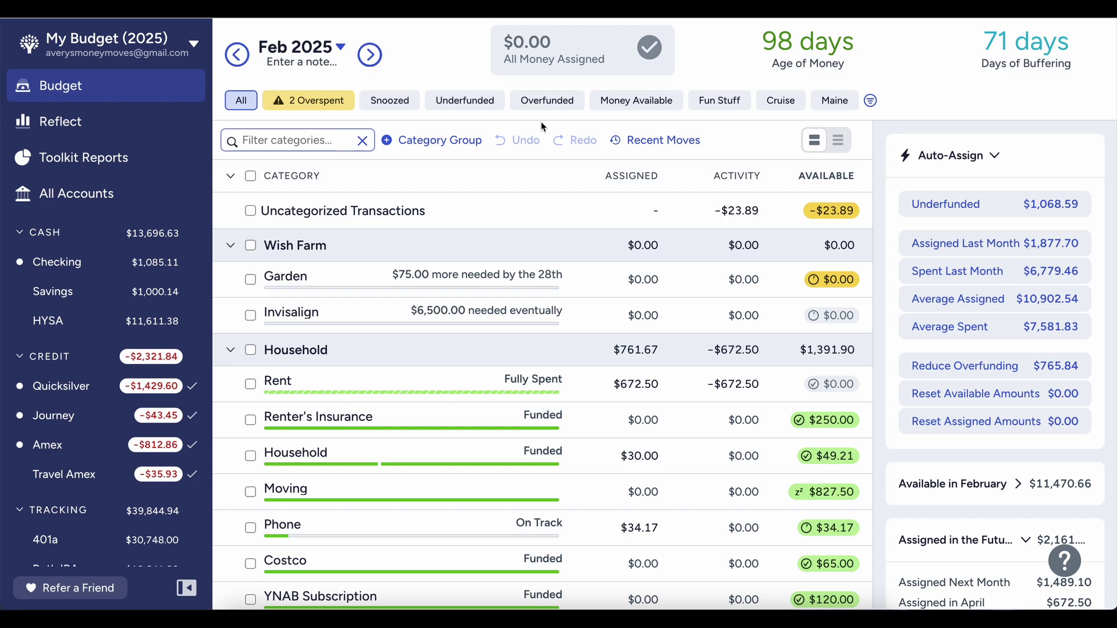
Open the Quicksilver account and sort its transactions by date.
click(57, 387)
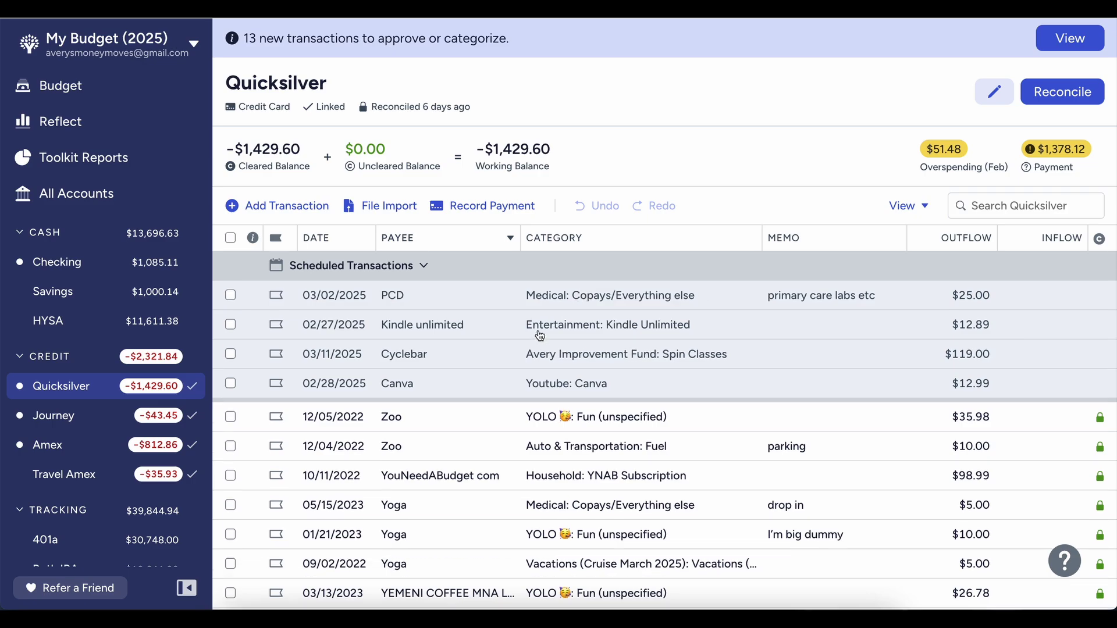
scroll(540, 332, down, 1)
click(396, 397)
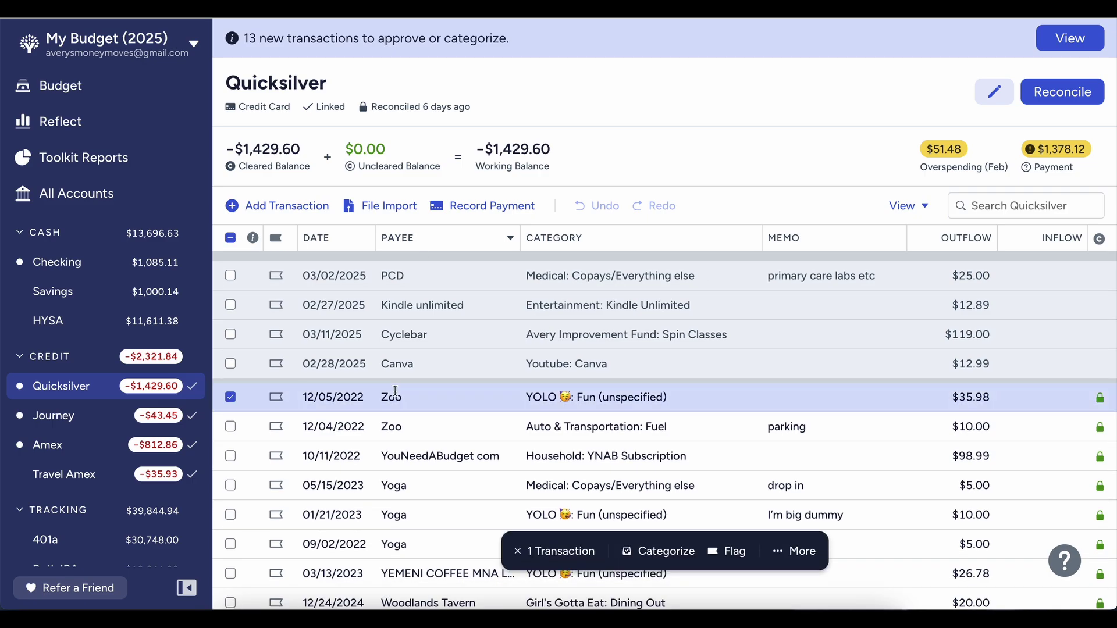
click(396, 398)
key(Escape)
scroll(960, 435, up, 1)
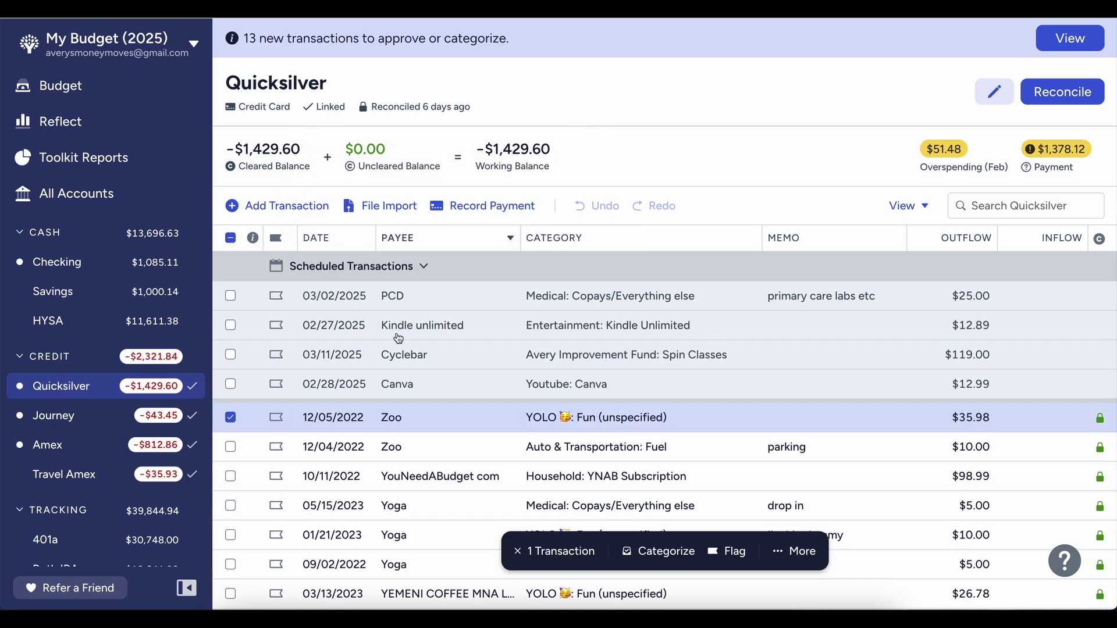
click(338, 241)
click(337, 244)
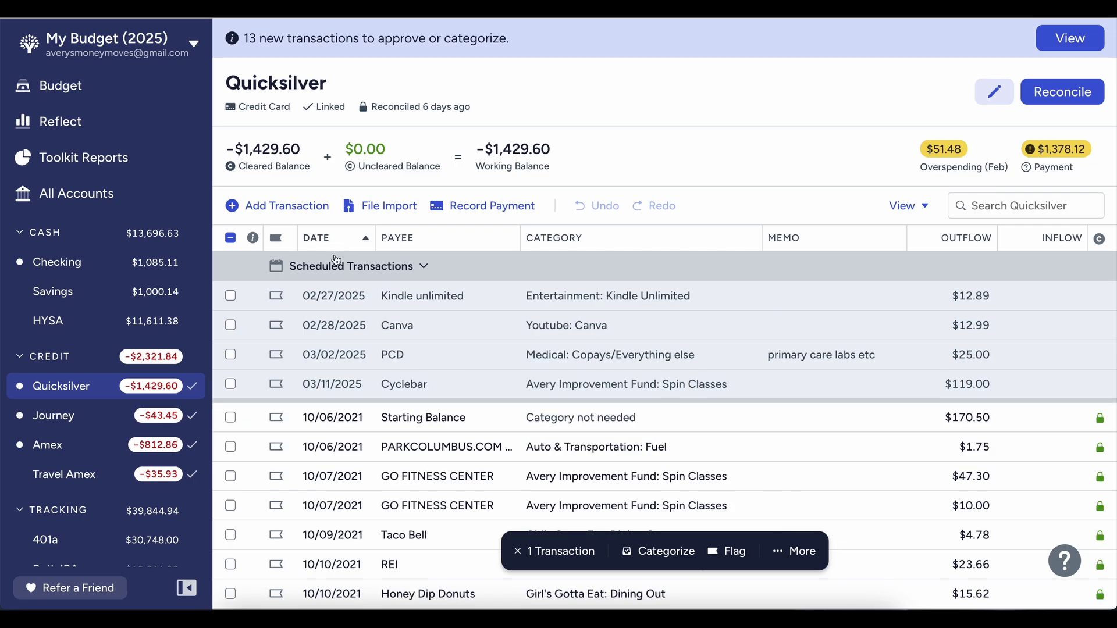
Sort Quicksilver's transactions newest first, then categorize the uncategorized 02/12/2025 $11.00 purchase as Girl's Gotta Eat: Dining Out and approve it.
click(337, 241)
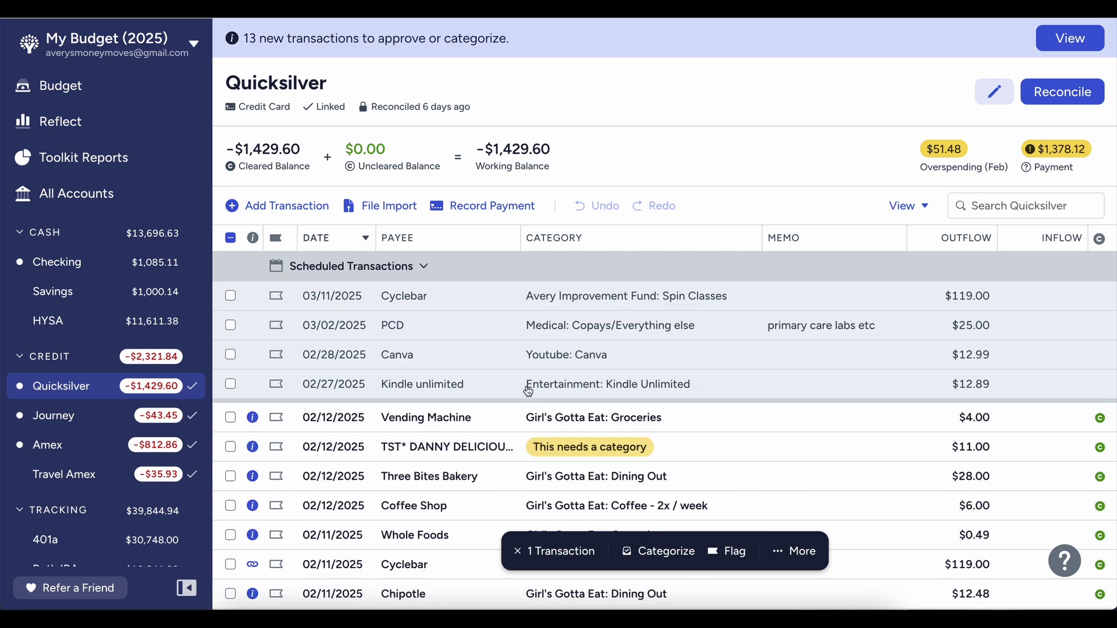
click(560, 446)
click(560, 445)
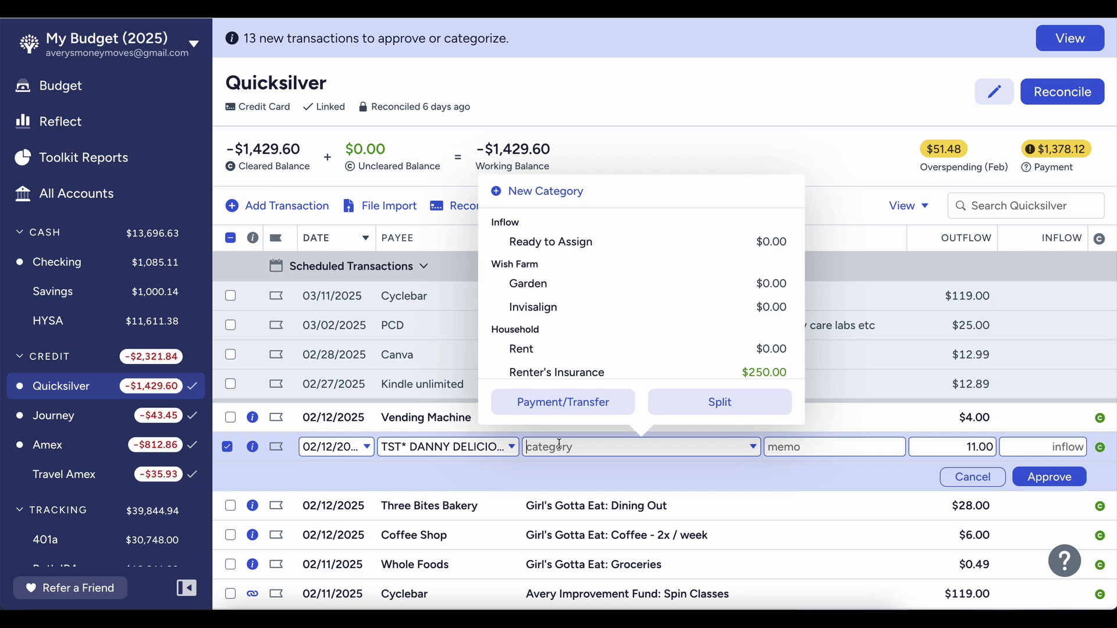
text(Dining)
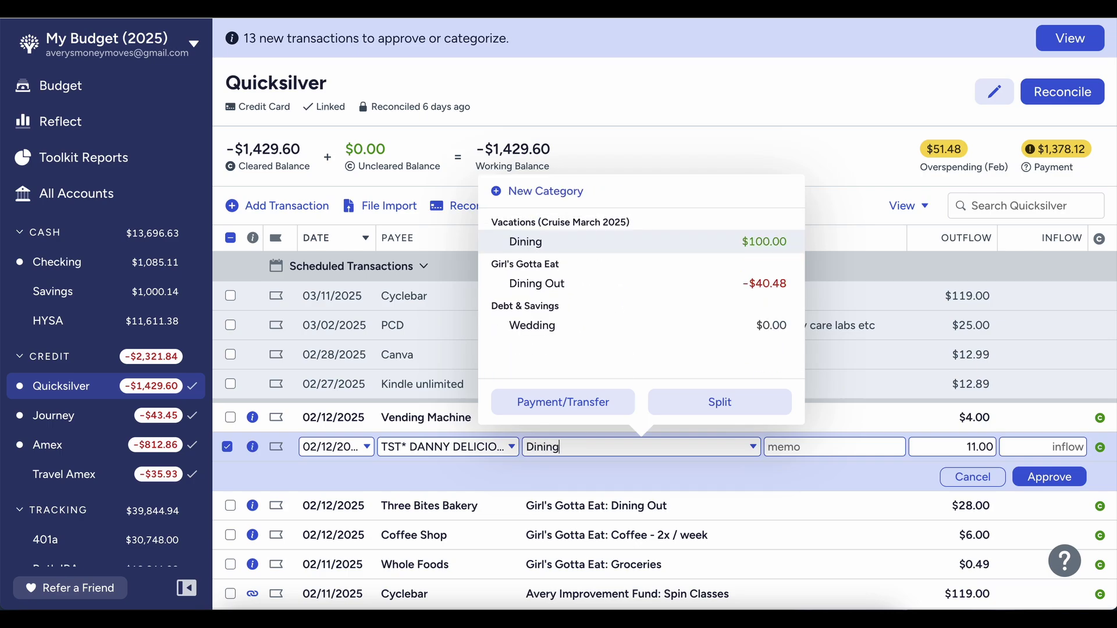
text( o)
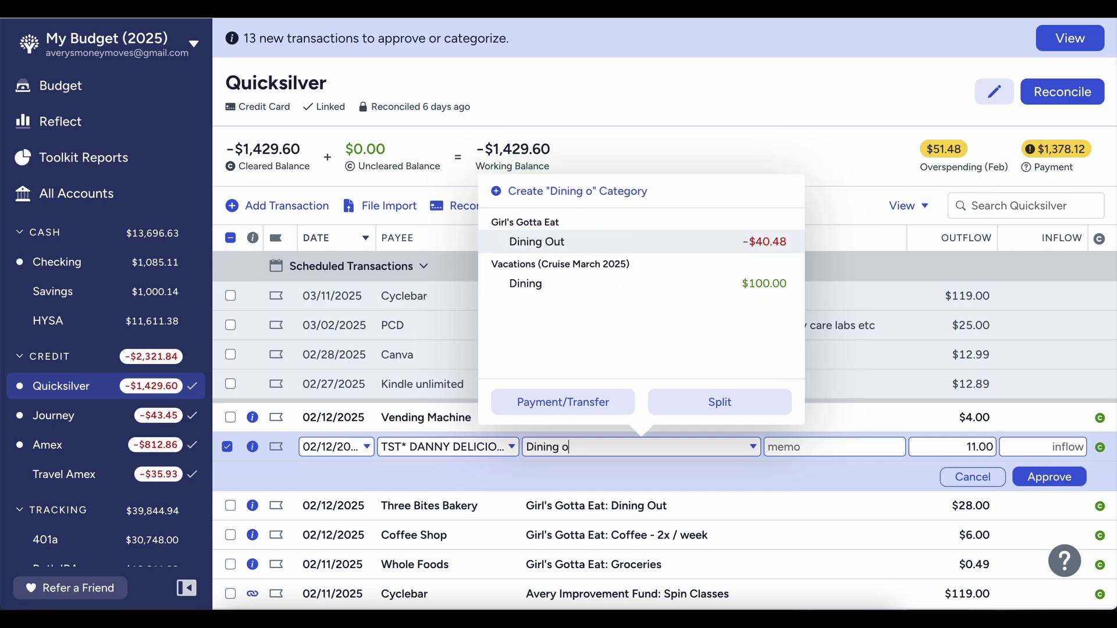
key(BackSpace)
text(out)
key(Tab)
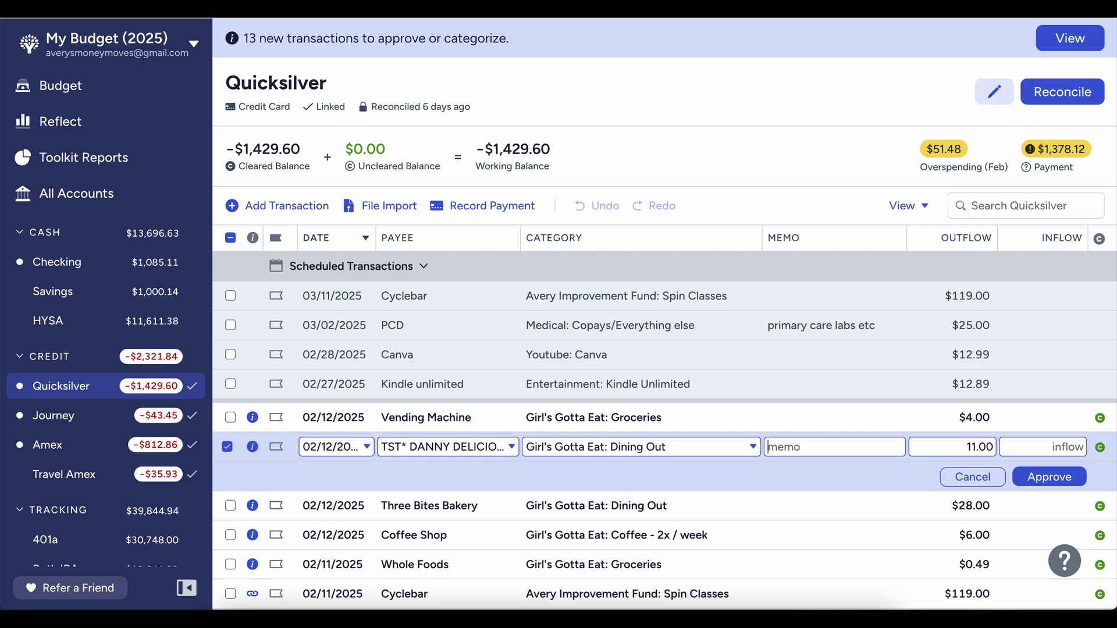
key(Return)
Approve the 02/12/2025 Vending Machine transaction with its Girl's Gotta Eat: Groceries category.
click(533, 409)
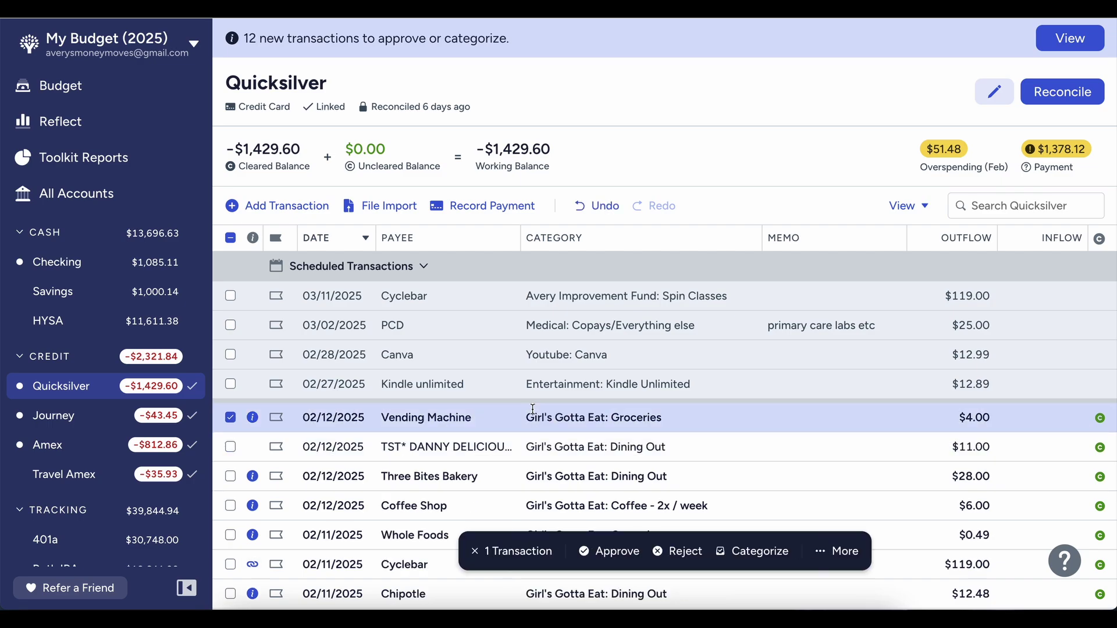
click(533, 409)
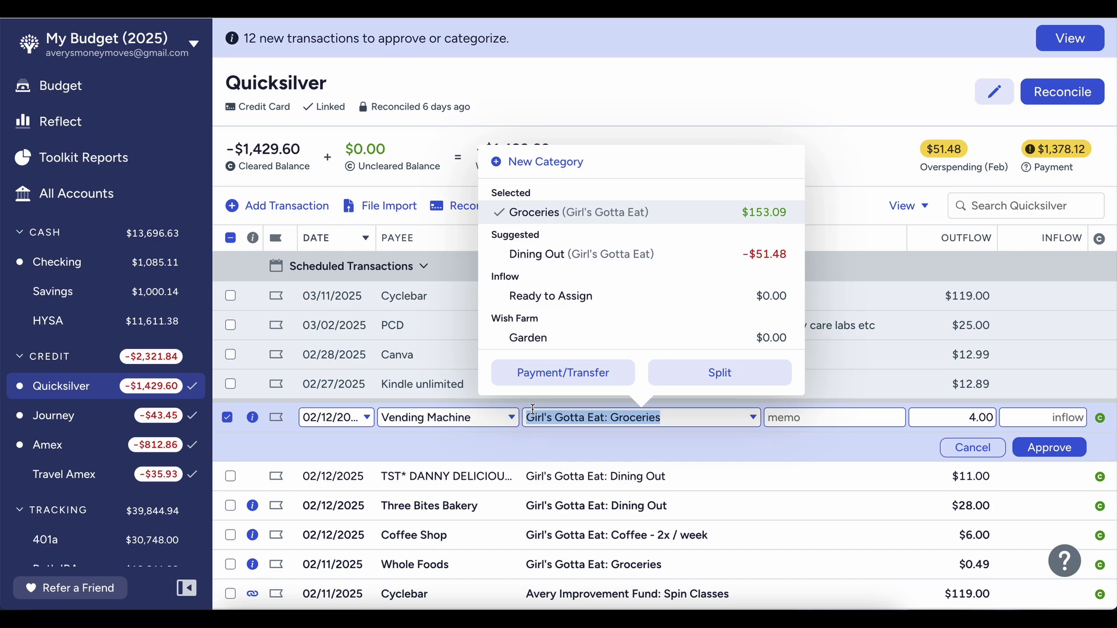
key(Return)
key(Return)
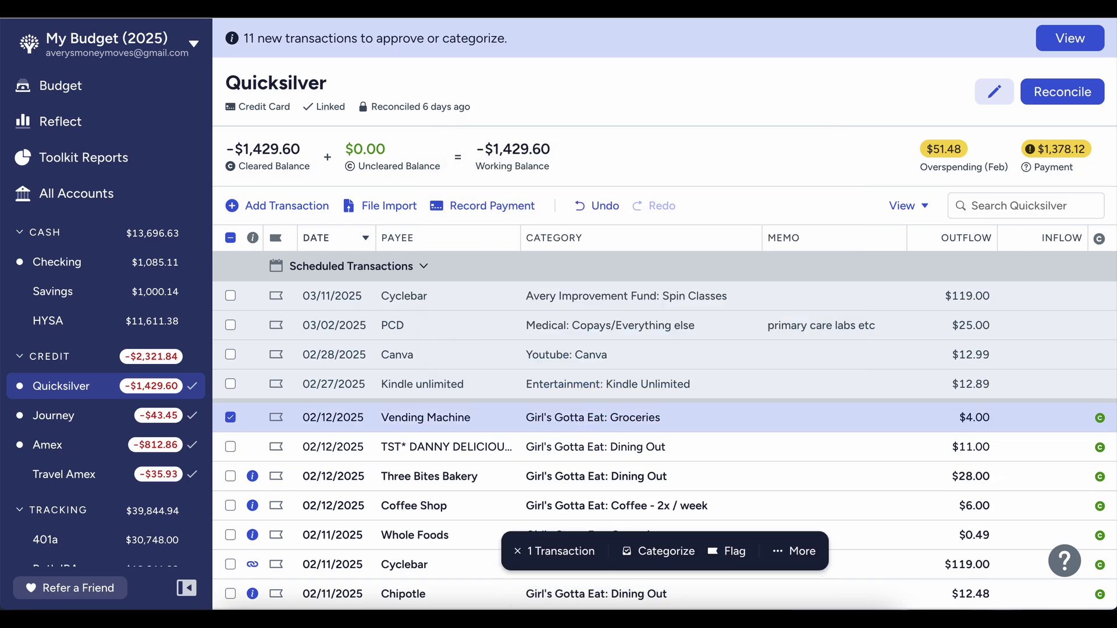
Add the memo "starbursts" to the 02/12/2025 Vending Machine transaction and save it.
scroll(492, 413, down, 3)
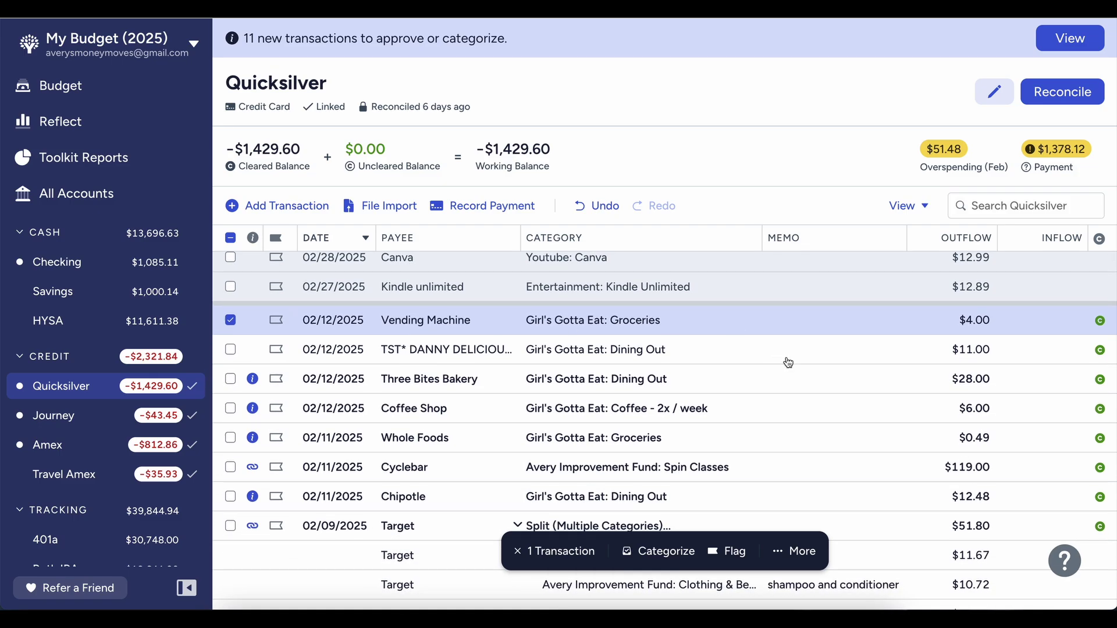
click(815, 322)
text(staru)
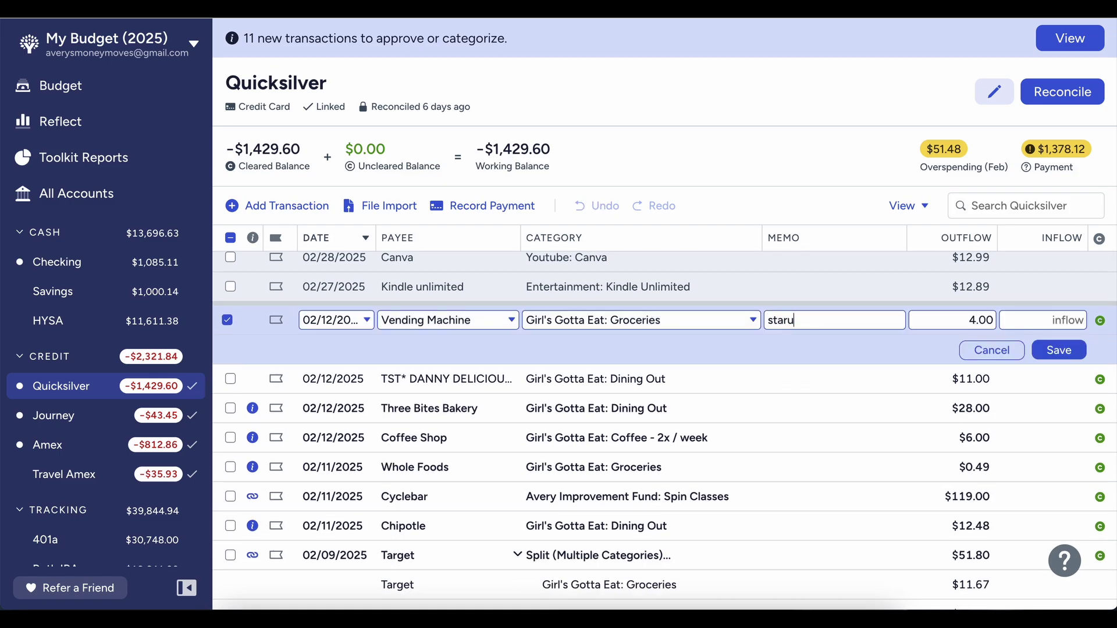
key(BackSpace)
text(bursts)
key(Return)
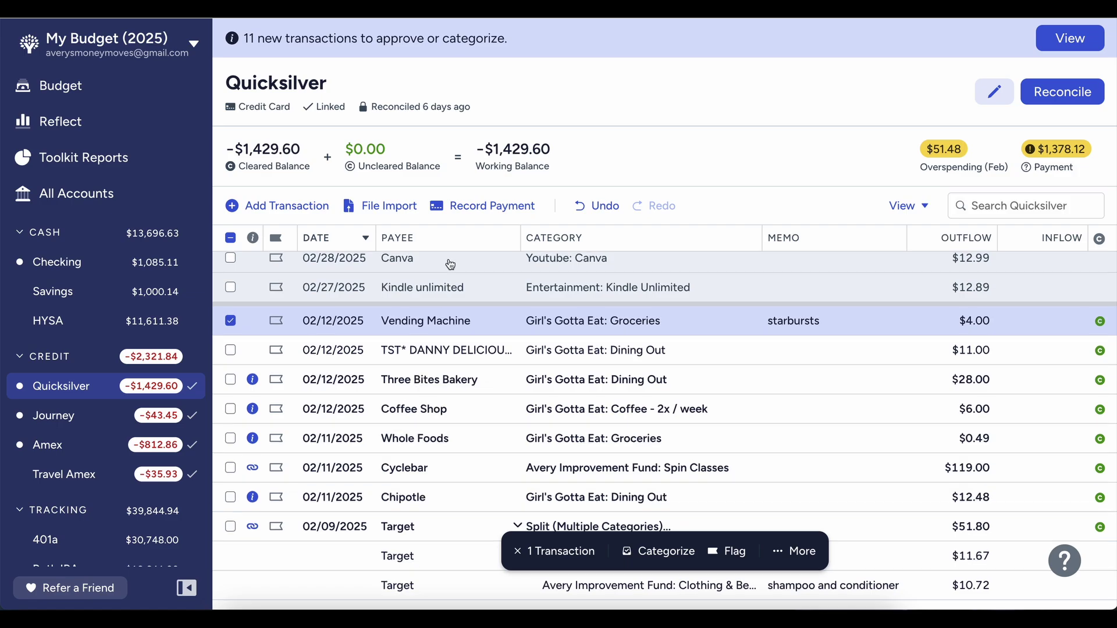
Start a new Quicksilver transaction dated 02/14/2025 with the saved payee Vending Machine.
scroll(448, 263, up, 2)
click(291, 204)
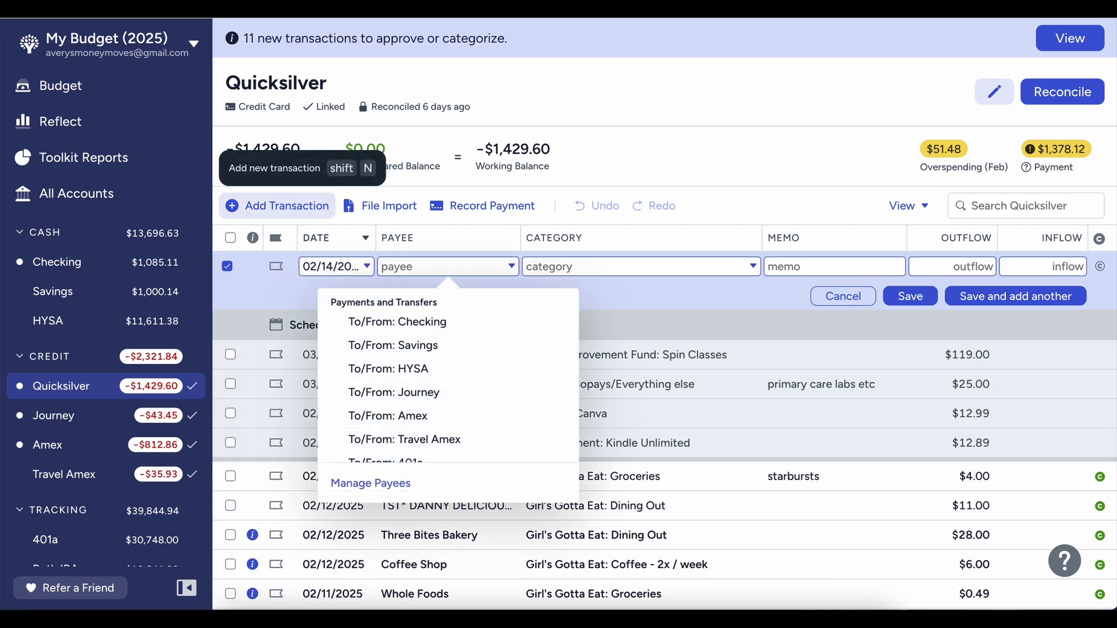
text(vending machin)
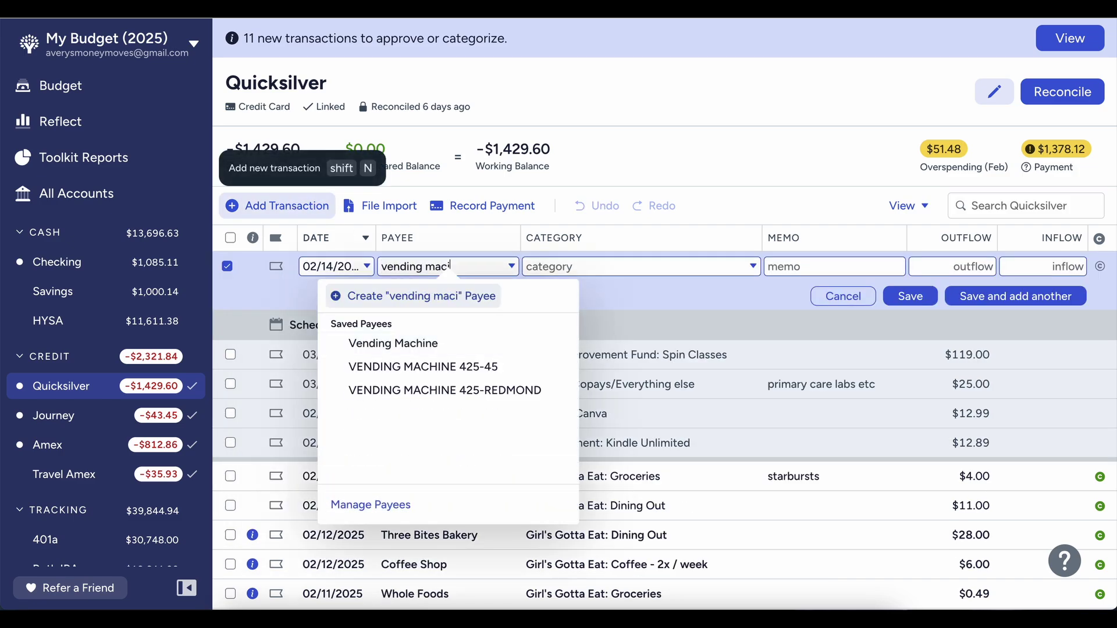
text(e)
key(Return)
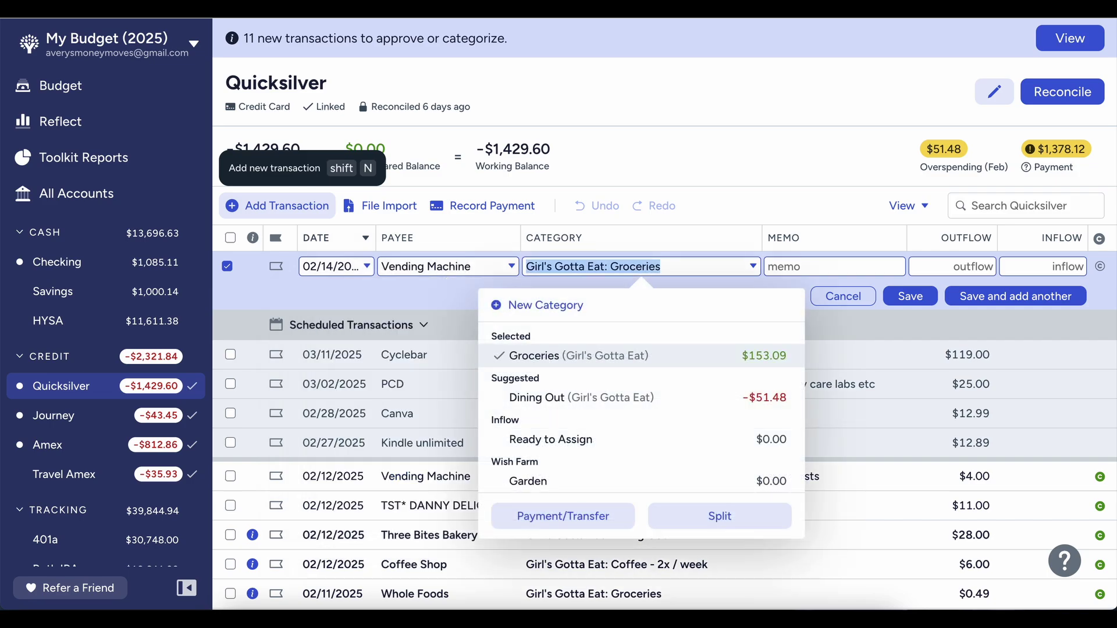
Set the new Vending Machine transaction's category to Girl's Gotta Eat: Dining Out.
text(gr)
key(BackSpace)
key(BackSpace)
text(dining)
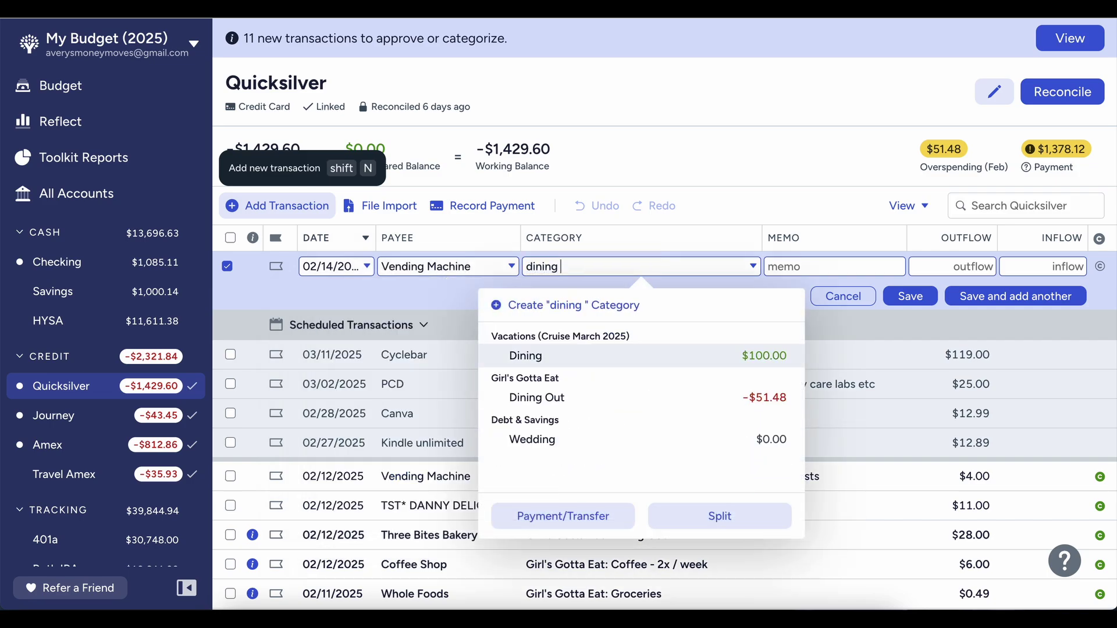
key(Up)
key(Down)
key(Down)
key(Return)
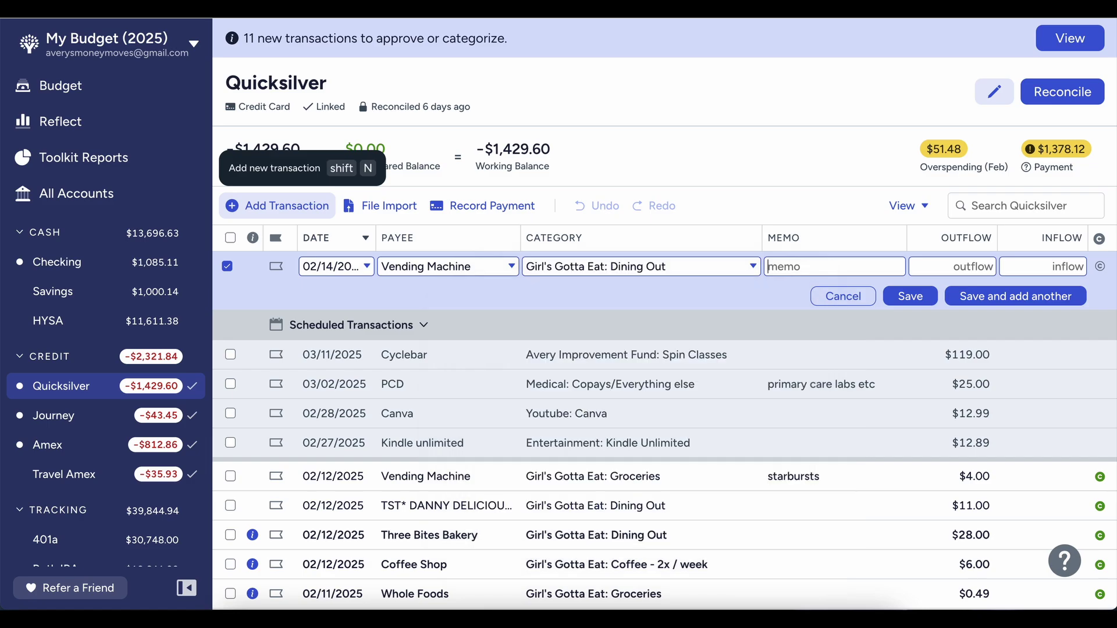
Enter an outflow of $2.25 for the new Vending Machine transaction and save it.
text(2.25)
key(Return)
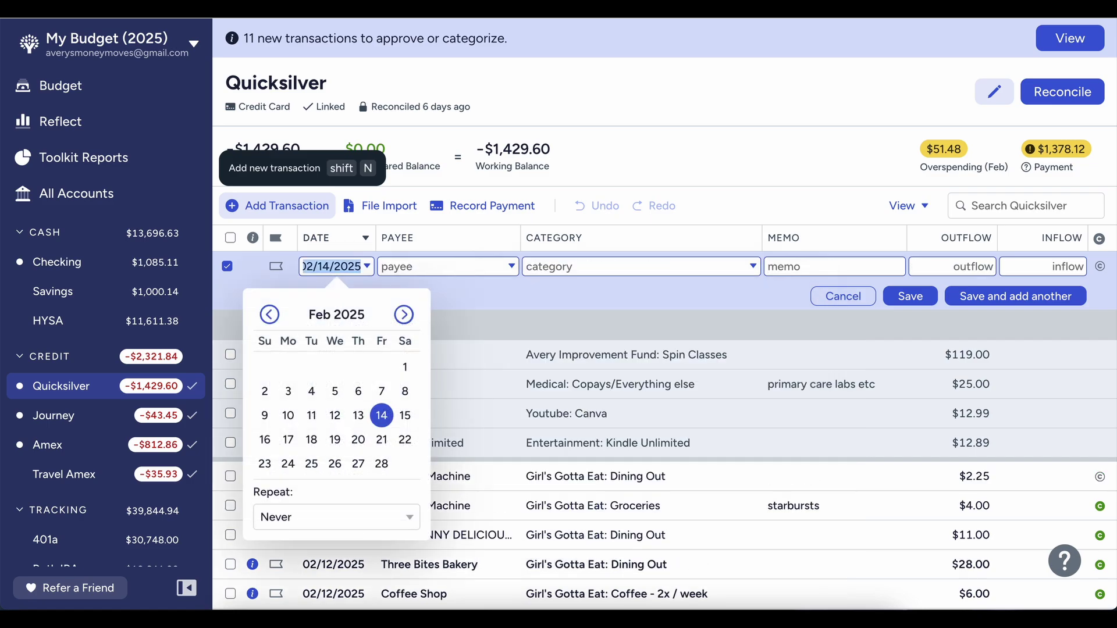
click(631, 224)
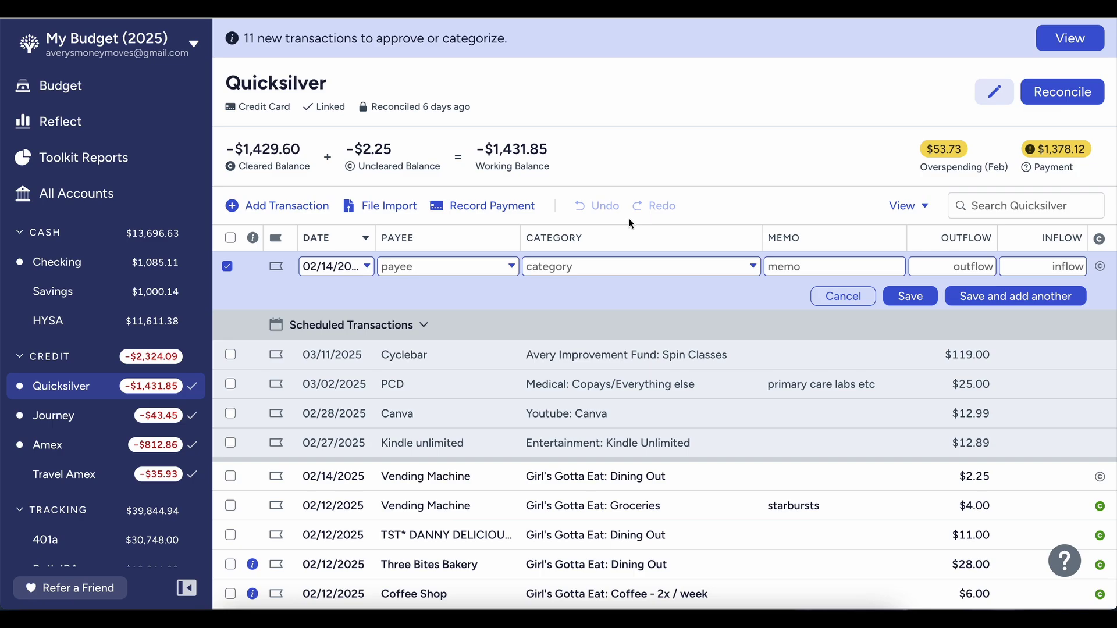
Approve the 02/12/2025 Three Bites Bakery and Coffee Shop transactions and the 02/11/2025 Whole Foods transaction.
scroll(395, 364, down, 2)
click(252, 460)
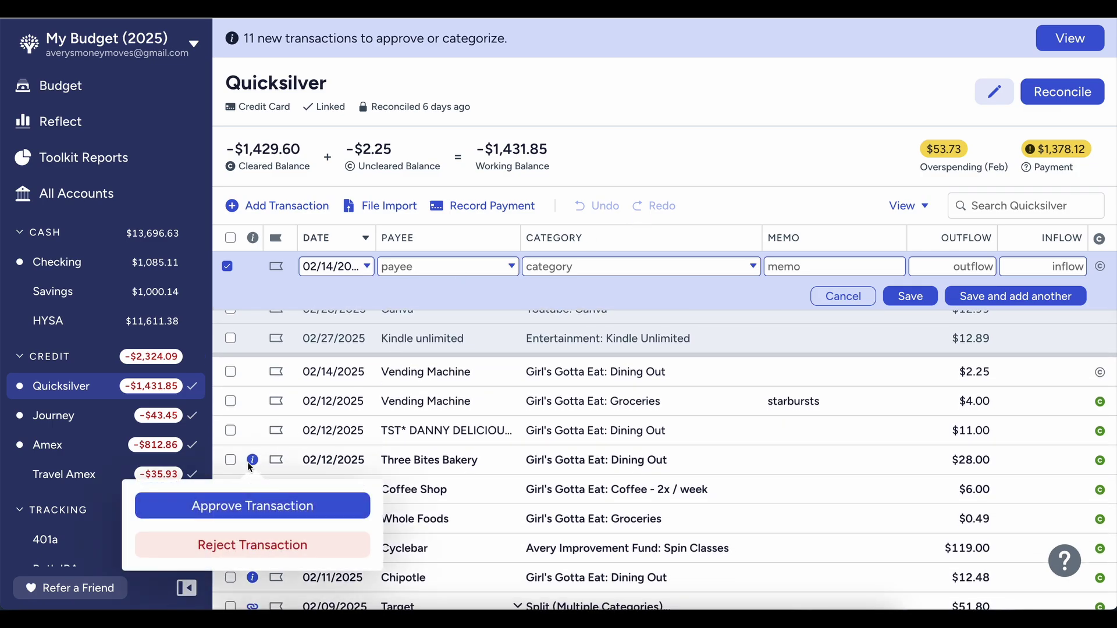
click(252, 505)
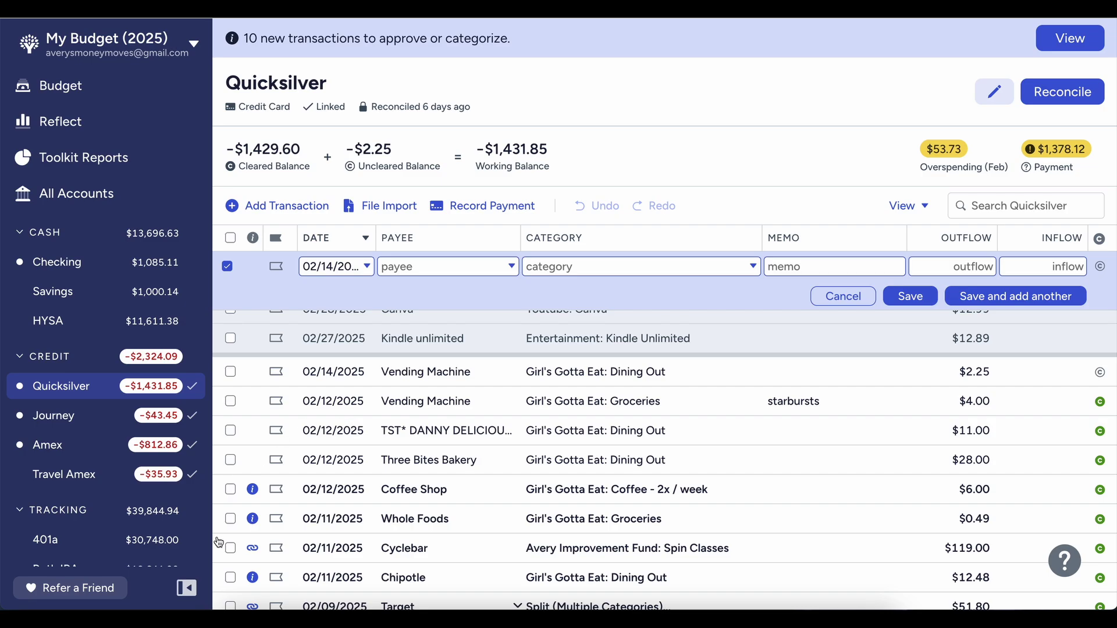
click(252, 492)
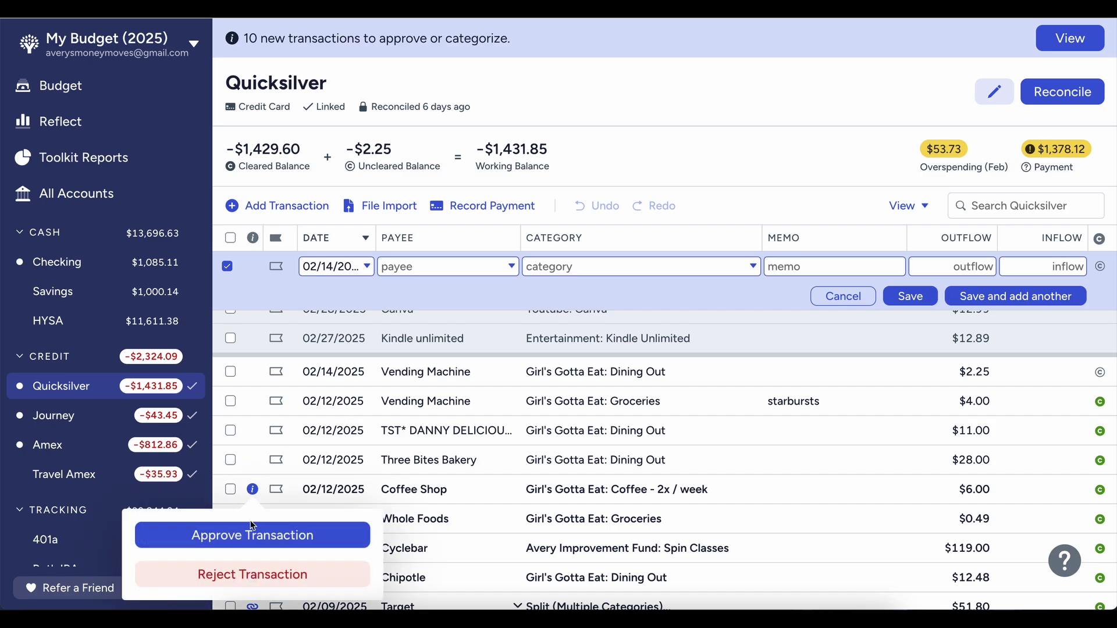
click(250, 531)
click(252, 518)
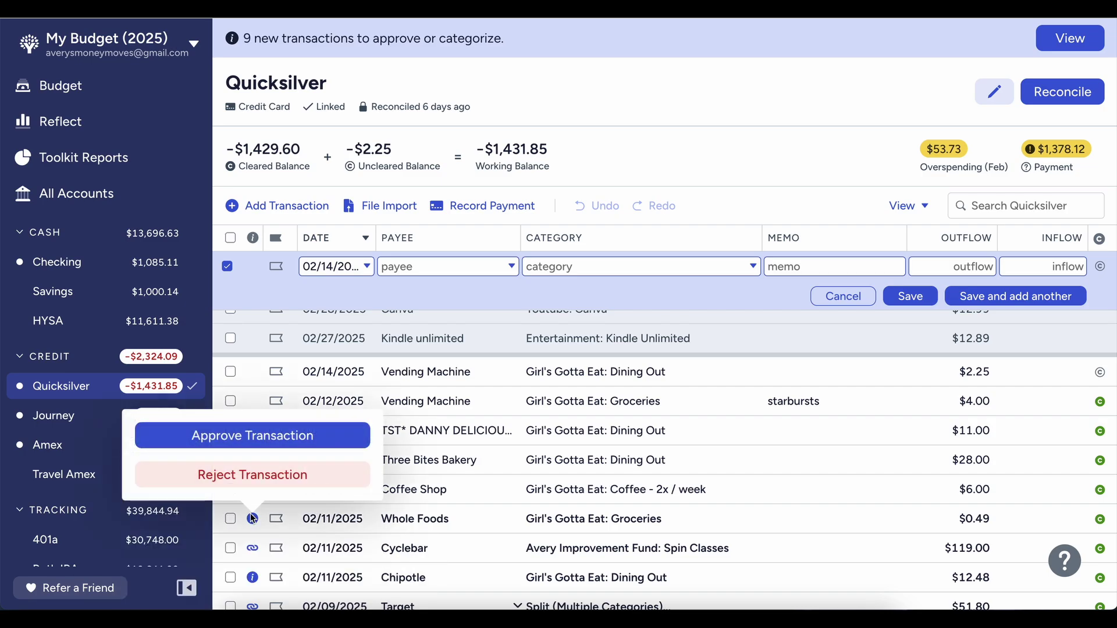
click(268, 439)
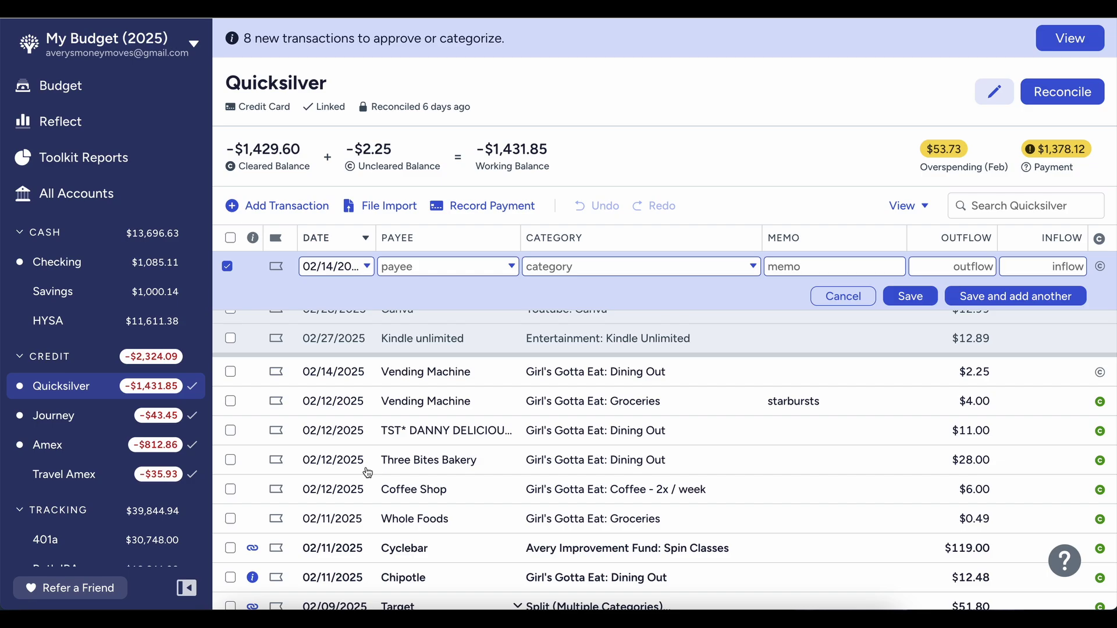
Approve the matched Cyclebar transaction and the imported Chipotle transaction, both dated 02/11/2025.
scroll(367, 472, down, 3)
click(254, 410)
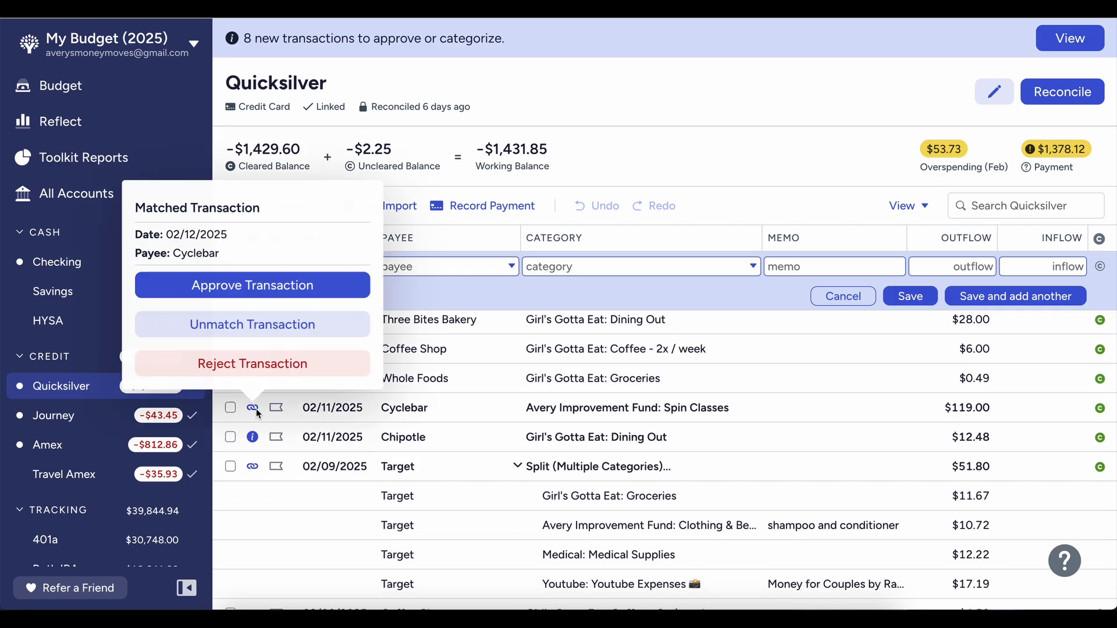
click(254, 282)
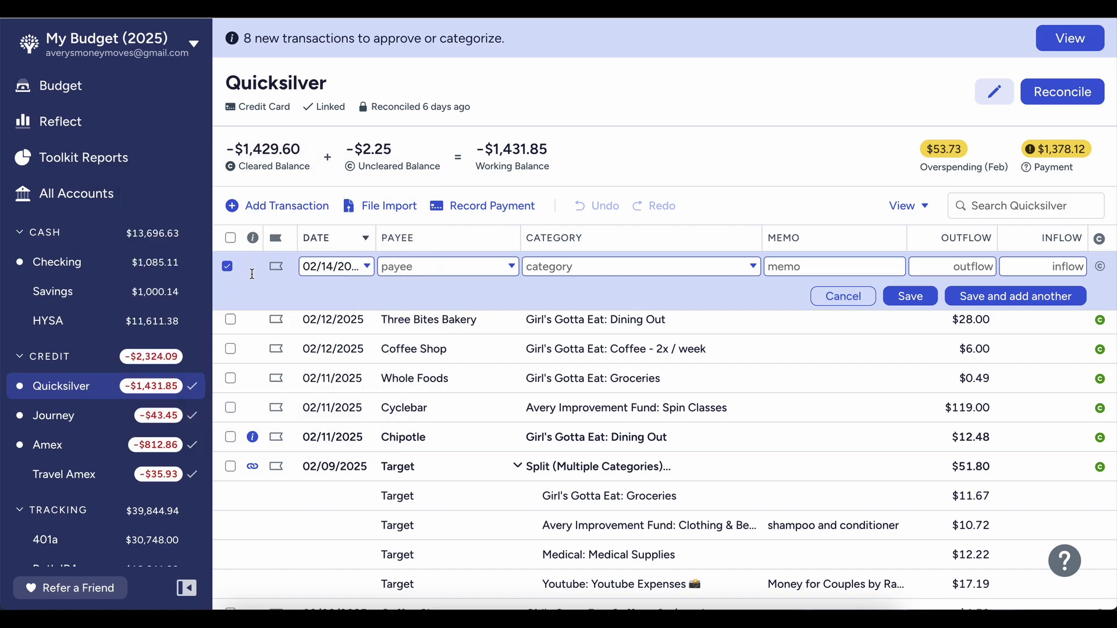
click(252, 437)
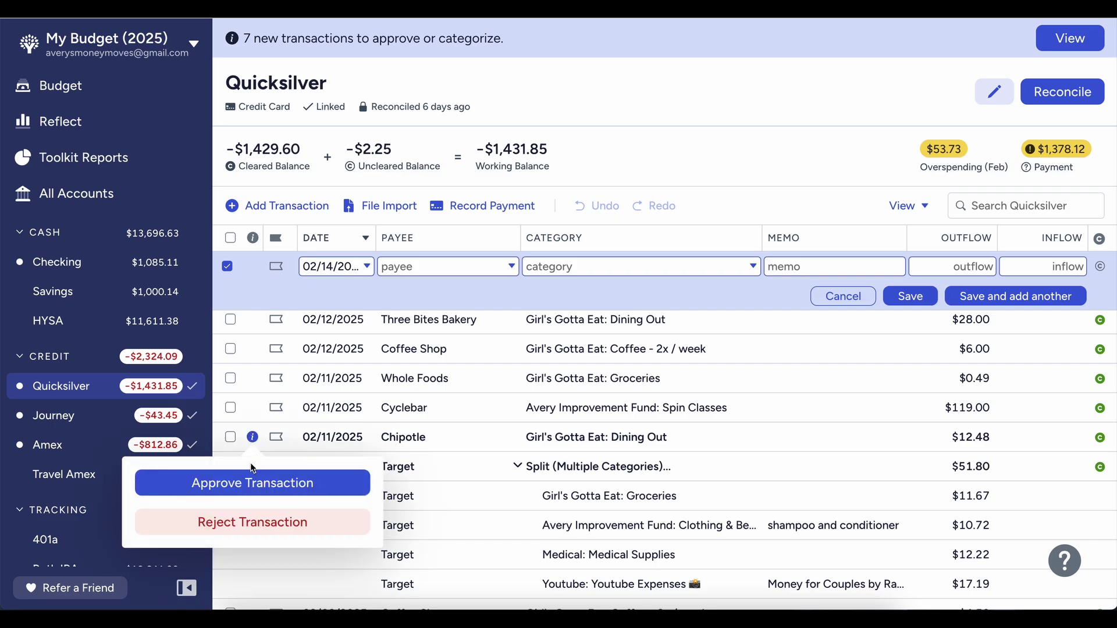
click(245, 487)
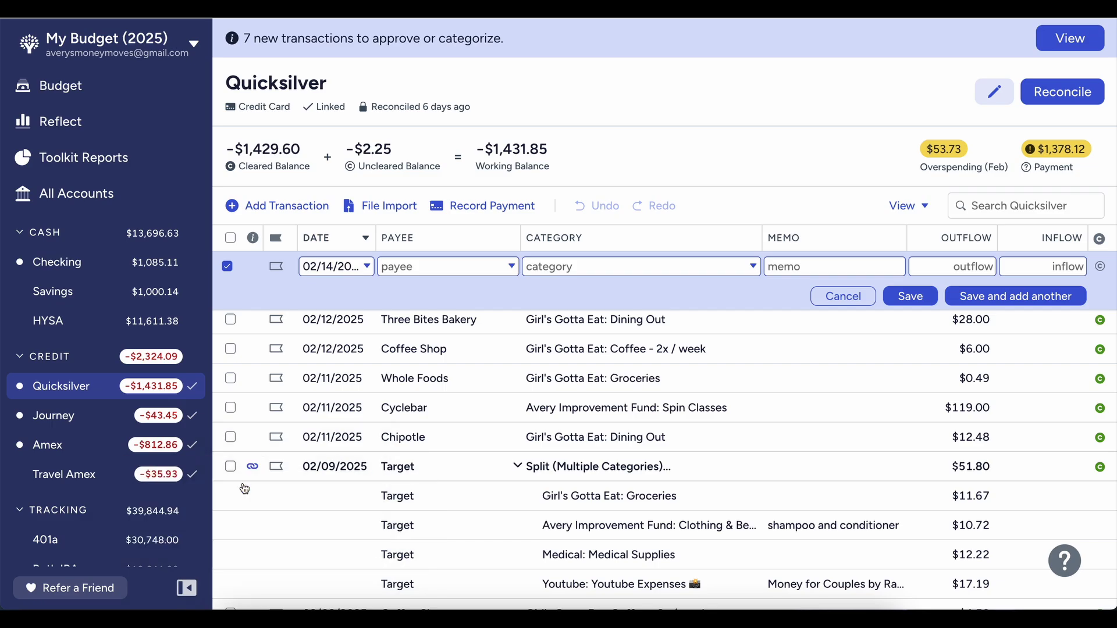
Approve the matched 02/09/2025 split Target transaction and the matched Coffee Shop transaction of the same date.
click(249, 466)
click(251, 408)
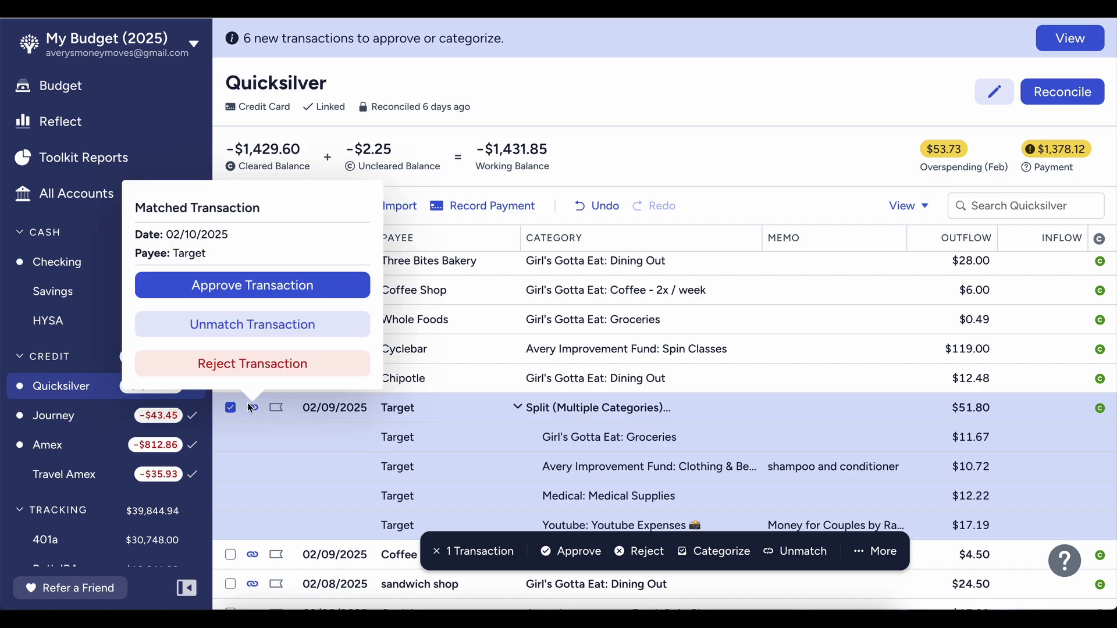
click(320, 276)
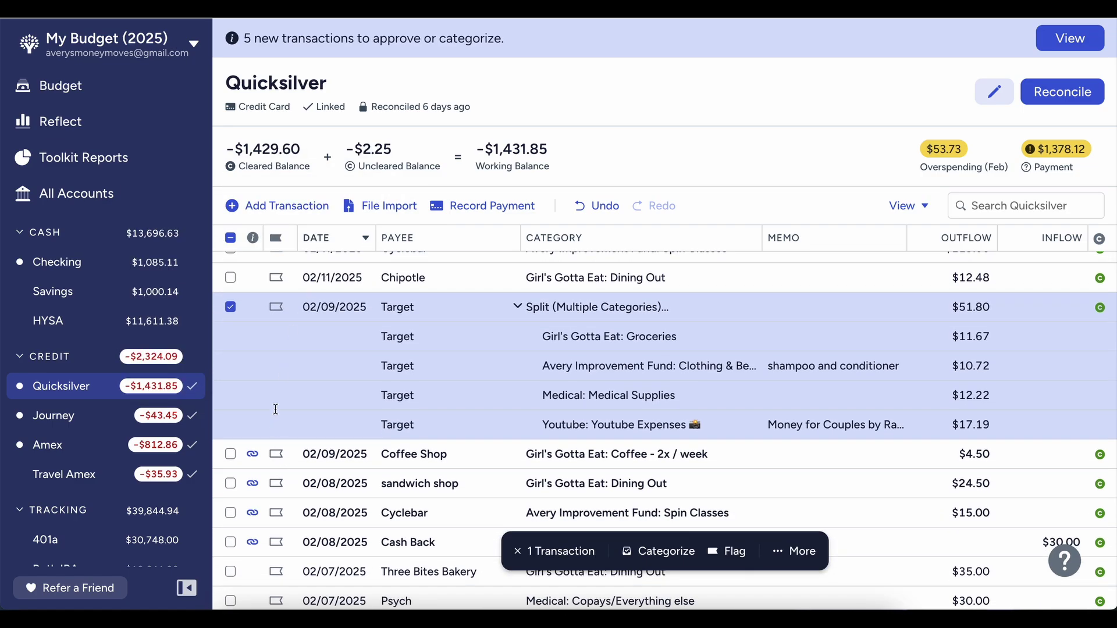
click(252, 454)
click(291, 341)
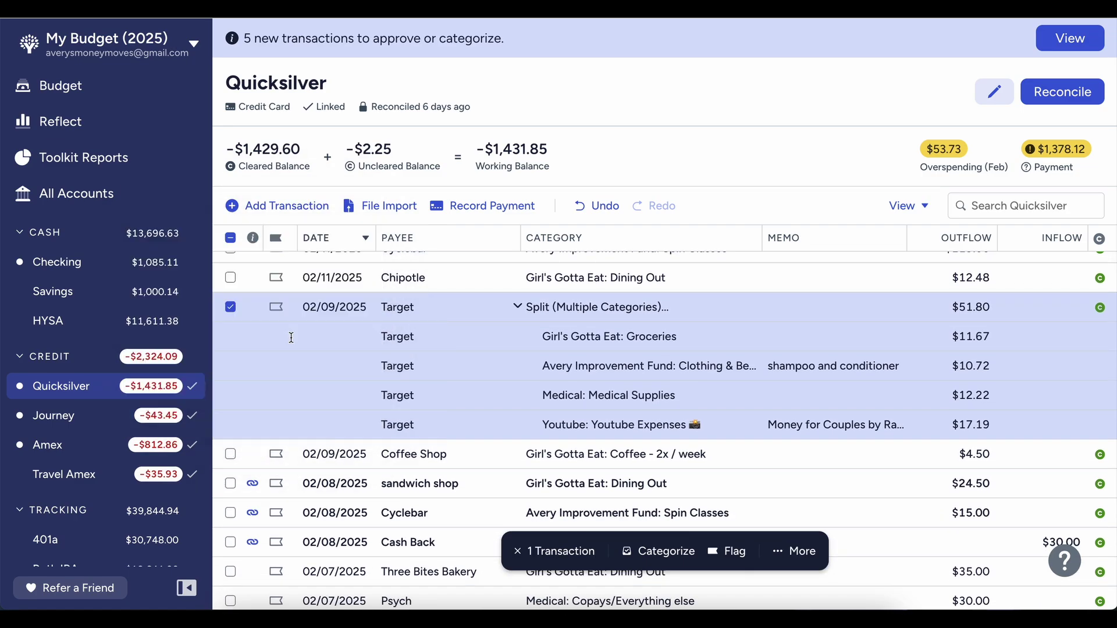
Approve the matched 02/08/2025 sandwich shop, Cyclebar and Cash Back transactions.
click(252, 483)
click(288, 372)
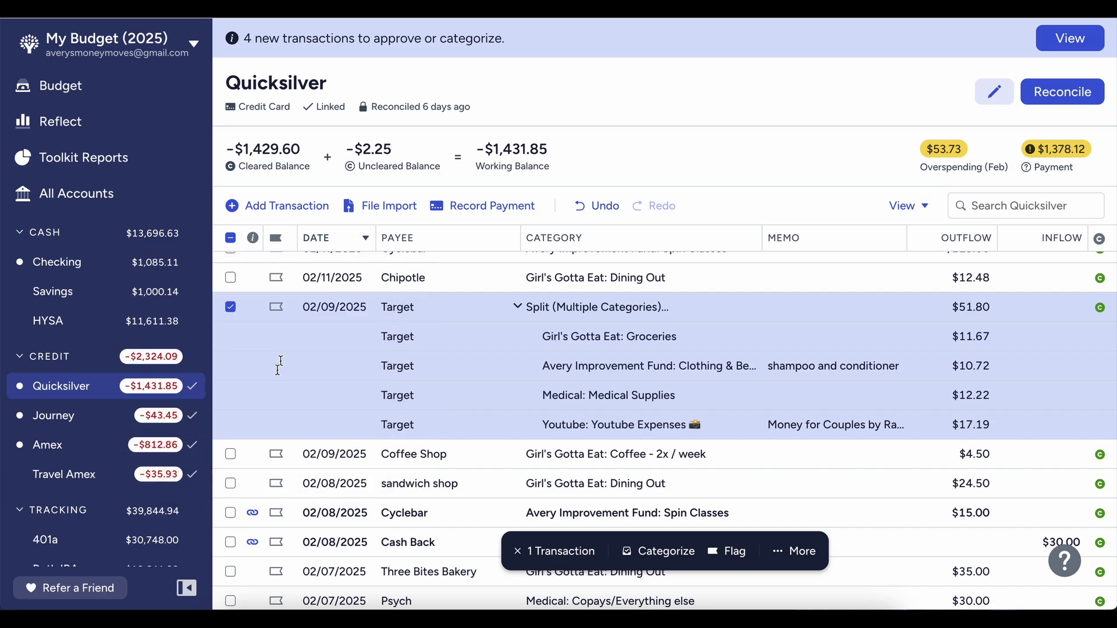
click(260, 513)
click(254, 515)
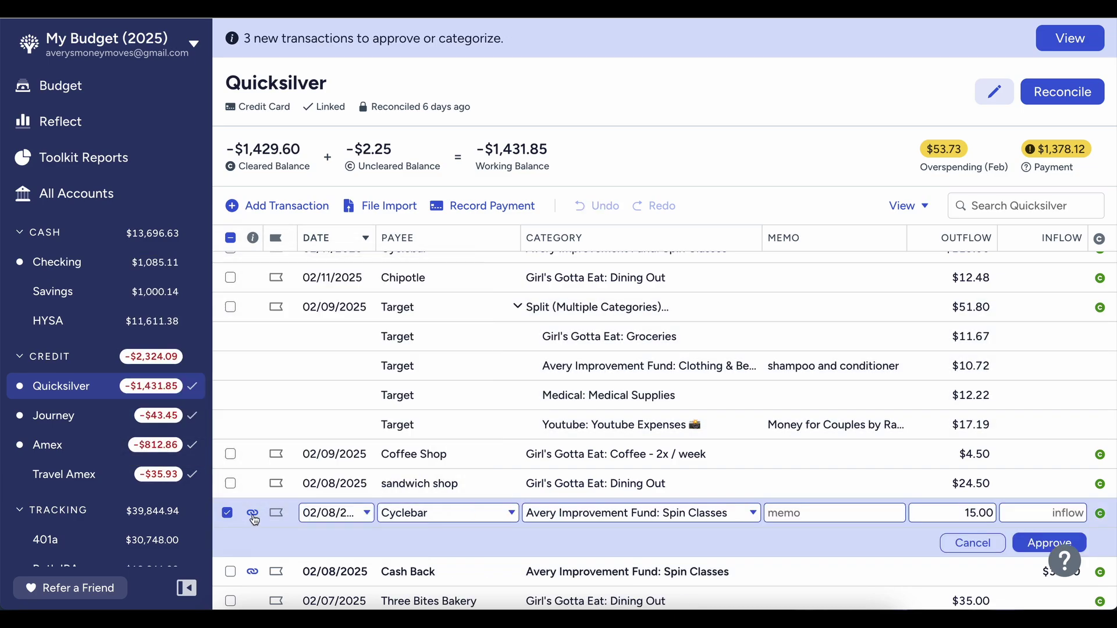
click(285, 391)
click(252, 510)
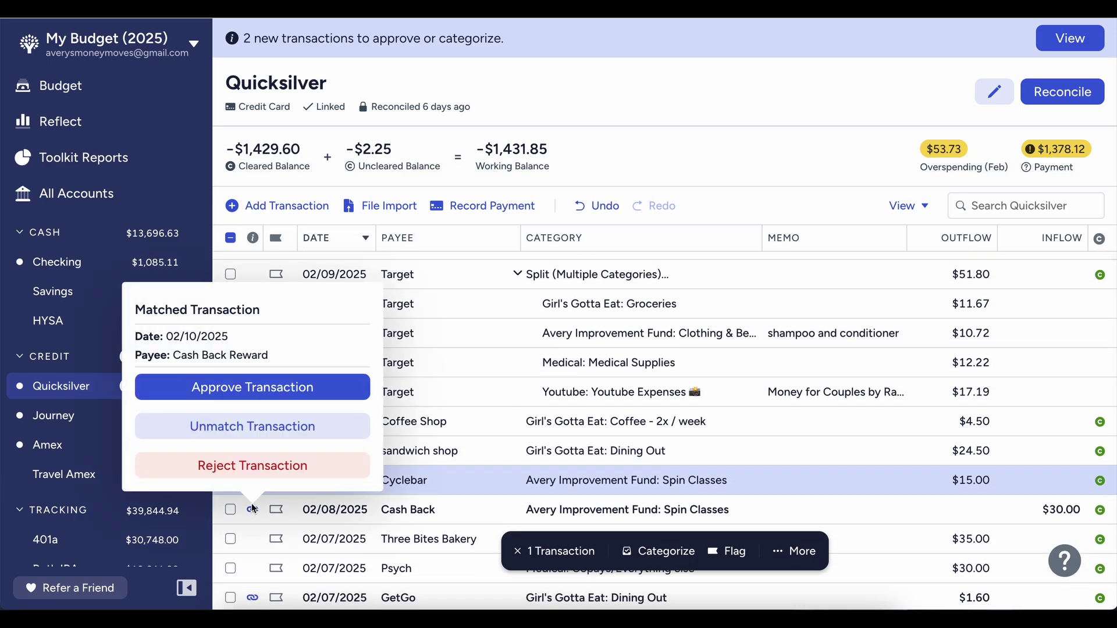
click(276, 389)
Add a Bakery transaction dated 02/14/2025, categorized as Girl's Gotta Eat: Dining Out, with an outflow of $8.00.
click(287, 205)
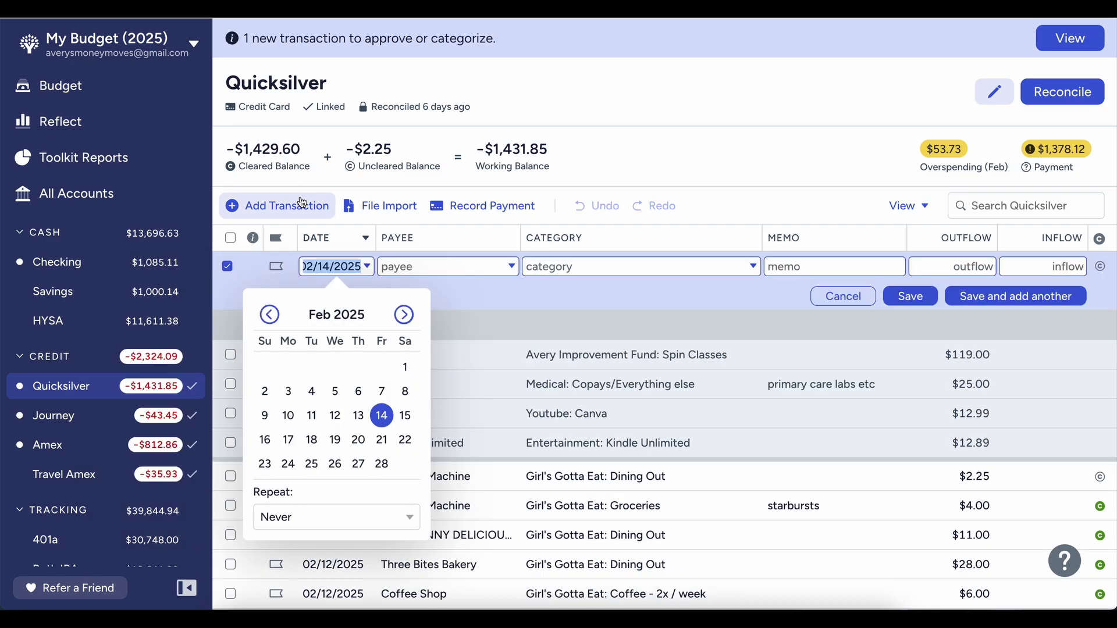
key(Tab)
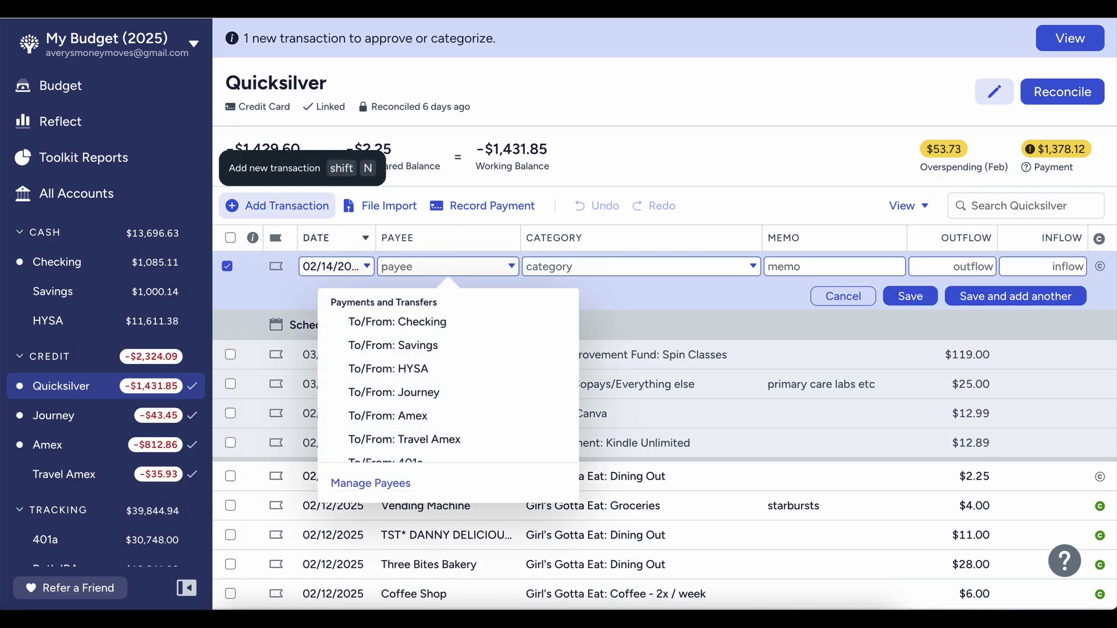
text(Bakery)
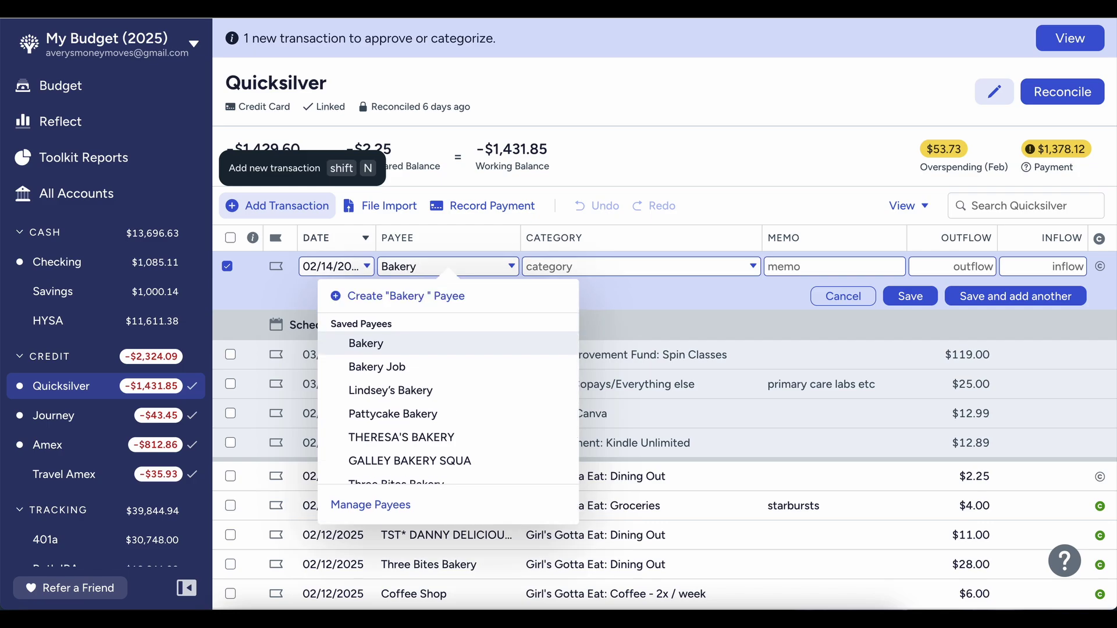
key(BackSpace)
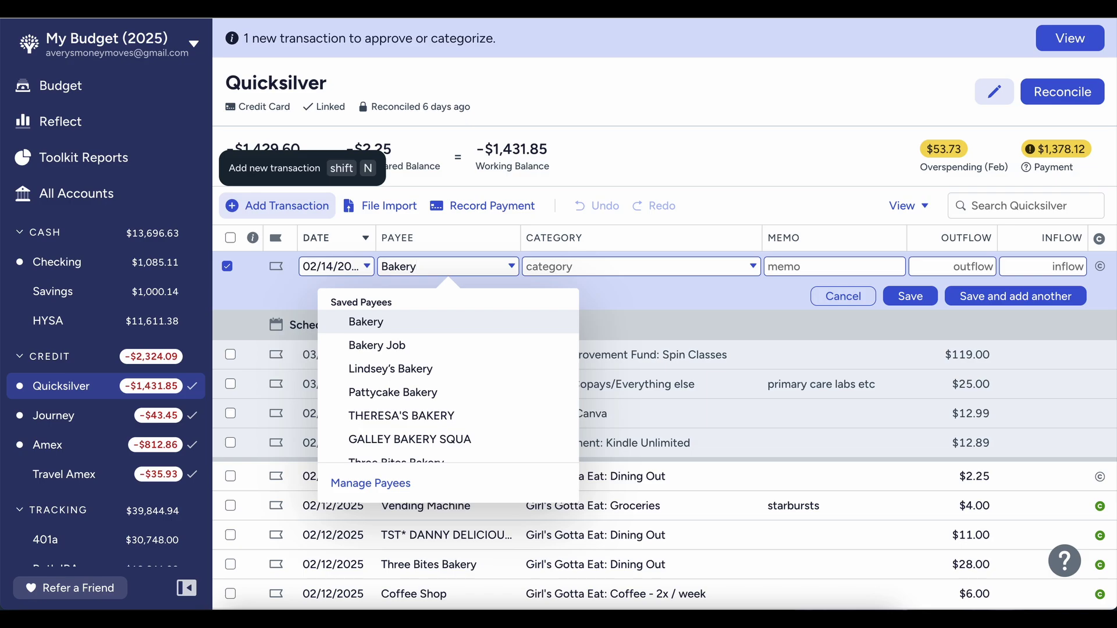
key(Tab)
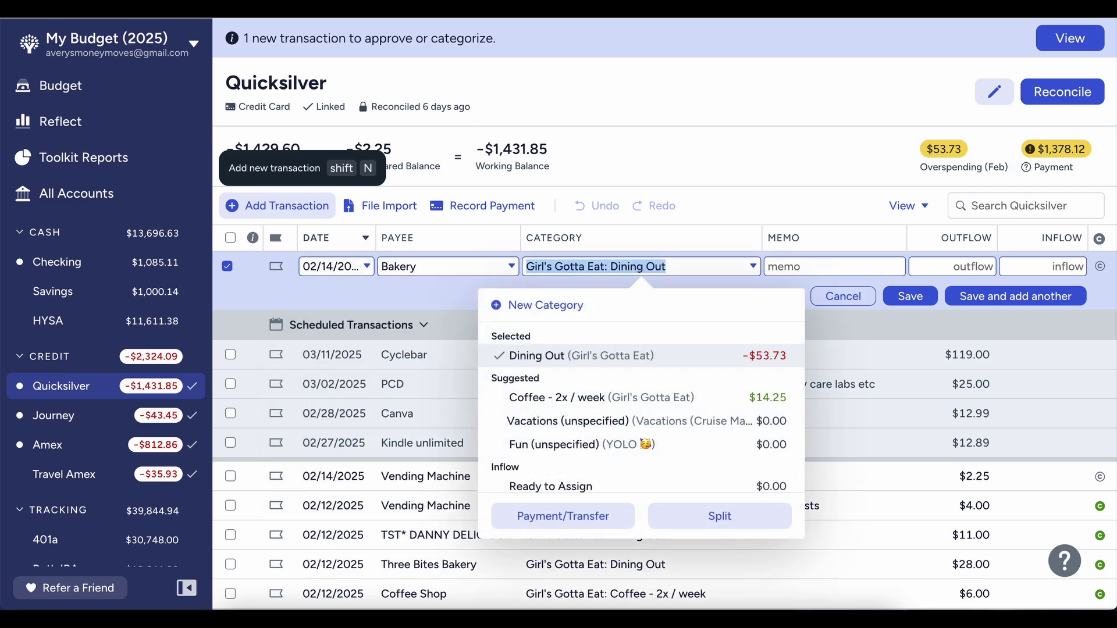
text(dining )
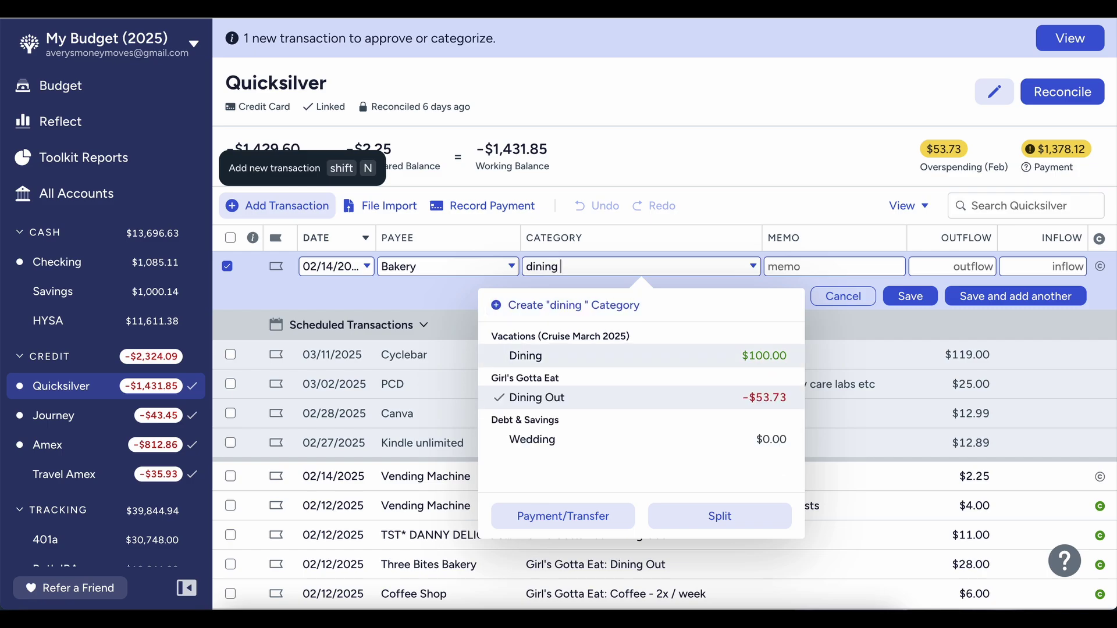
text(out)
key(Tab)
key(Tab)
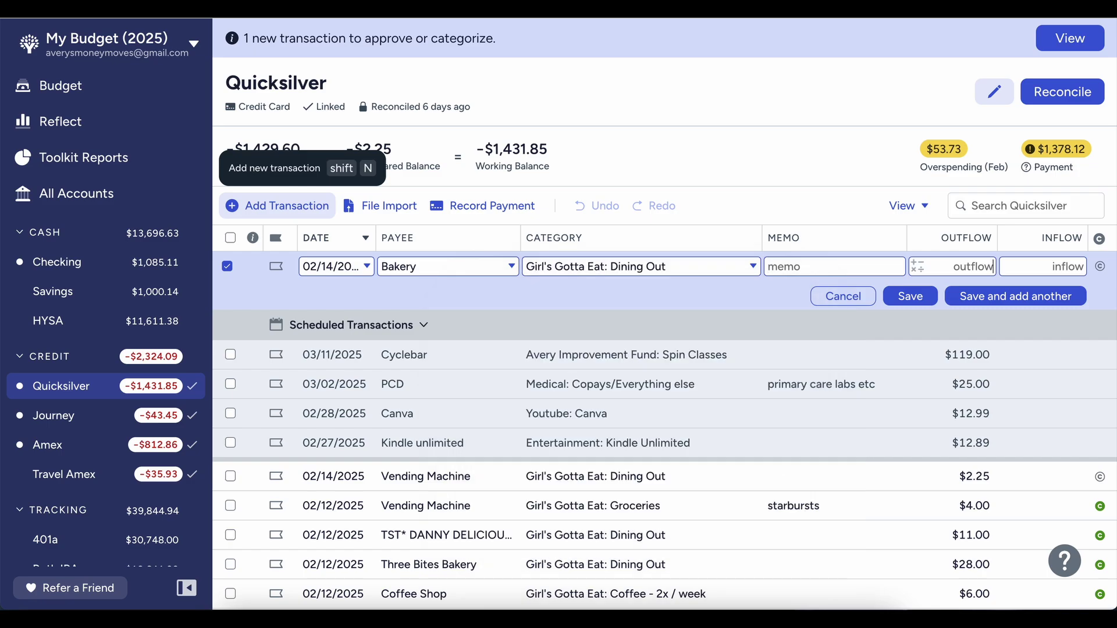
text(8)
key(Tab)
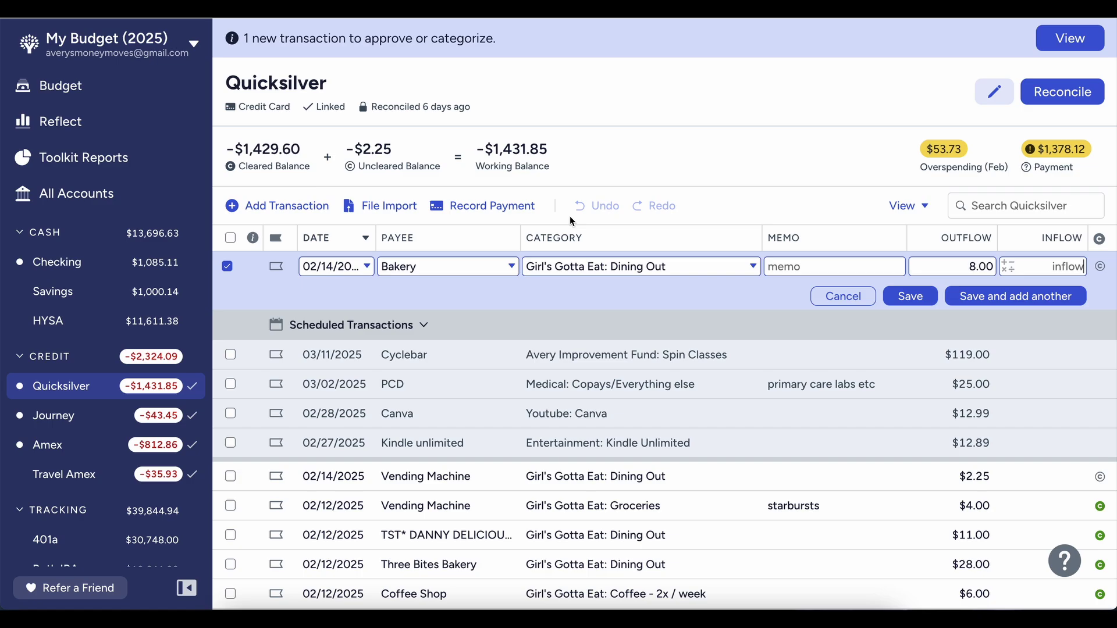
key(Return)
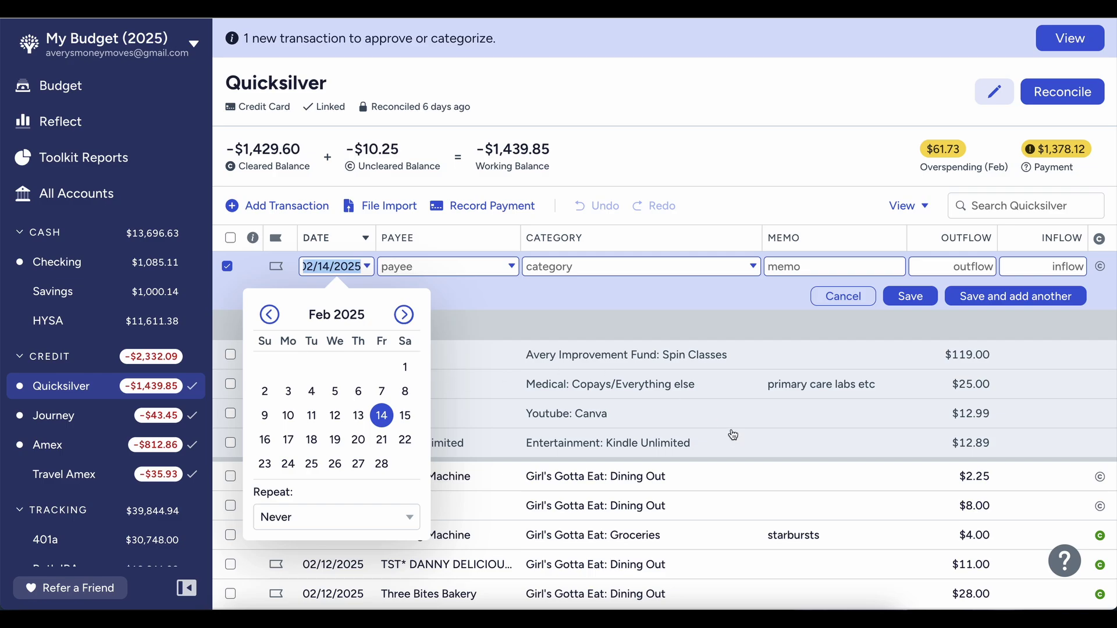
click(754, 466)
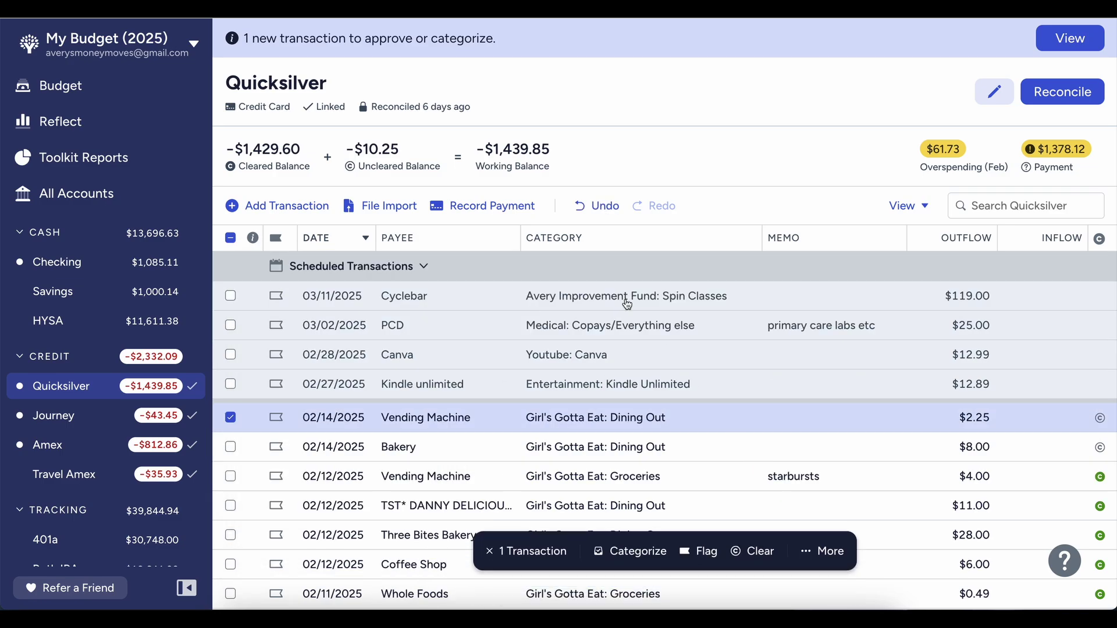
click(249, 429)
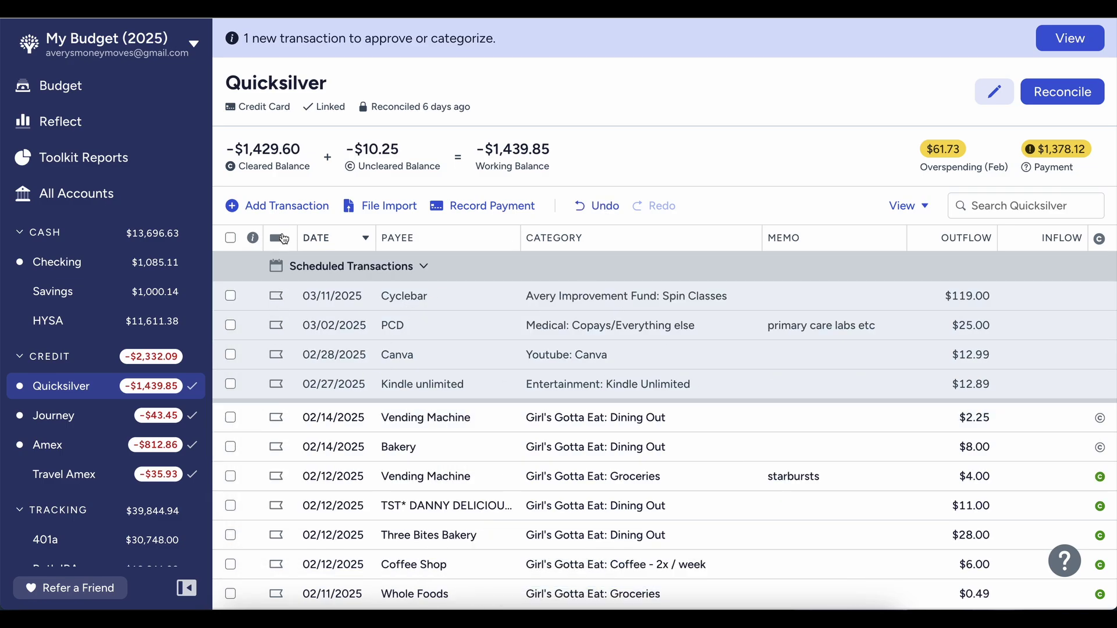
Add a Vending Machine transaction dated 02/14/2025, categorized as Girl's Gotta Eat: Dining Out, with an outflow of $1.50.
click(280, 216)
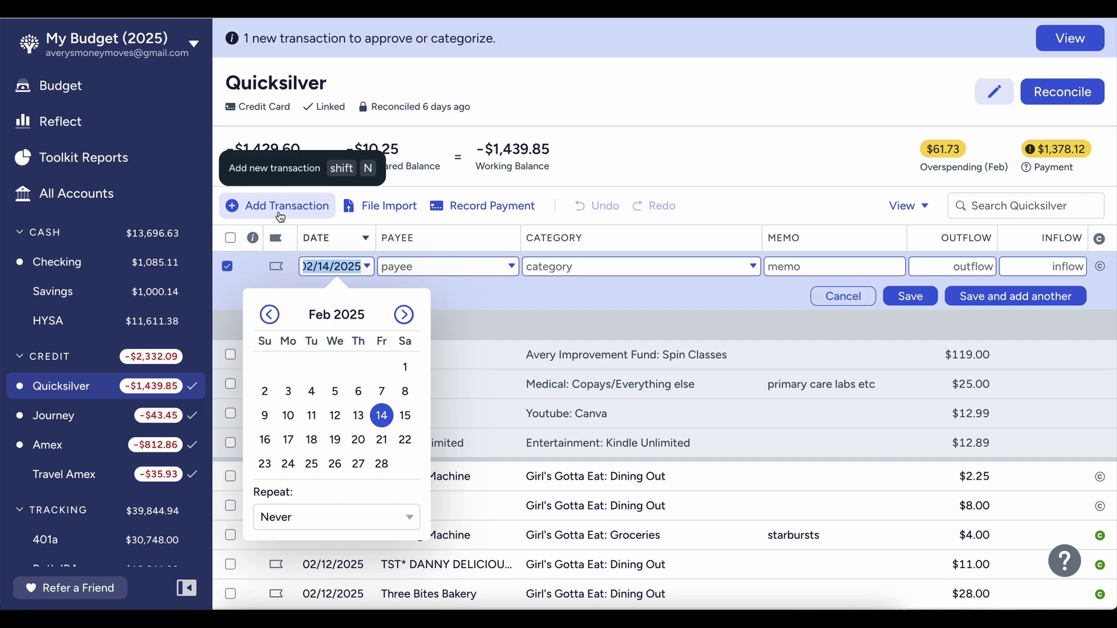
key(Tab)
text(vending machine)
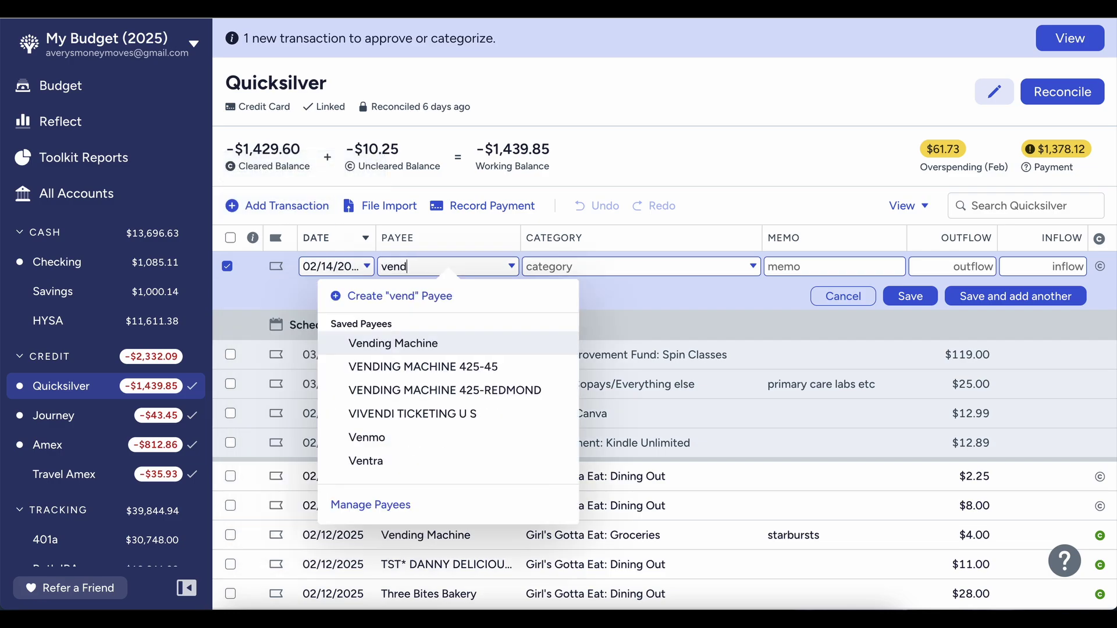
key(Tab)
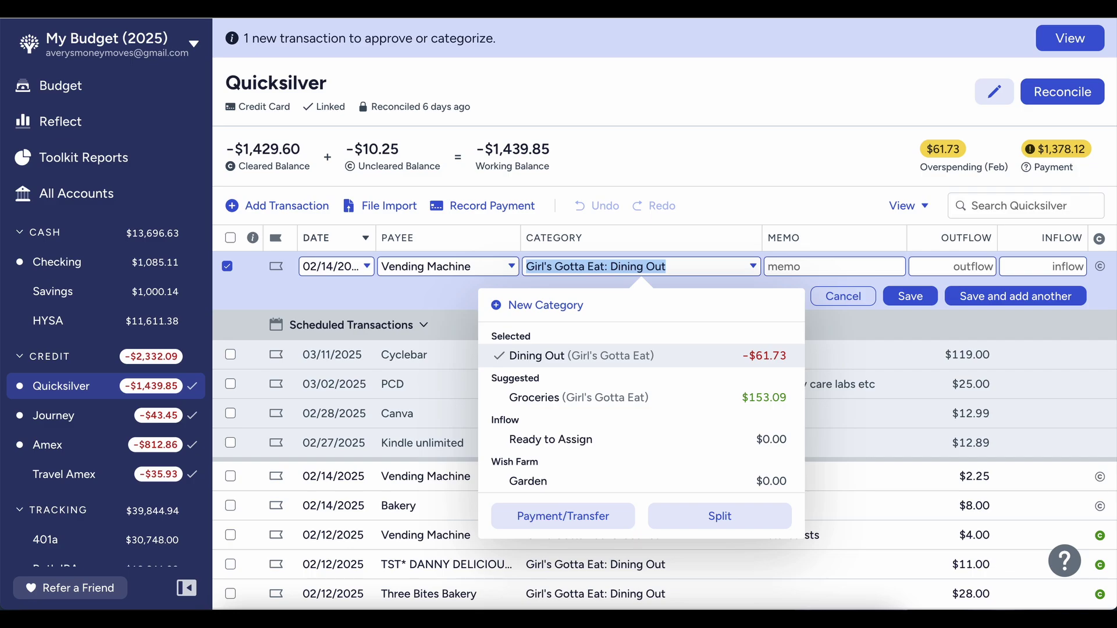
key(Tab)
key(Tab)
text(1.50)
key(Tab)
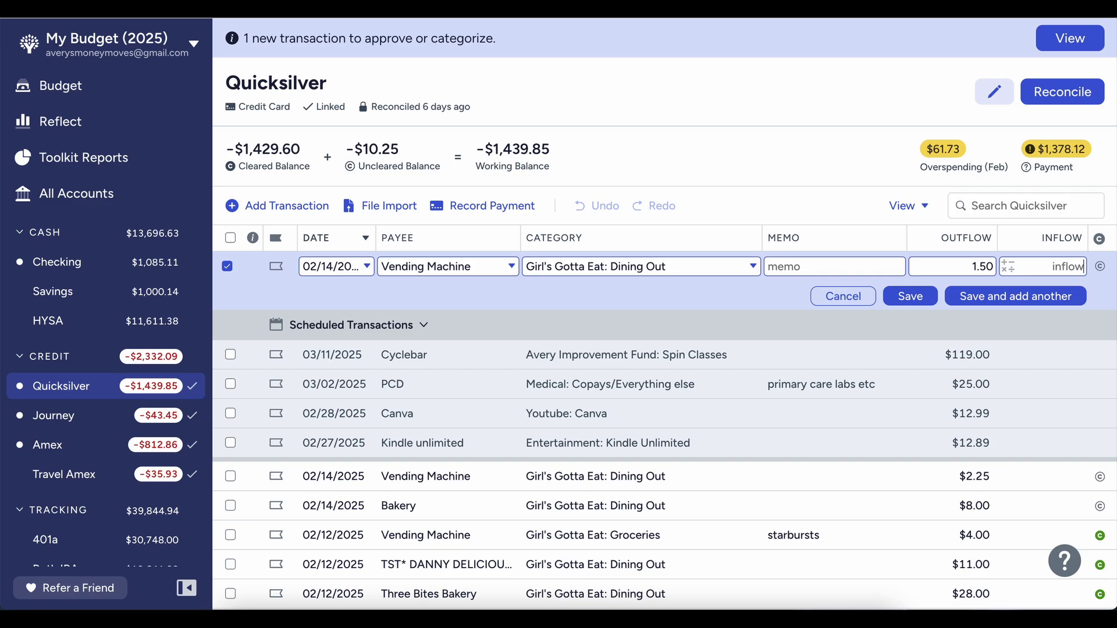
key(Return)
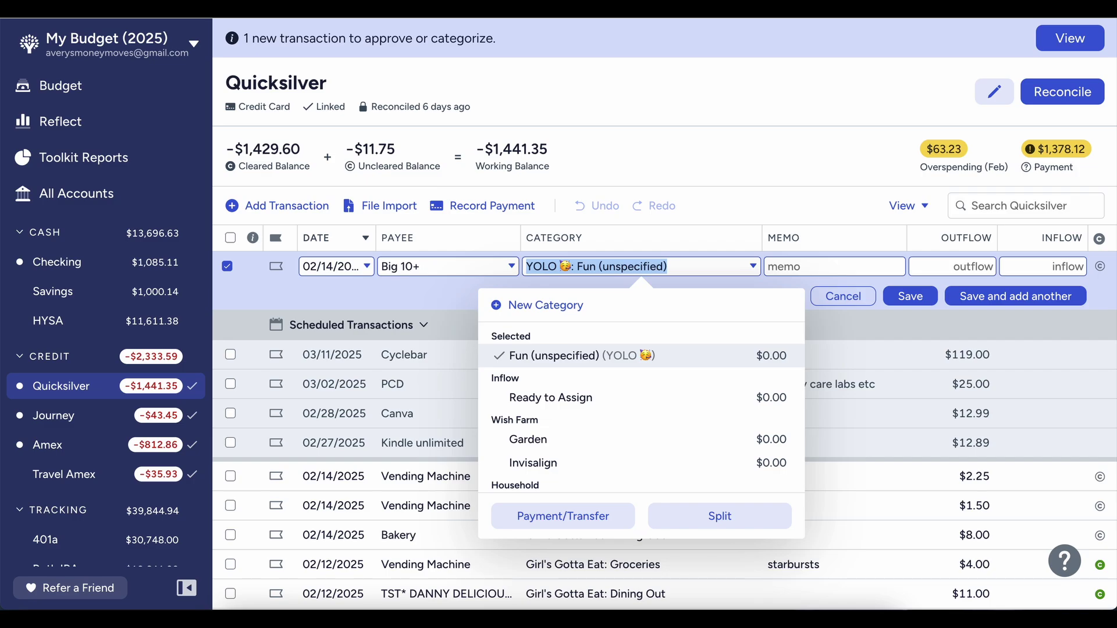
Replace the Big 10+ payee in the new 02/14/2025 transaction with Big Ten Plus.
key(Tab)
key(Tab)
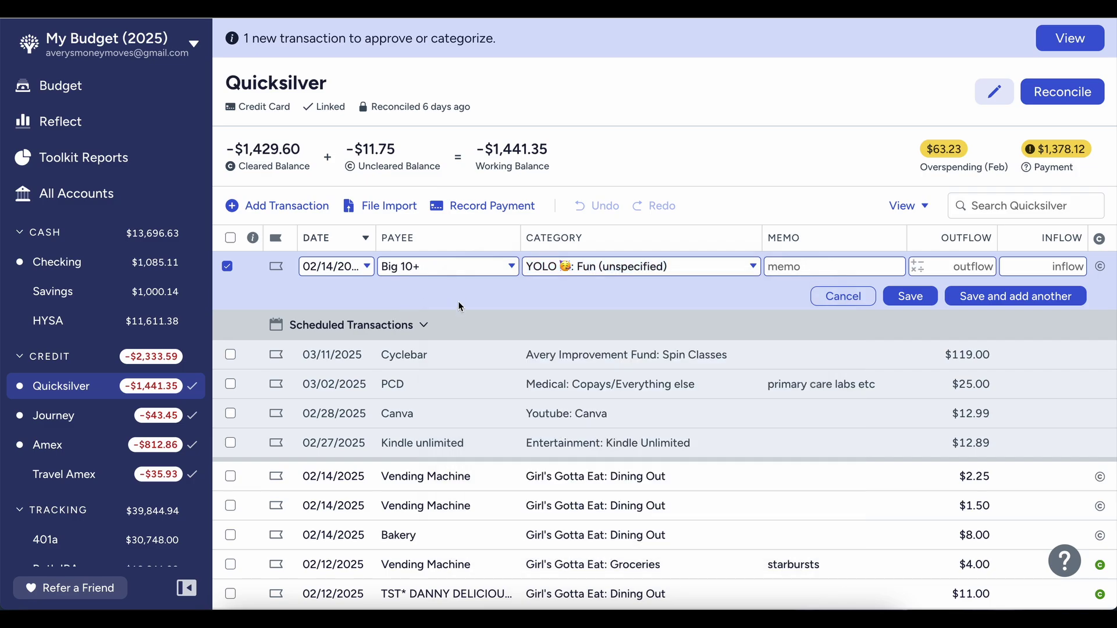
click(457, 265)
text(big ten)
key(Return)
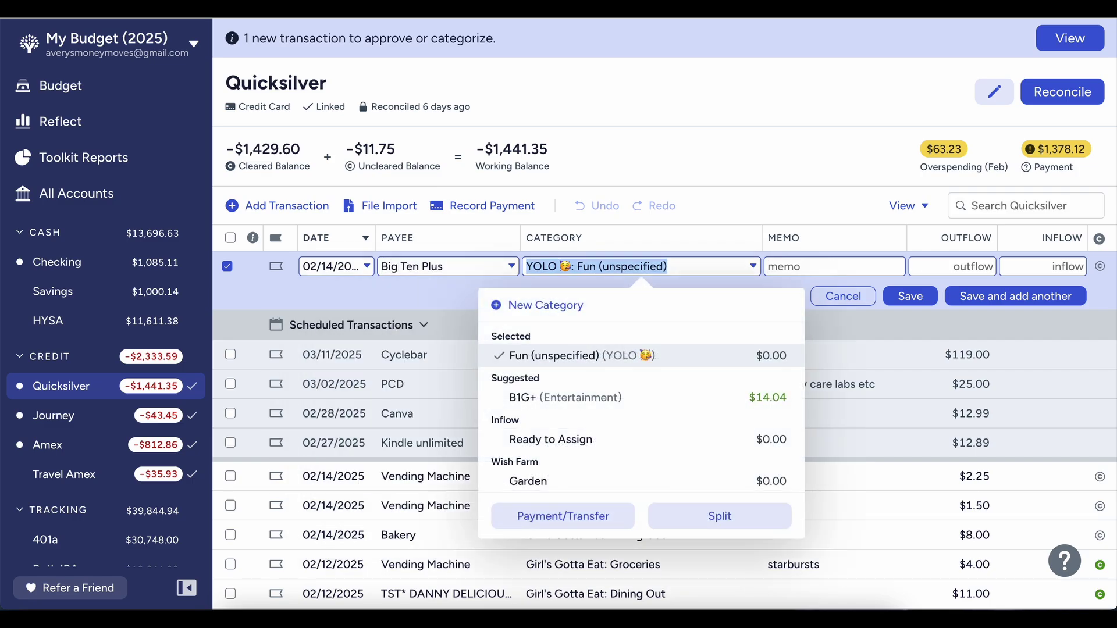
Categorize the new Big Ten Plus transaction as Entertainment: B1G+ and save it with an outflow of $6.90.
text(bi)
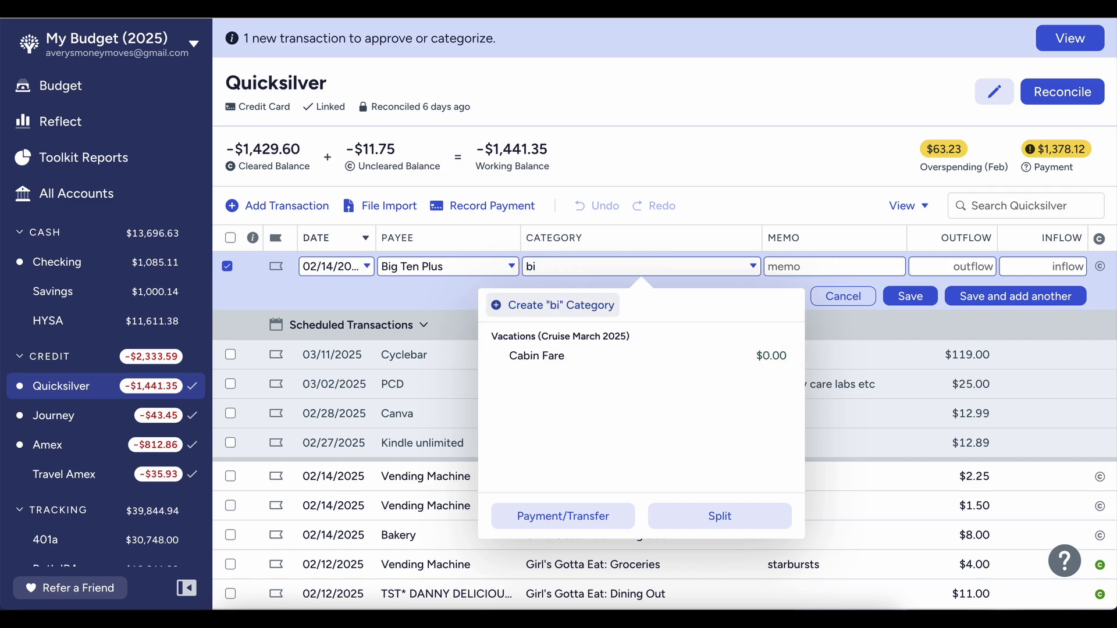
key(BackSpace)
key(BackSpace)
text(b)
key(Tab)
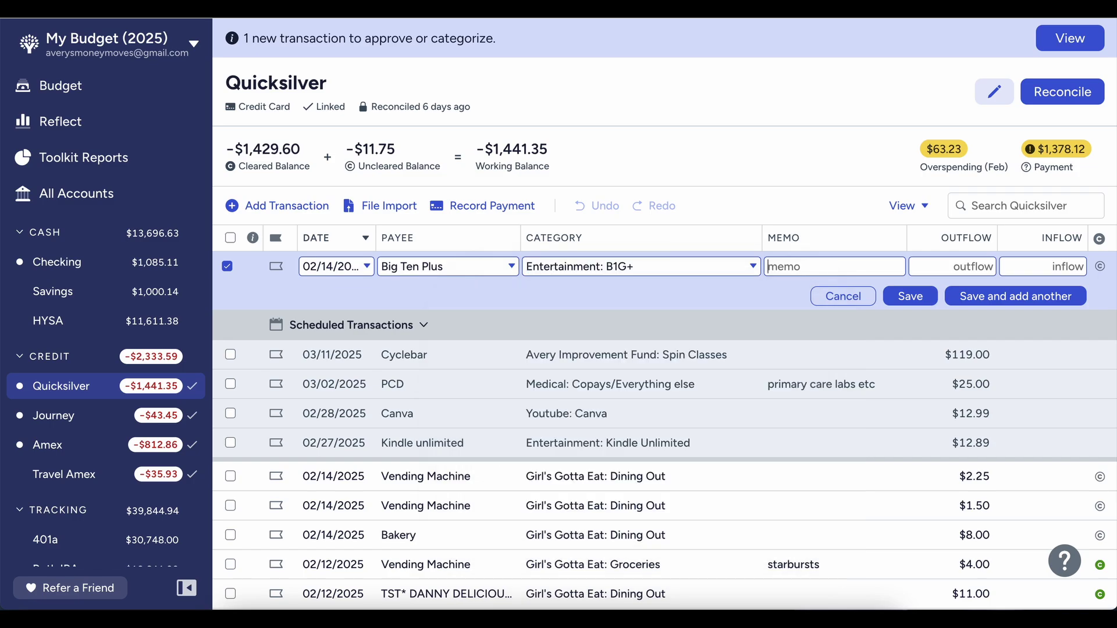
key(Tab)
text(6.9)
key(Return)
click(976, 482)
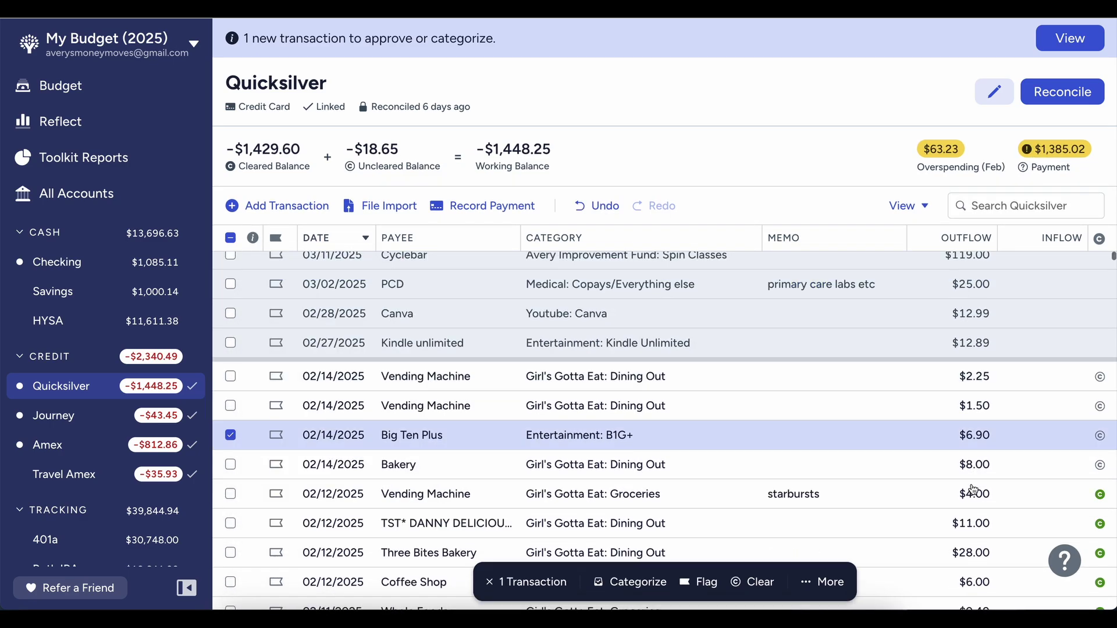
Set the outflow of the 02/14/2025 Big Ten Plus transaction to $6.99.
click(977, 438)
text(6.99)
key(Return)
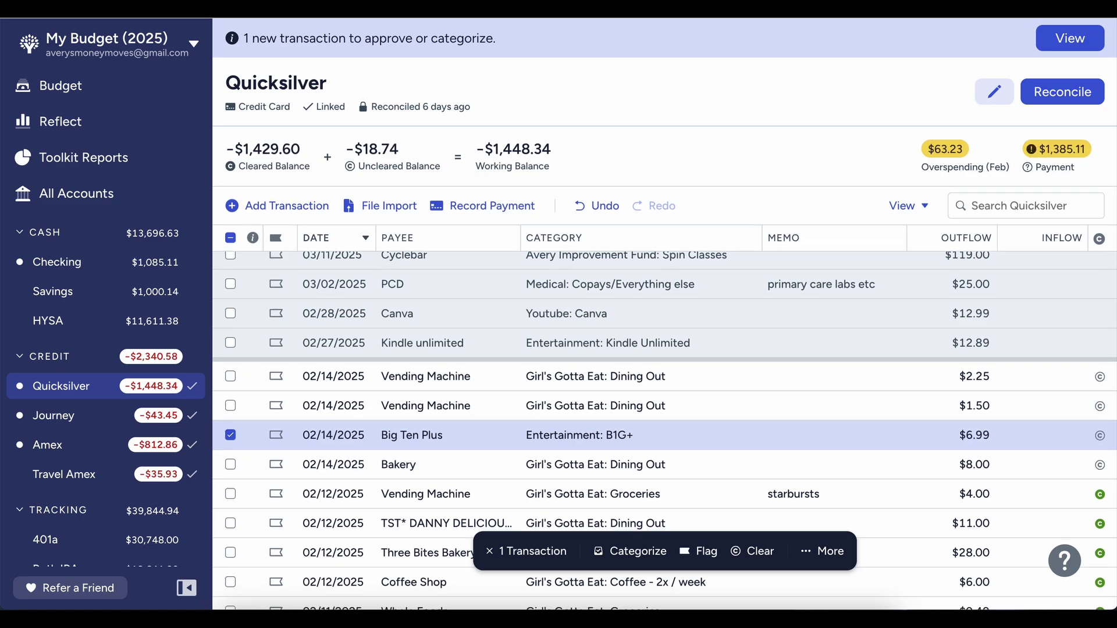
Add a Starbucks transaction dated 02/14/2025, categorized as Girl's Gotta Eat: Coffee - 2x / week, with an outflow of $8.30.
click(294, 207)
key(Tab)
text(starb)
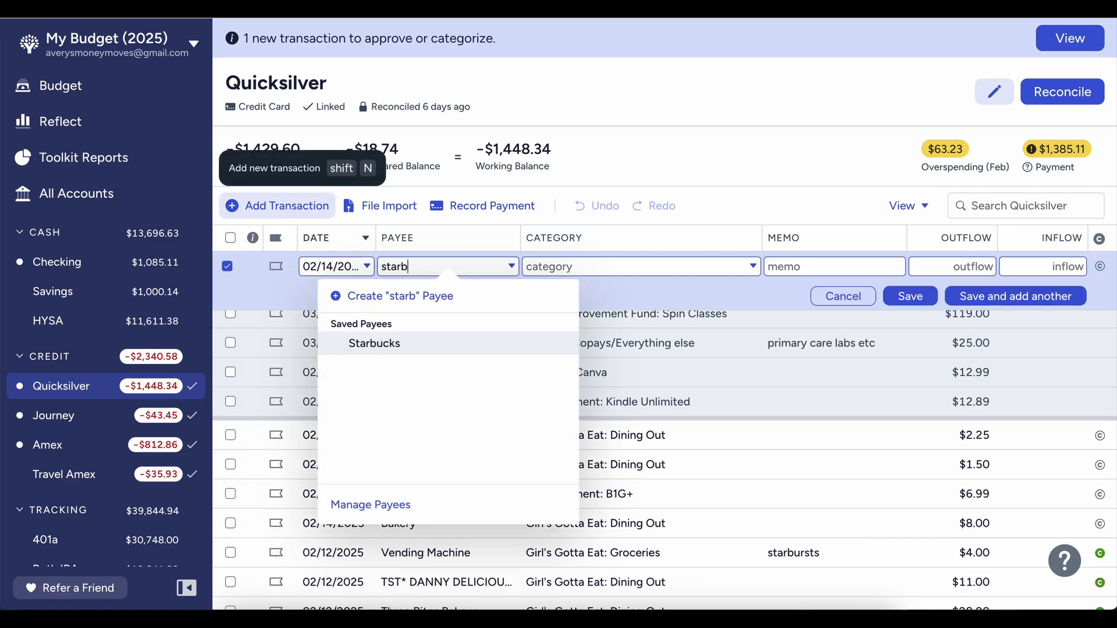
text(uck)
key(Tab)
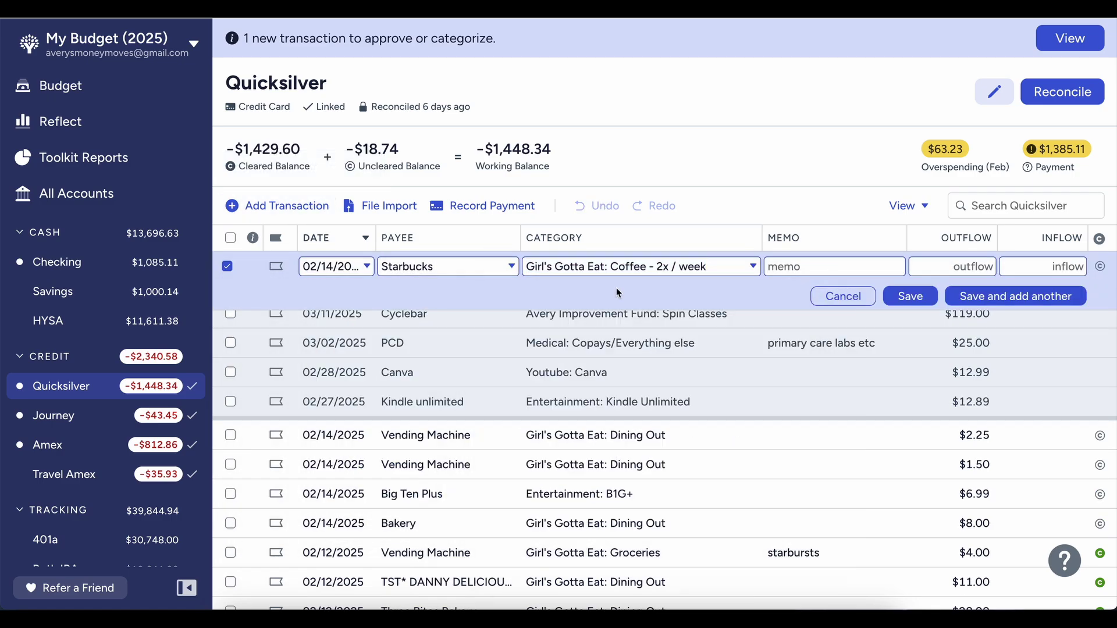
key(Tab)
text(8/)
key(BackSpace)
text(.3)
key(Return)
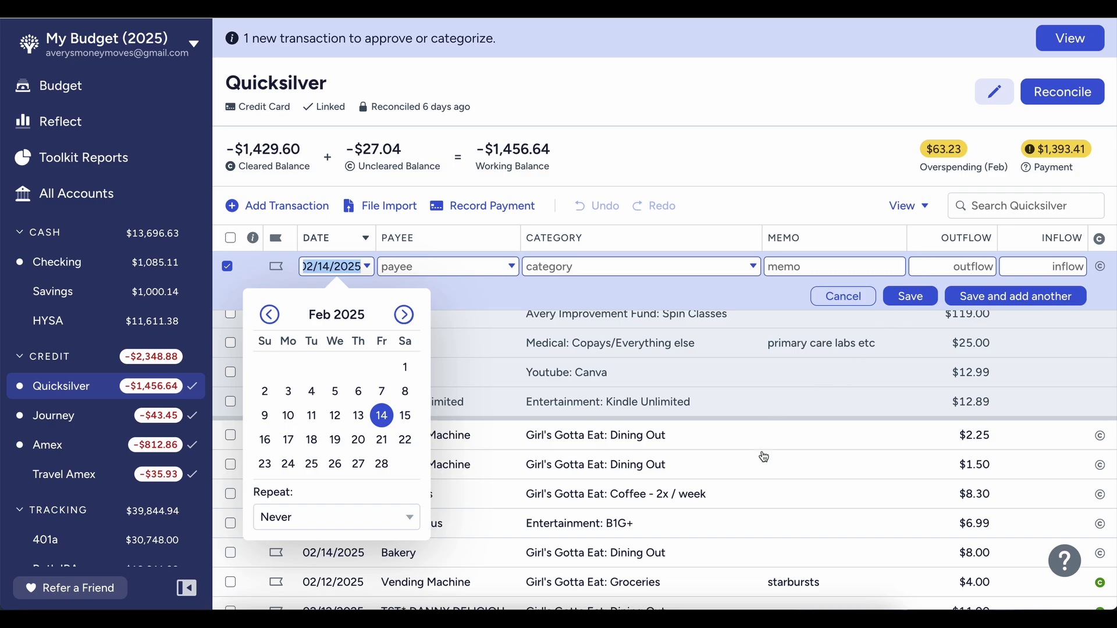
scroll(762, 452, down, 3)
click(618, 436)
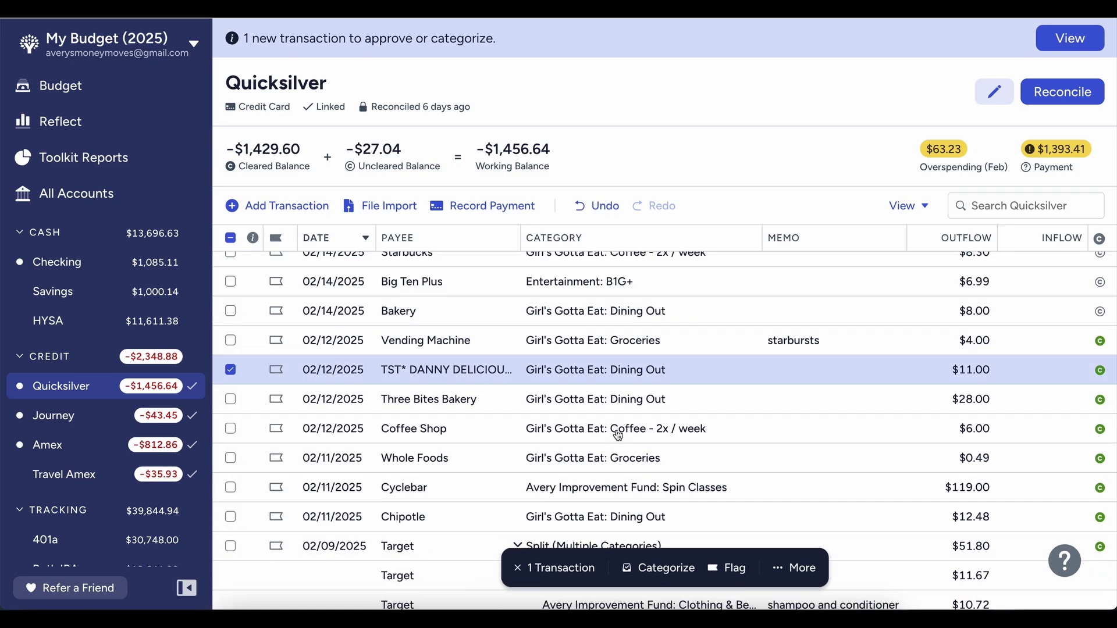
Add a Parking transaction dated 02/14/2025, categorized as Auto & Transportation: Parking, with an outflow of $11.00.
scroll(523, 396, up, 4)
click(308, 207)
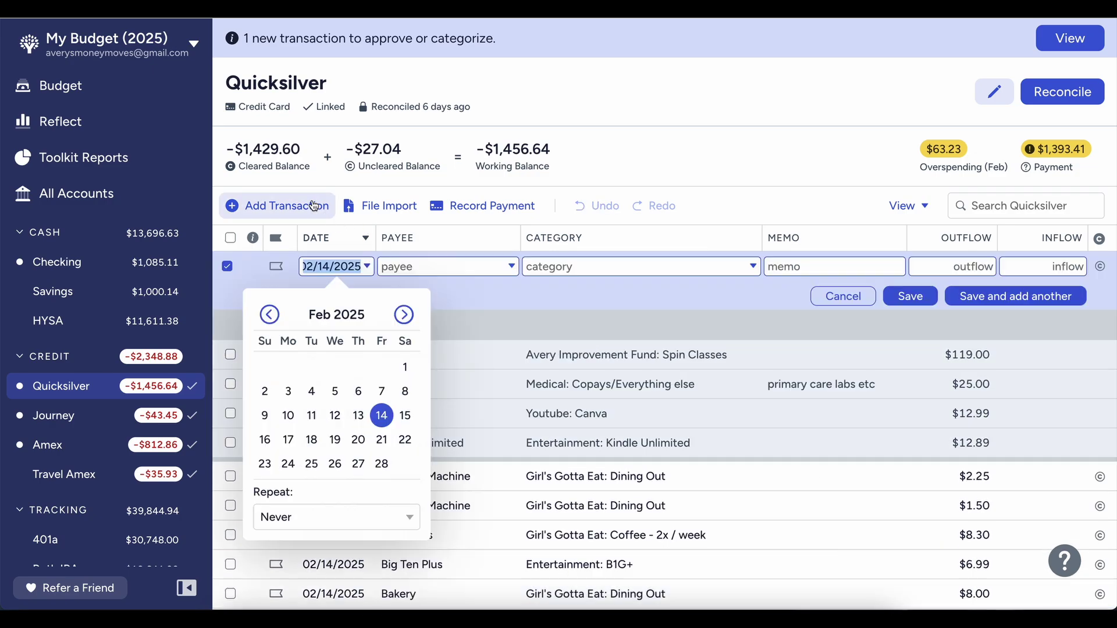
key(Tab)
text(pr)
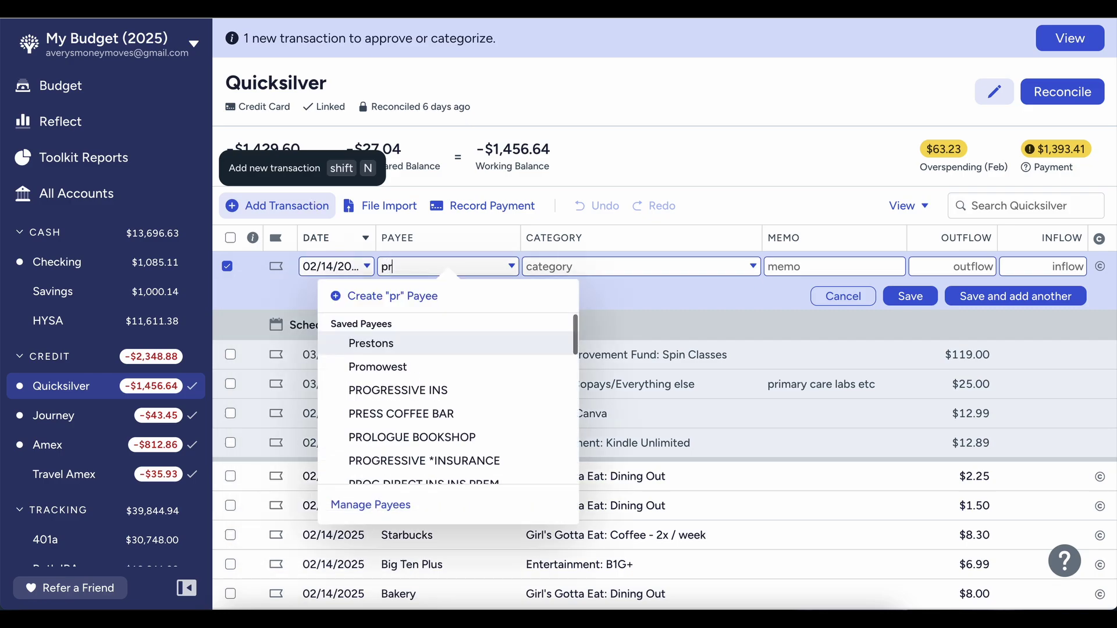
key(BackSpace)
text(ARKING)
key(Tab)
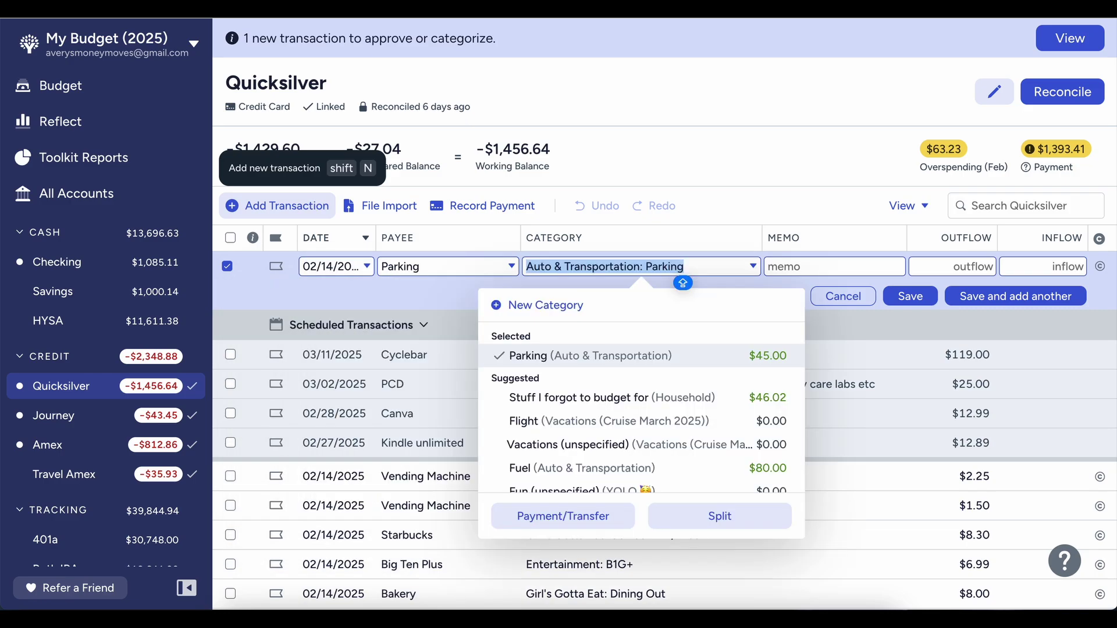
key(Tab)
key(Tab)
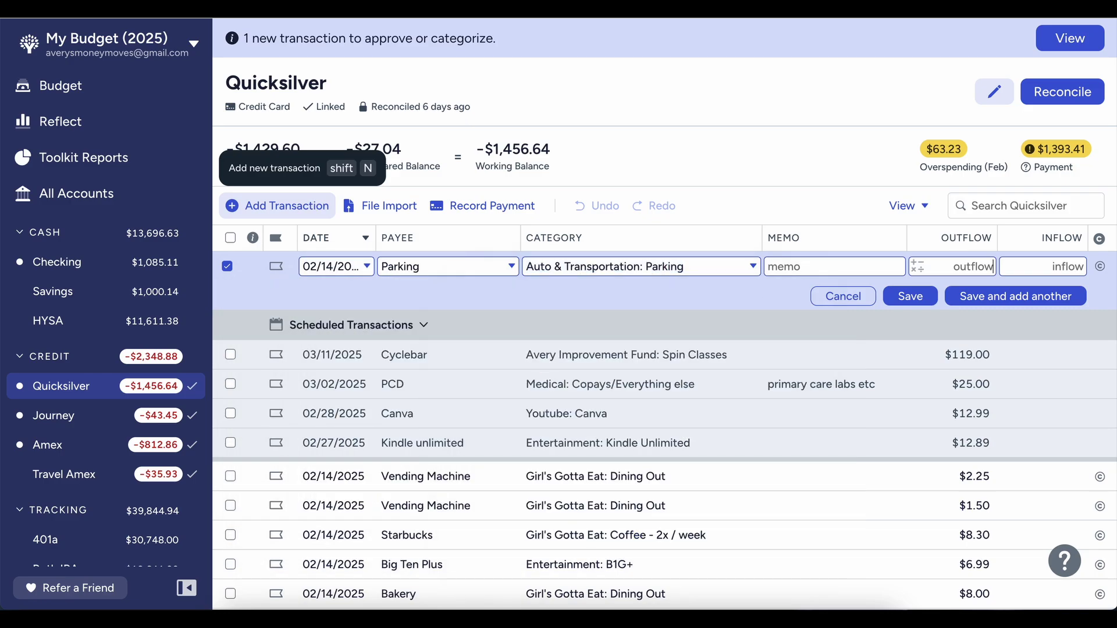
text(11)
key(Tab)
key(Return)
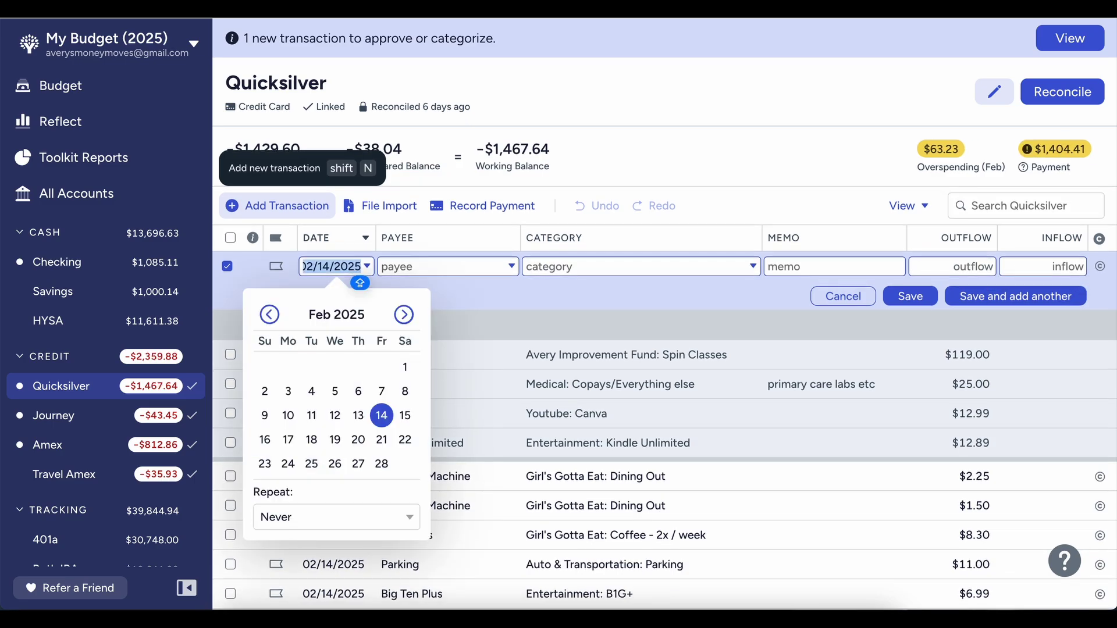
key(Escape)
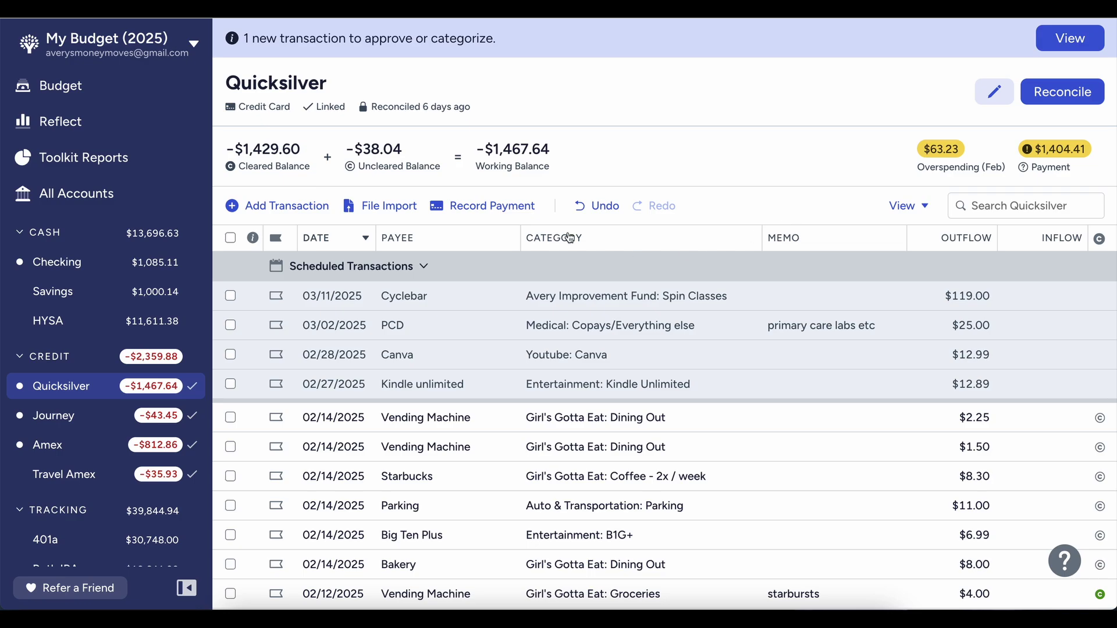
Add a Taco Bell transaction dated 02/14/2025, categorized as Girl's Gotta Eat: Dining Out, with an outflow of $9.37.
click(256, 210)
text(TACO)
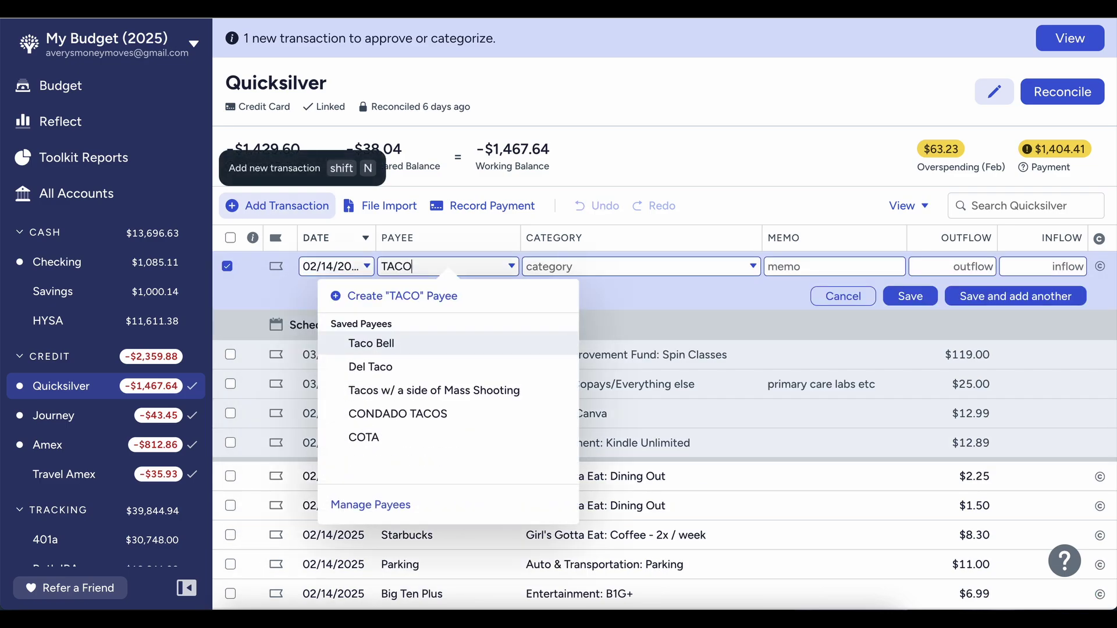
key(Tab)
key(Tab)
key(Tab)
text(9.37)
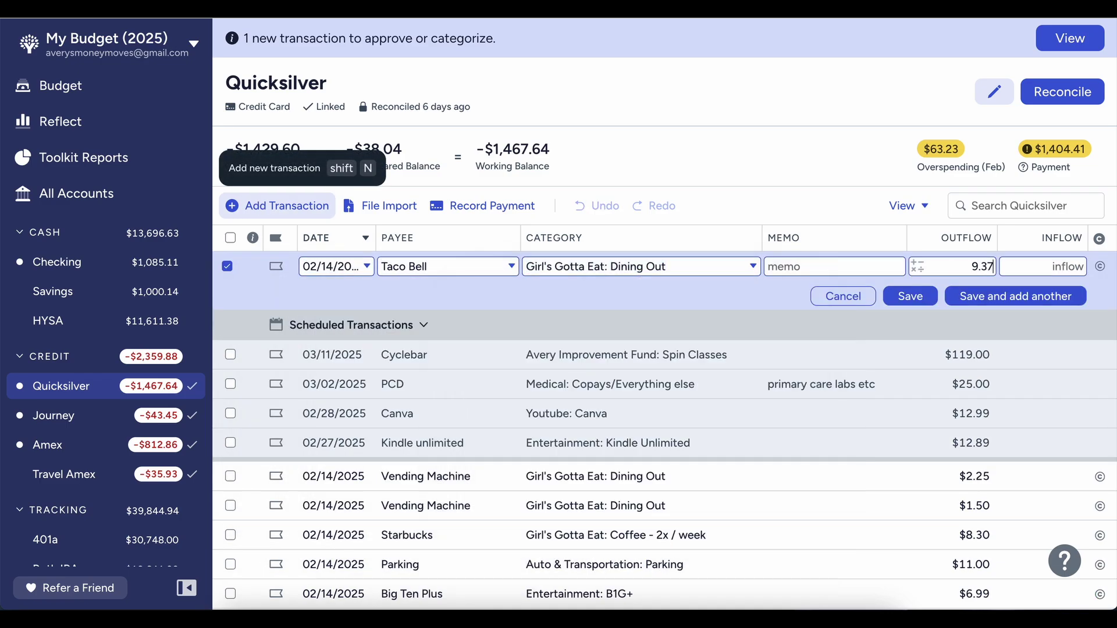
key(Return)
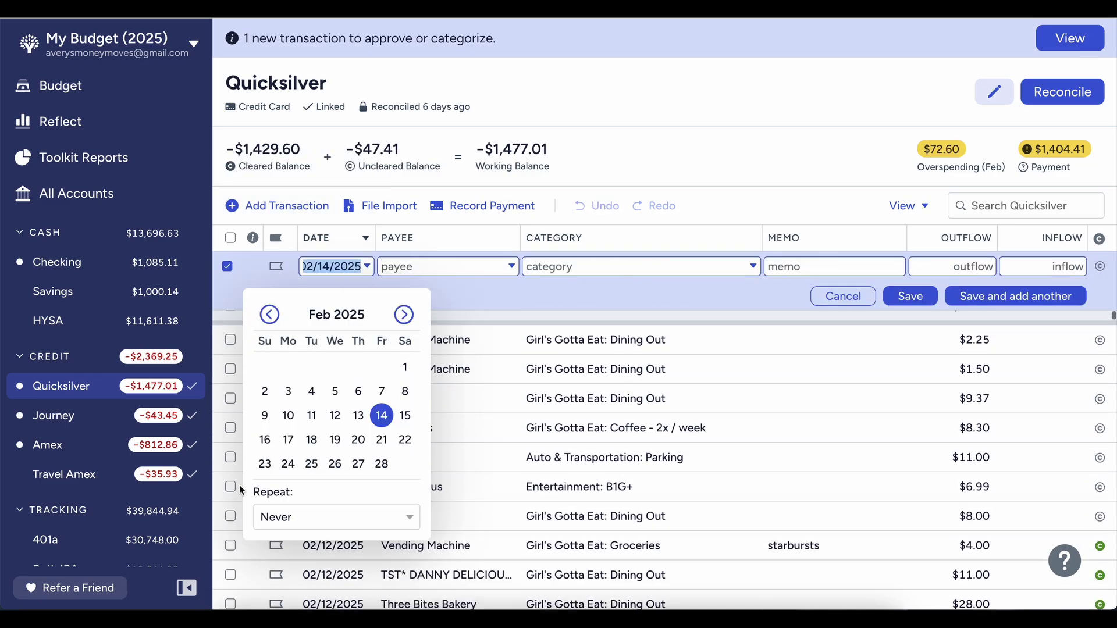
Mark the 02/14/2025 Taco Bell, Starbucks and Parking transactions in Quicksilver as cleared.
click(820, 300)
scroll(822, 304, down, 5)
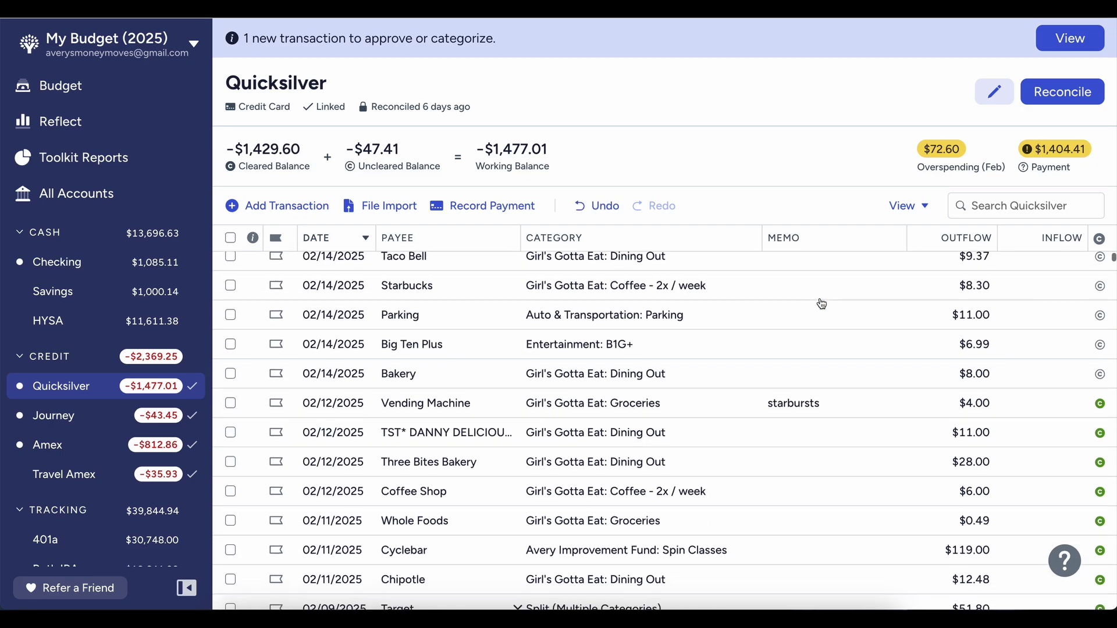
scroll(821, 304, up, 6)
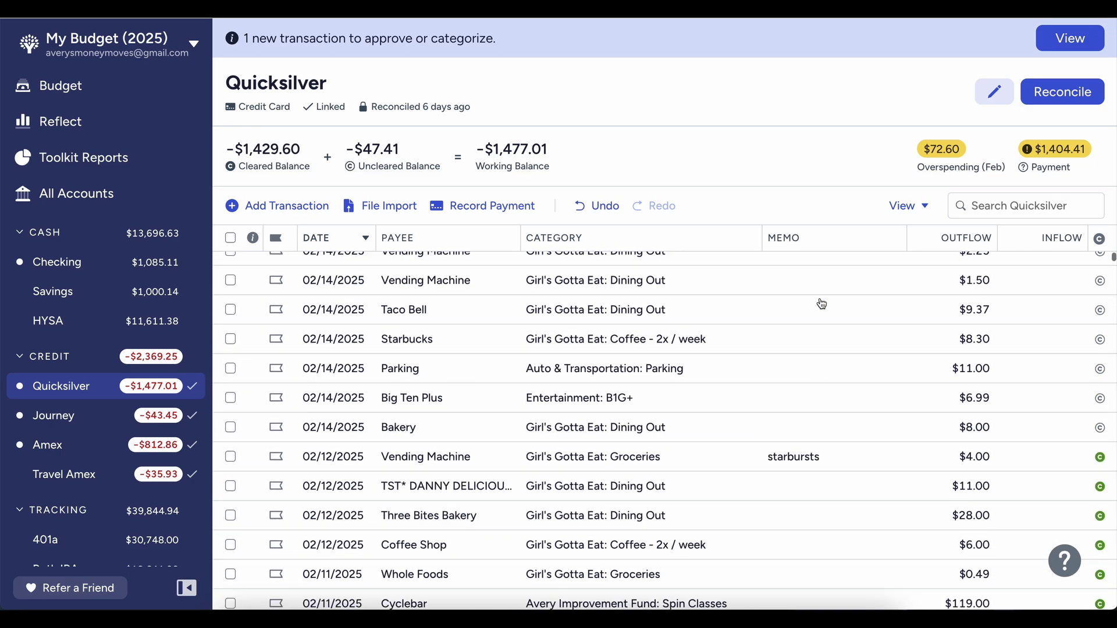
click(1100, 378)
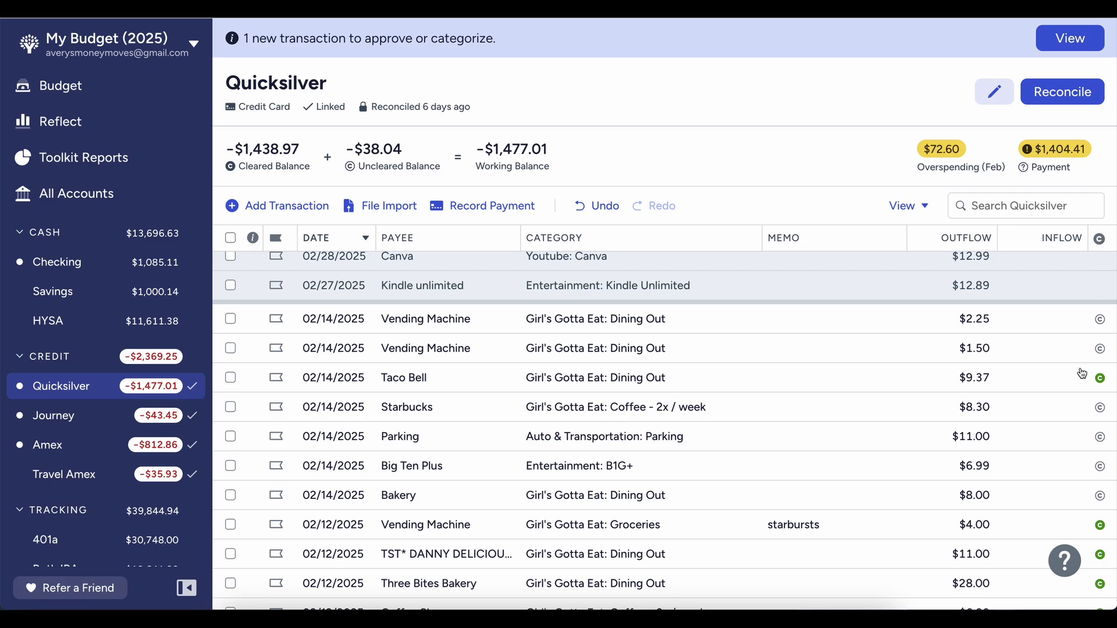
click(1100, 407)
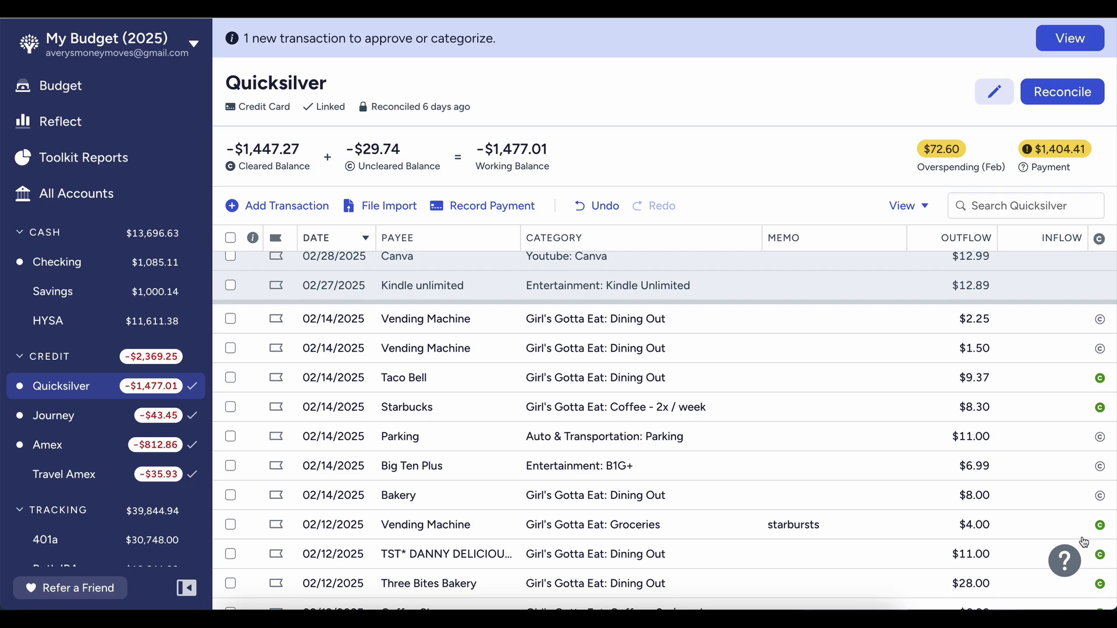
scroll(1084, 543, down, 1)
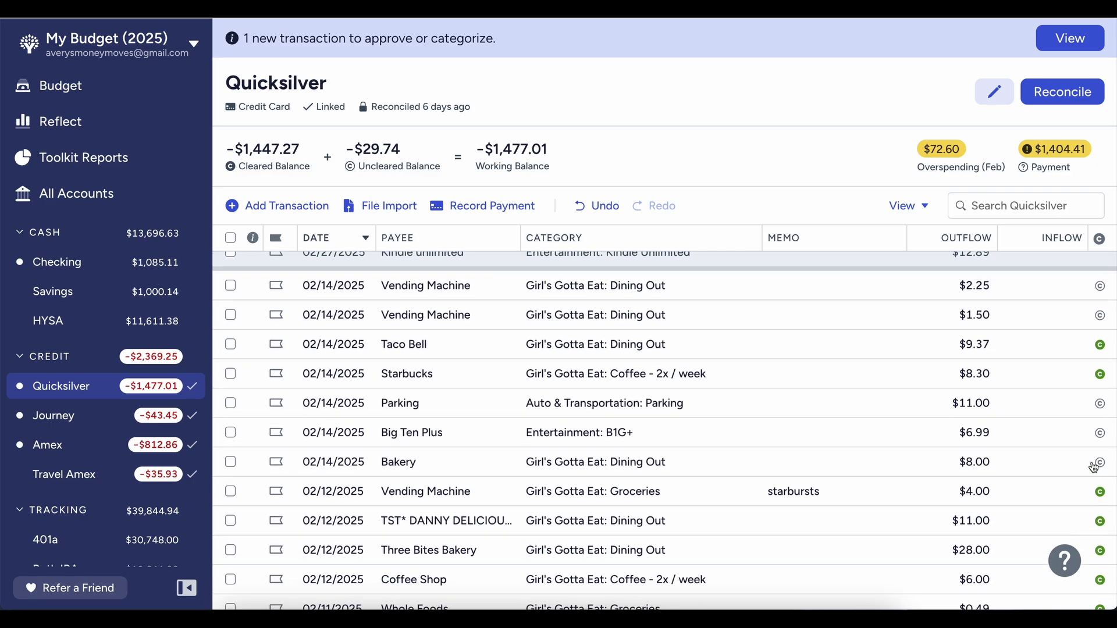
click(1100, 404)
Reconcile the Quicksilver account by confirming that its cleared balance matches the current balance.
click(1057, 102)
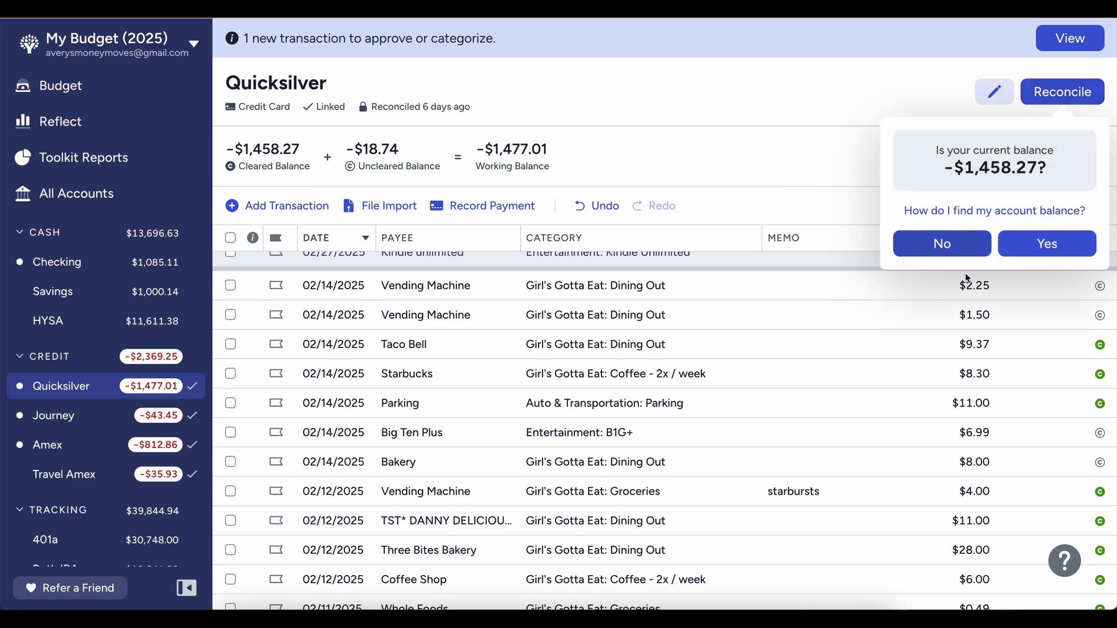
click(1029, 241)
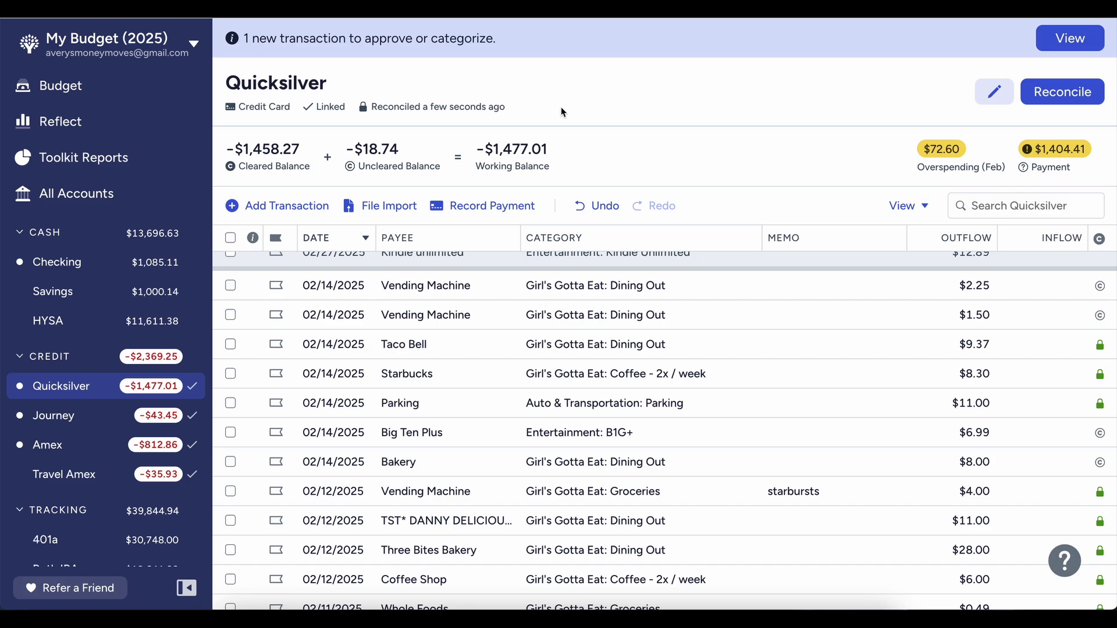
scroll(358, 273, up, 3)
scroll(358, 274, down, 1)
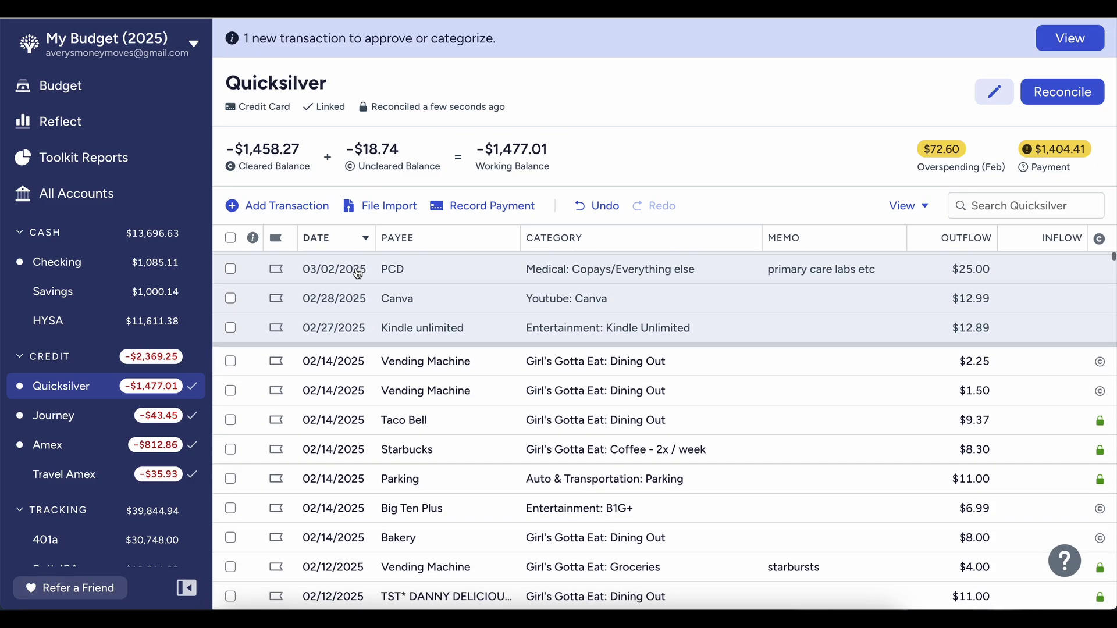
scroll(358, 274, down, 3)
scroll(357, 273, up, 1)
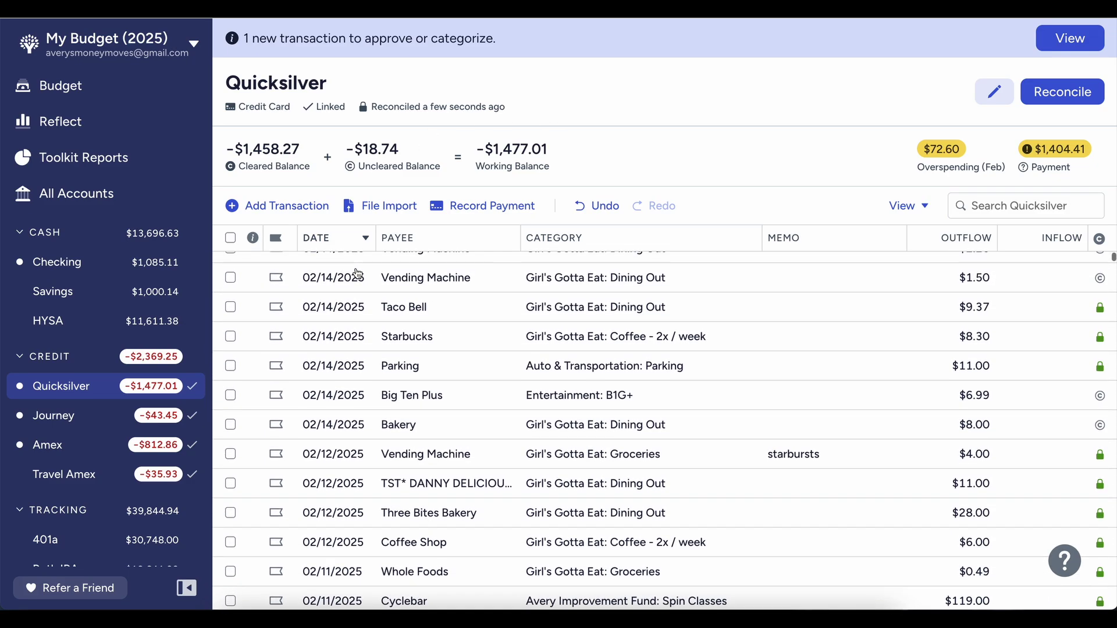
Delete the uncategorized 02/13/2025 Spotify transaction from the Journey account.
click(72, 419)
click(231, 483)
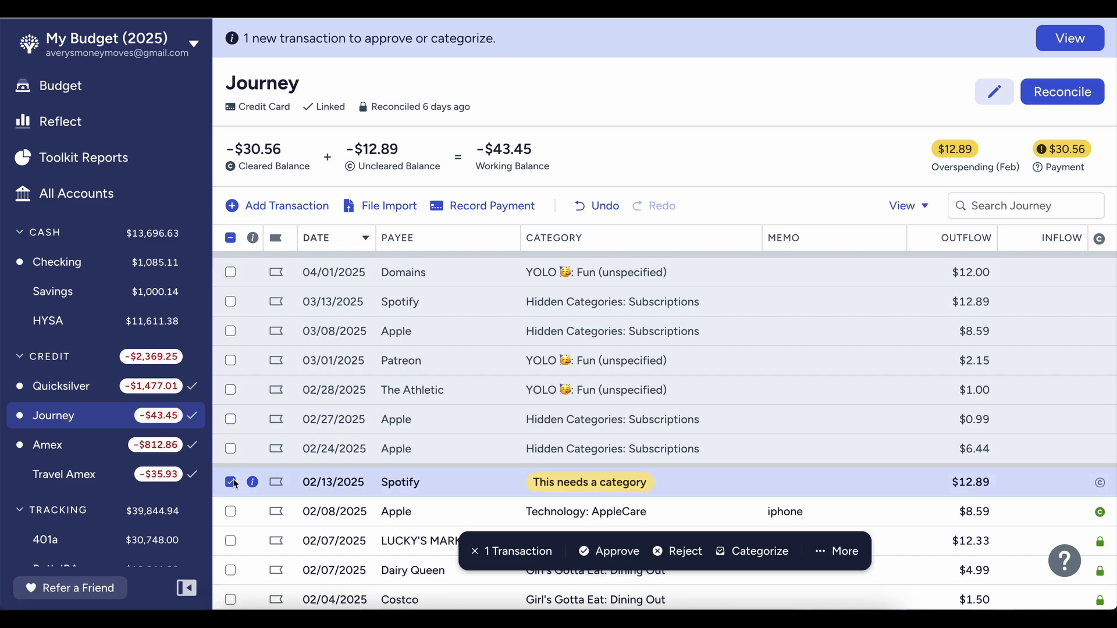
click(838, 552)
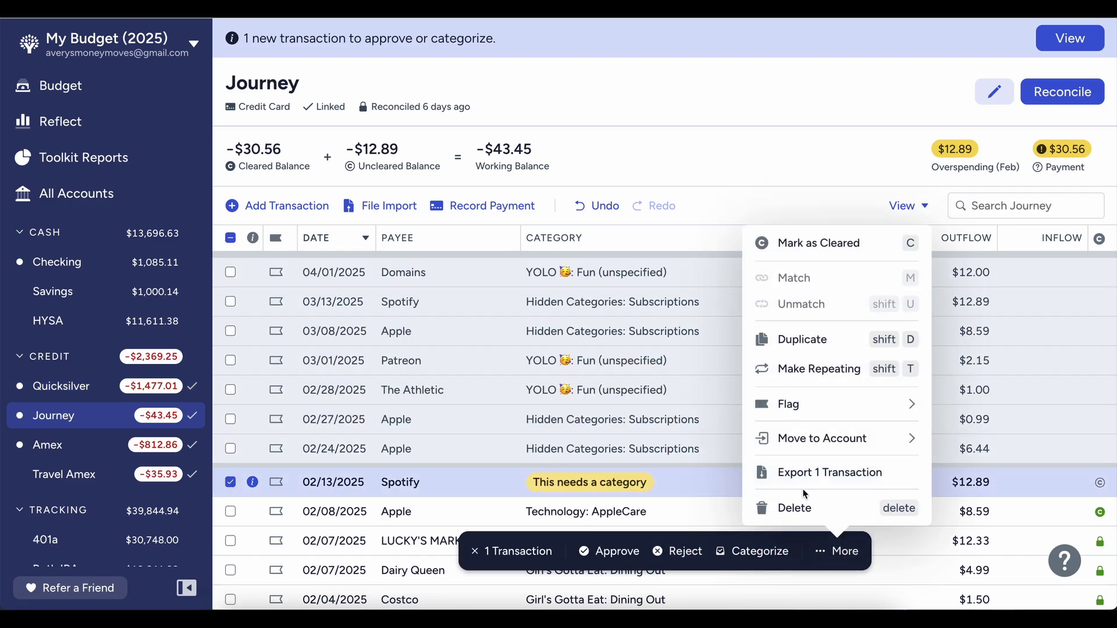
click(794, 507)
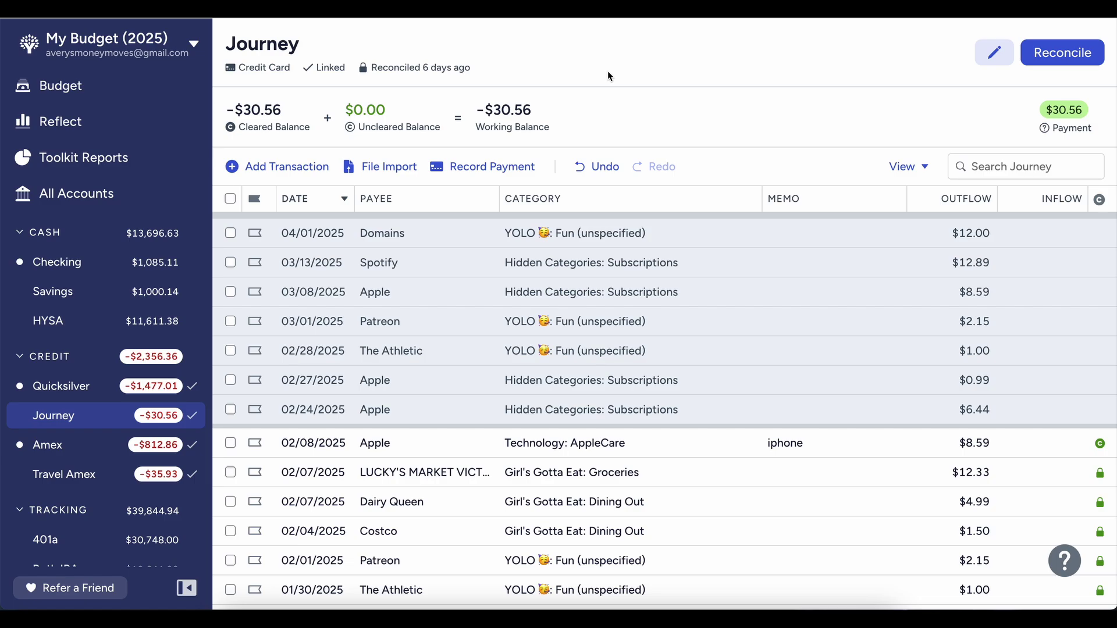
Add a Parking transaction to Journey dated 02/14/2025, categorized as Auto & Transportation: Parking, with an outflow of $5.00.
scroll(598, 270, up, 1)
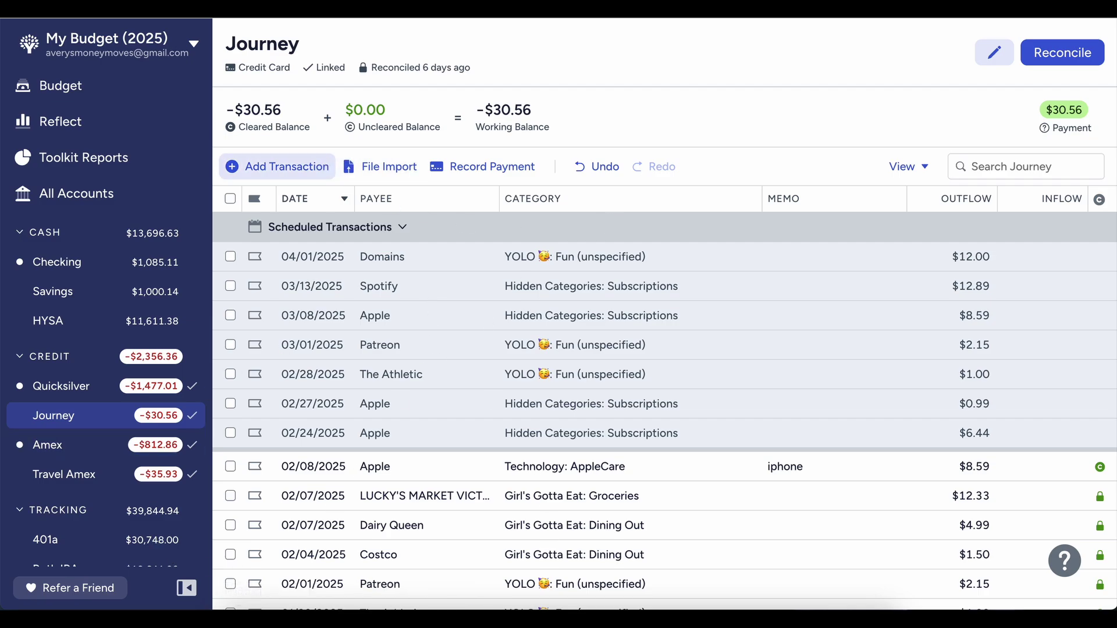
click(274, 166)
text(PARKING)
key(Return)
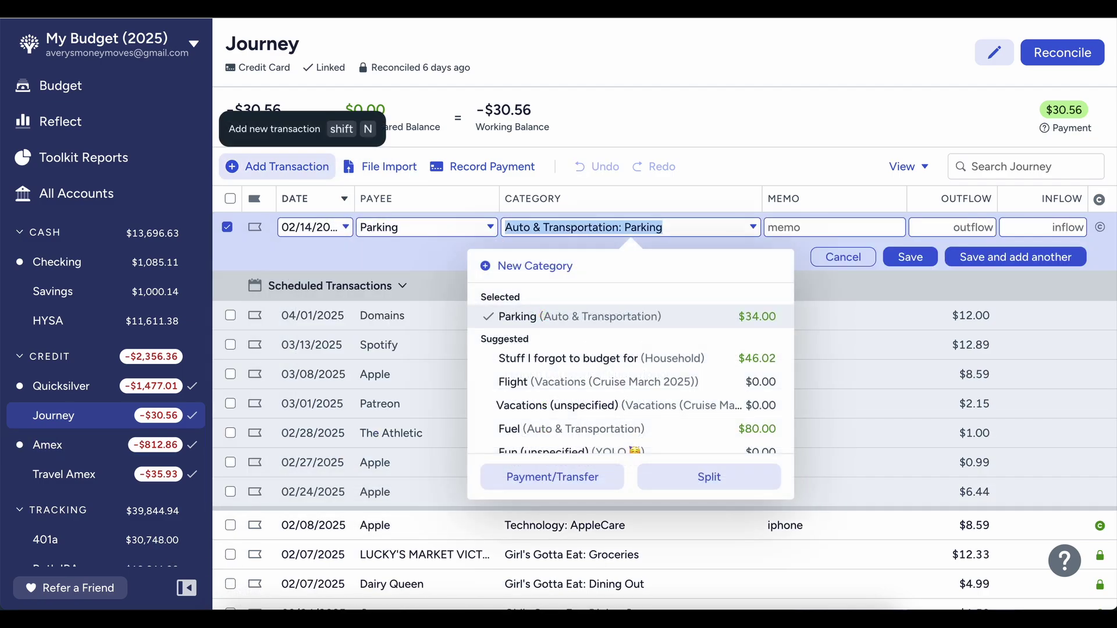
key(Tab)
key(Tab)
text(5)
key(Return)
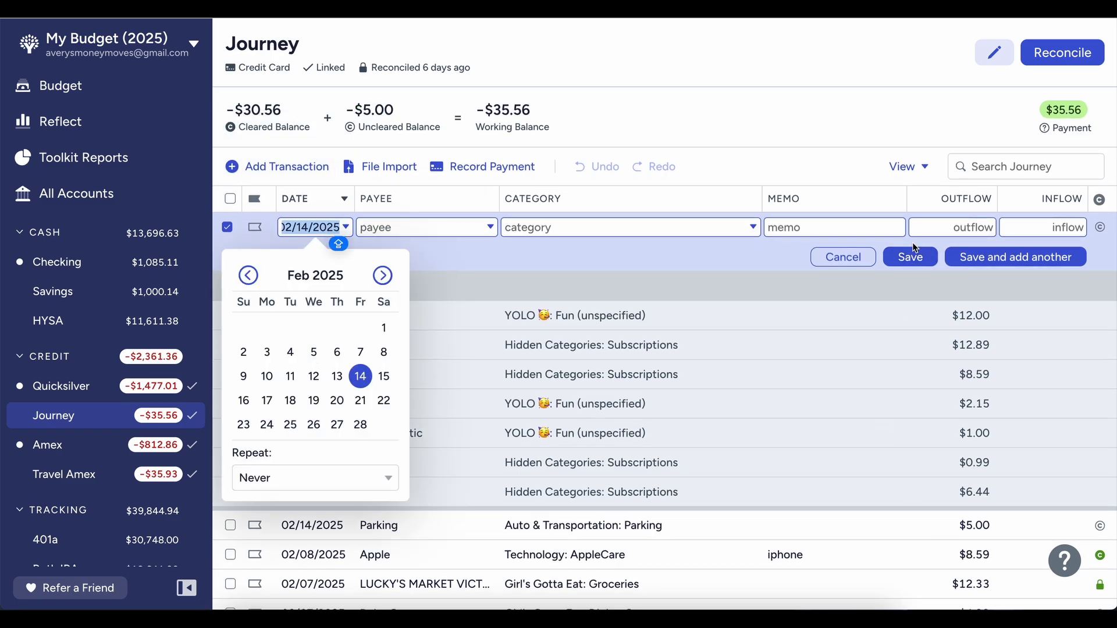
click(838, 263)
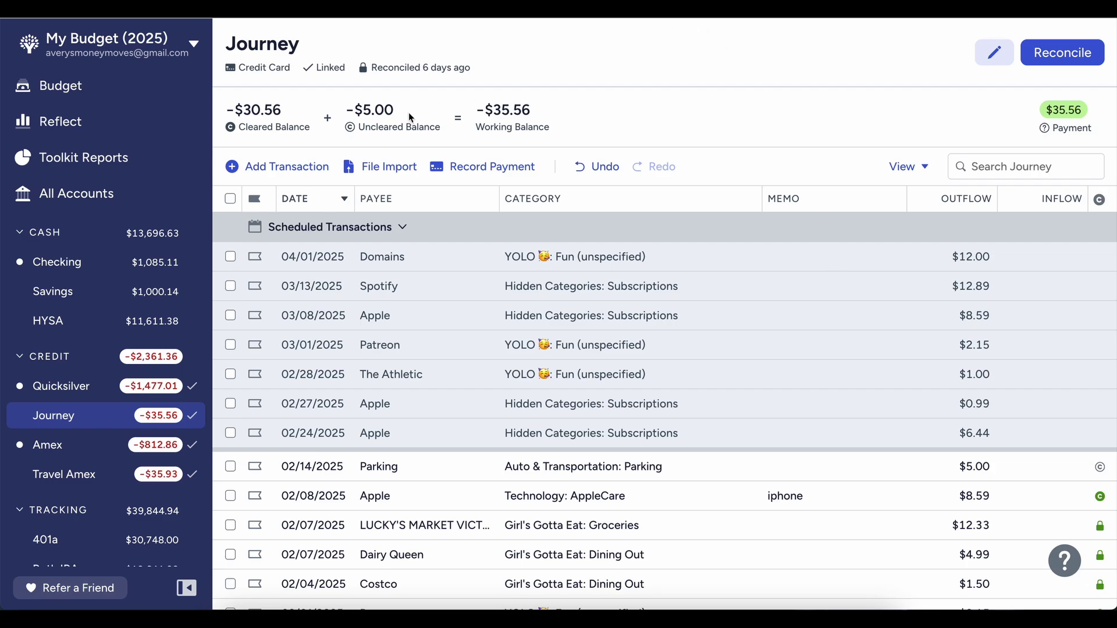
Add a Bakery transaction to Journey dated 02/14/2025, categorized as Girl's Gotta Eat: Dining Out, with an outflow of $15.00.
click(288, 168)
key(Tab)
text(BAK)
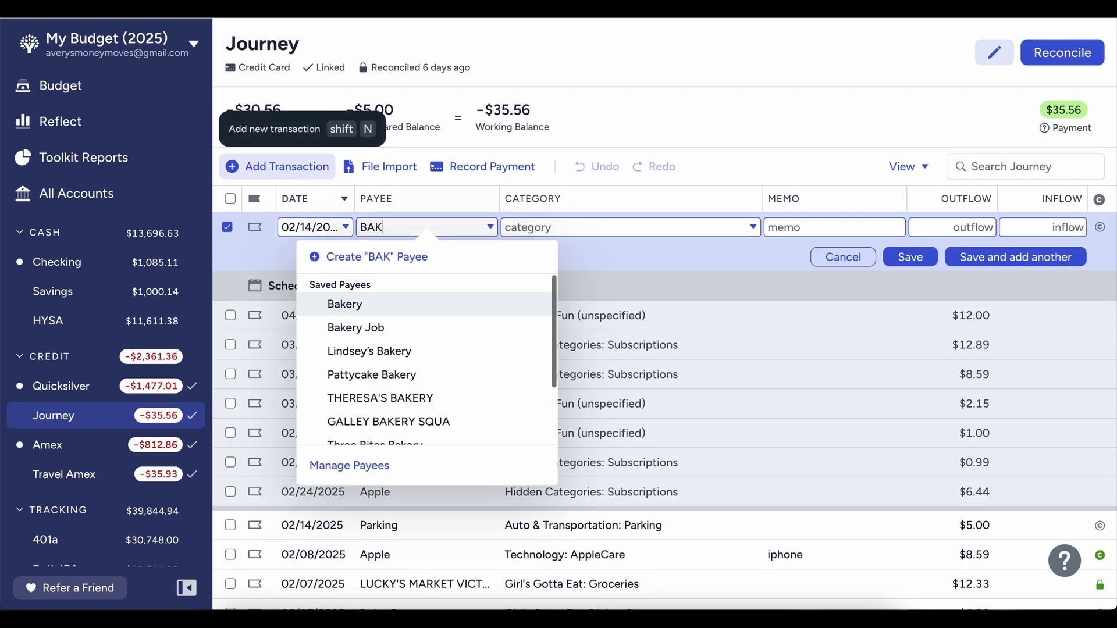
key(Tab)
key(Tab)
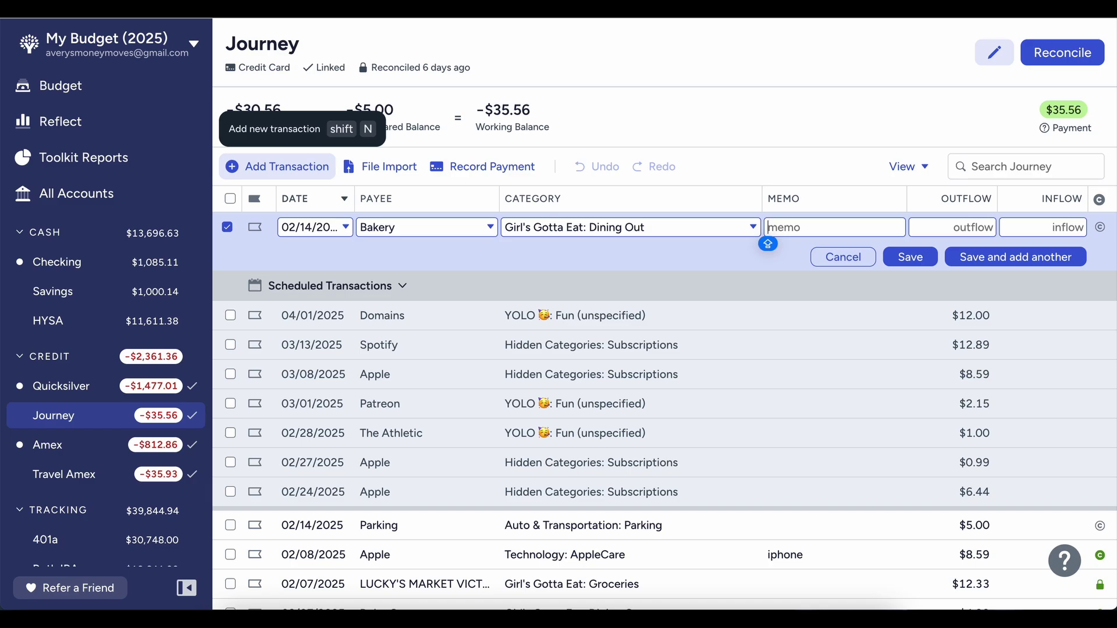
key(Tab)
text(15)
key(Return)
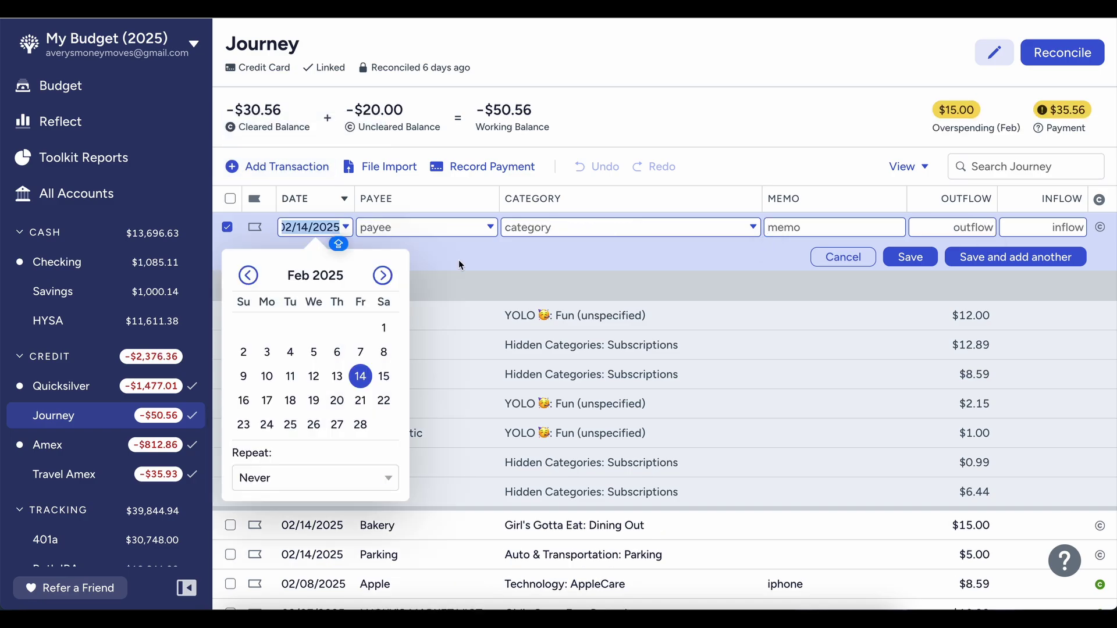
click(853, 260)
Reconcile the Journey account by confirming that its cleared balance matches the current balance.
scroll(693, 417, down, 3)
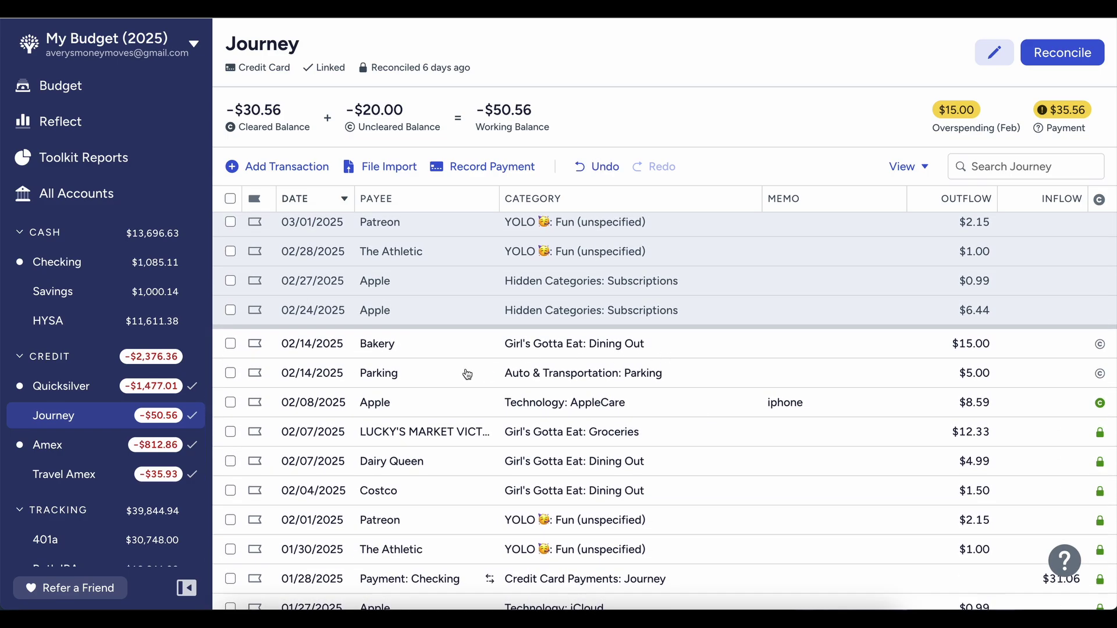
click(1035, 55)
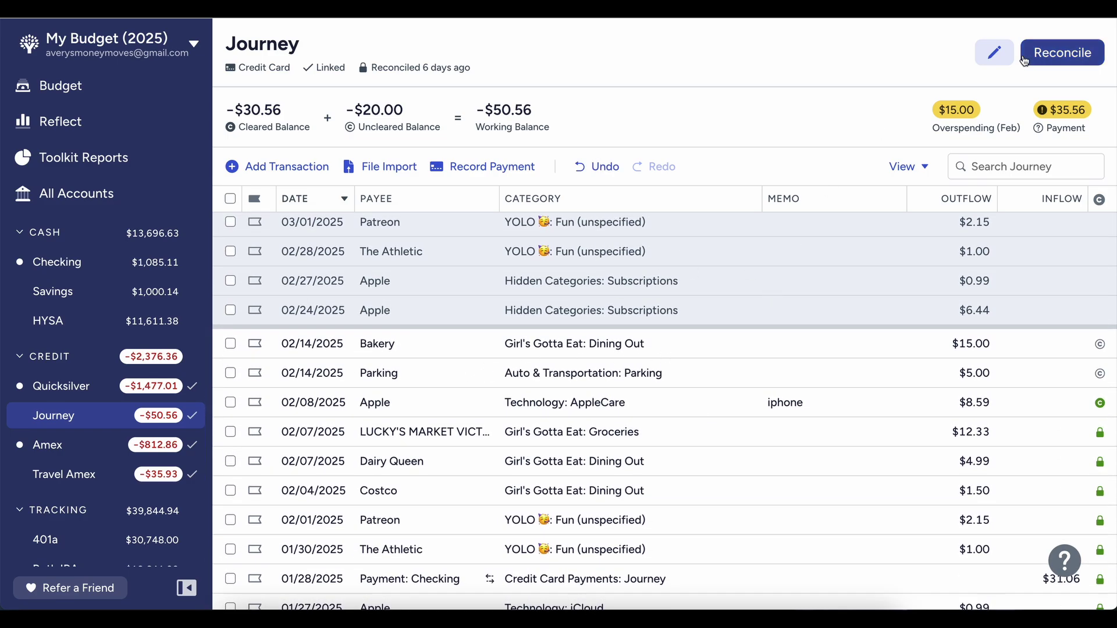
click(989, 387)
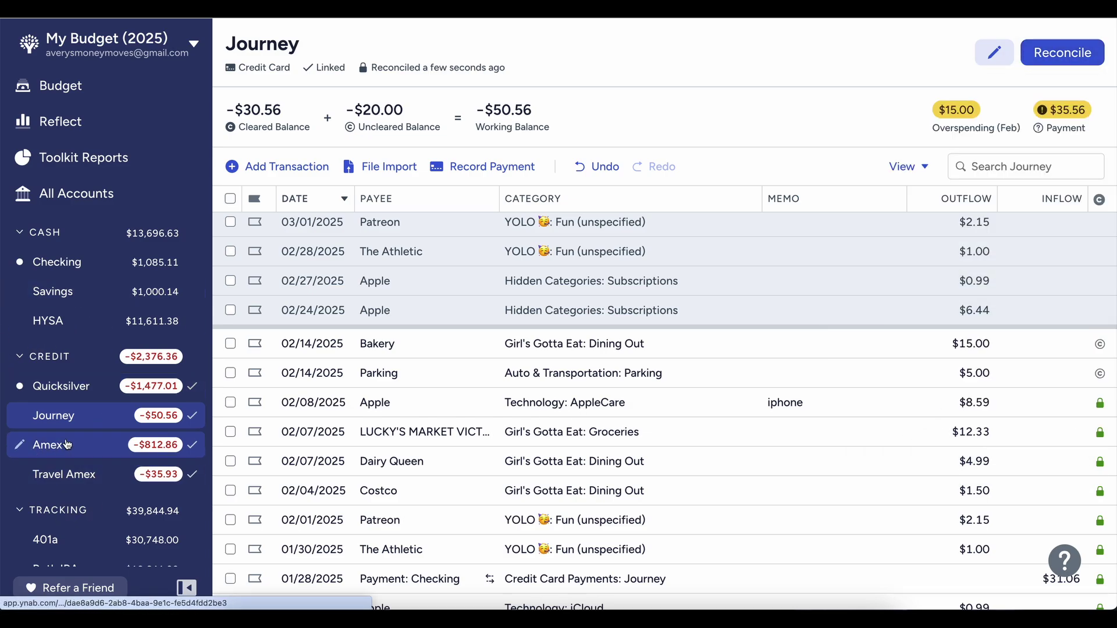
Approve the imported 02/13/2025 Therapist transaction in the Amex account.
click(48, 445)
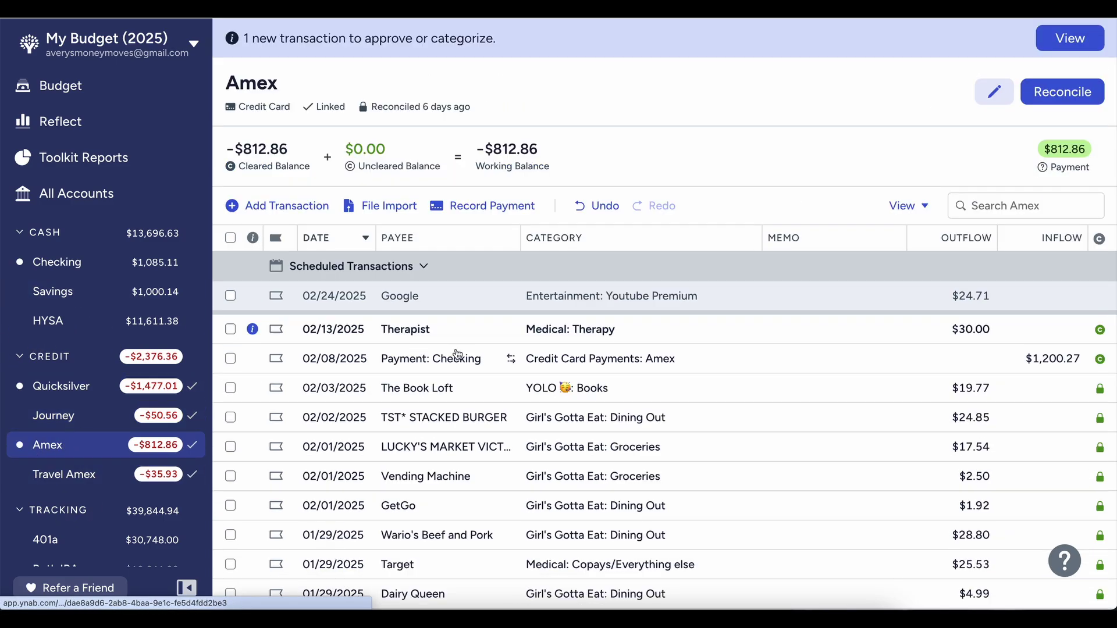
click(251, 335)
click(247, 376)
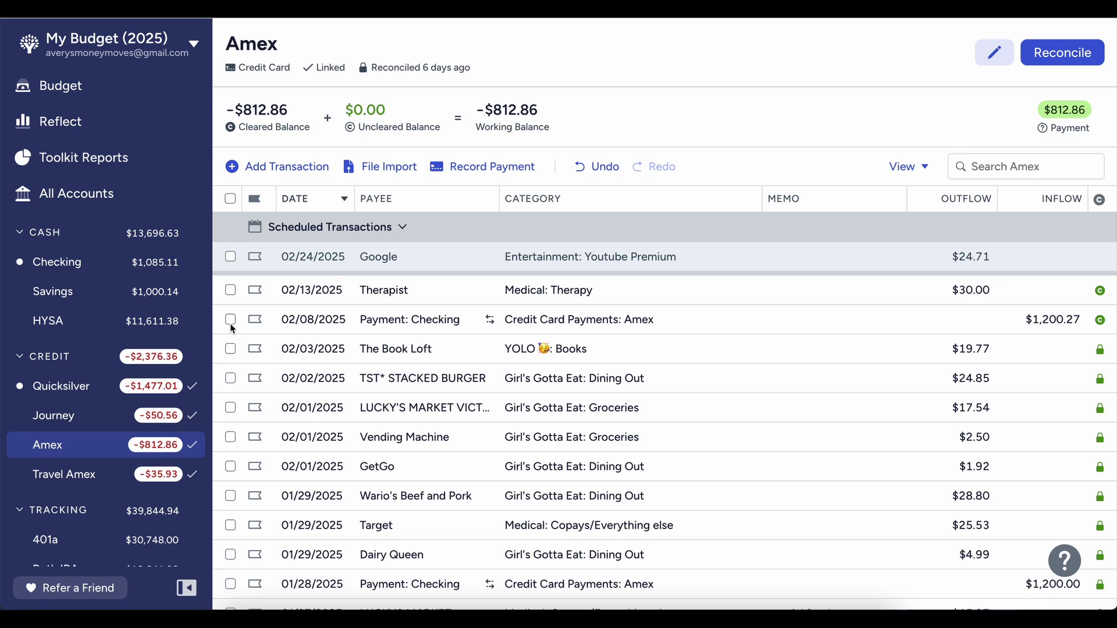
Approve the matched 02/07/2025 GetGo transaction in the Quicksilver account.
click(93, 386)
scroll(305, 320, down, 4)
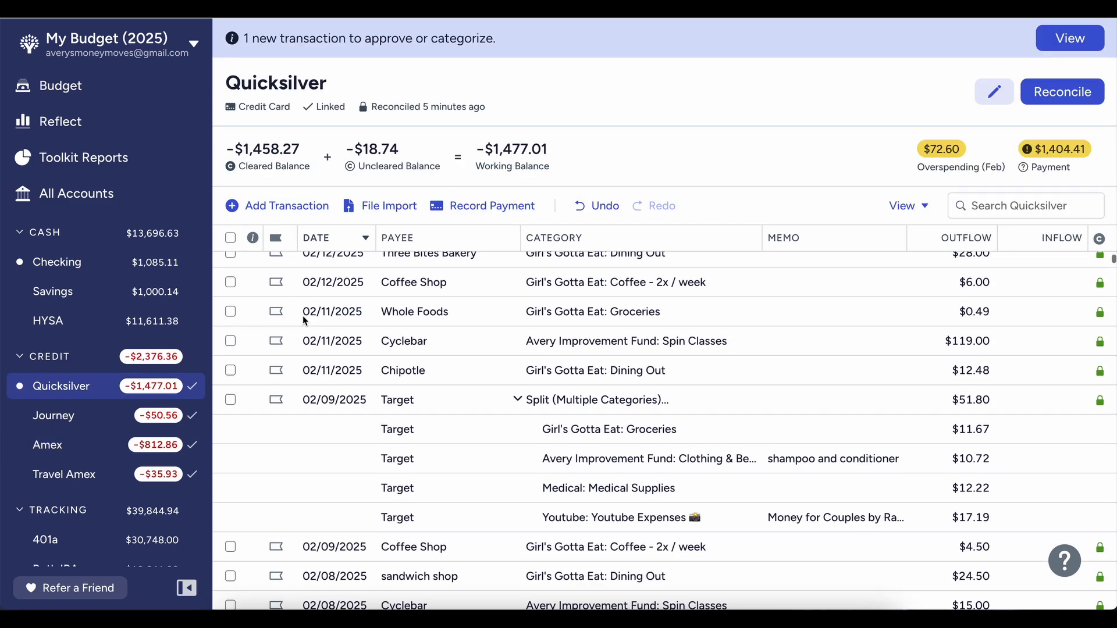
scroll(302, 316, down, 5)
click(253, 474)
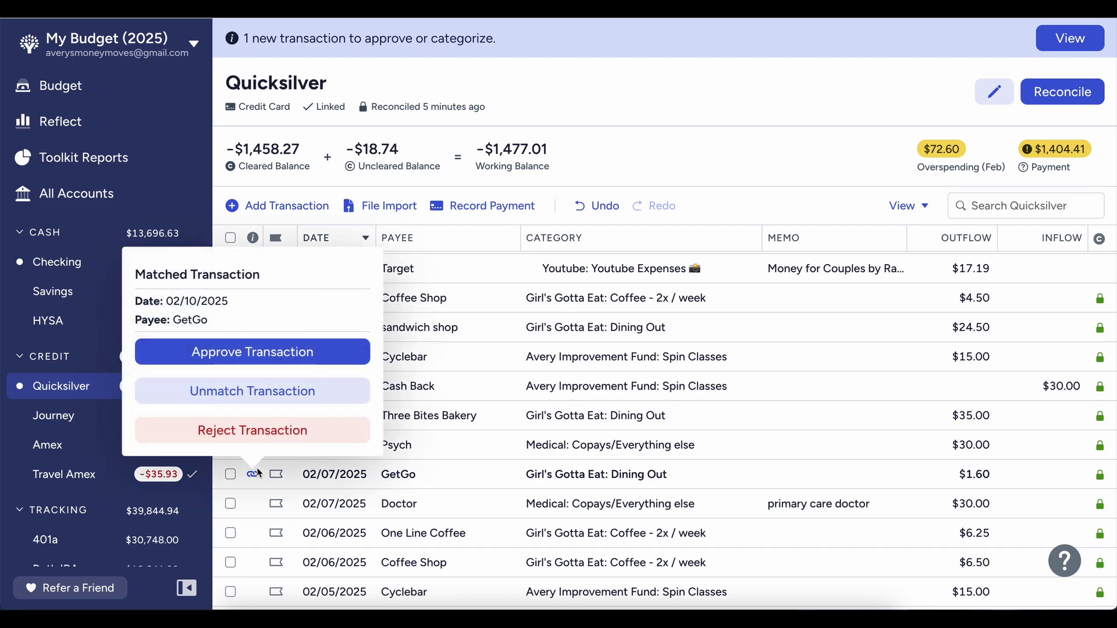
click(250, 351)
Review the transactions and balances of the Amex and Travel Amex accounts.
click(121, 445)
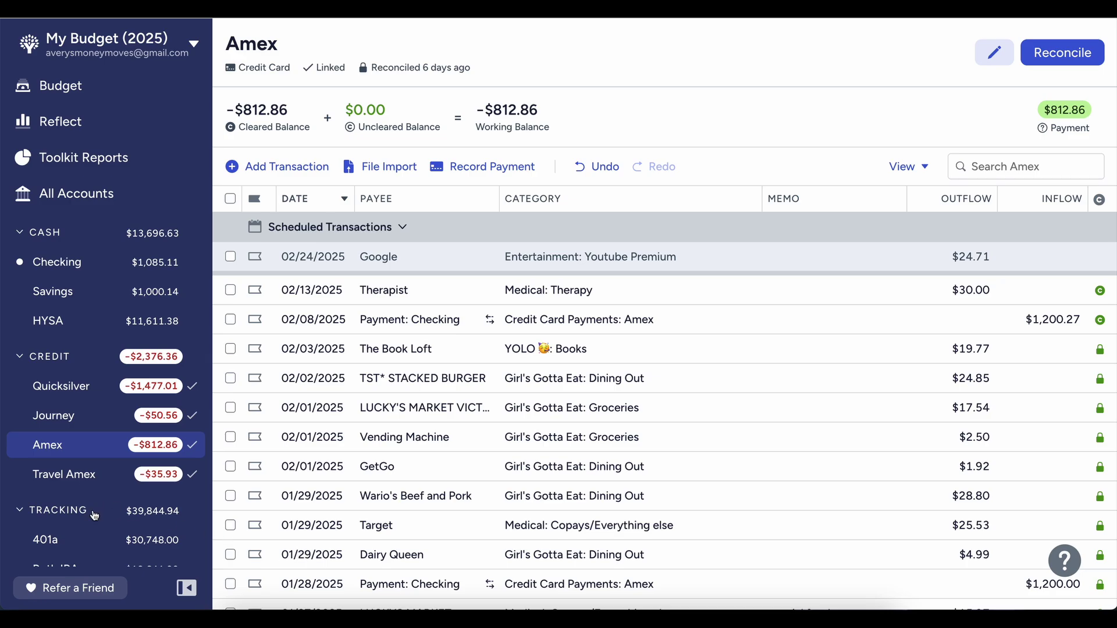
click(75, 482)
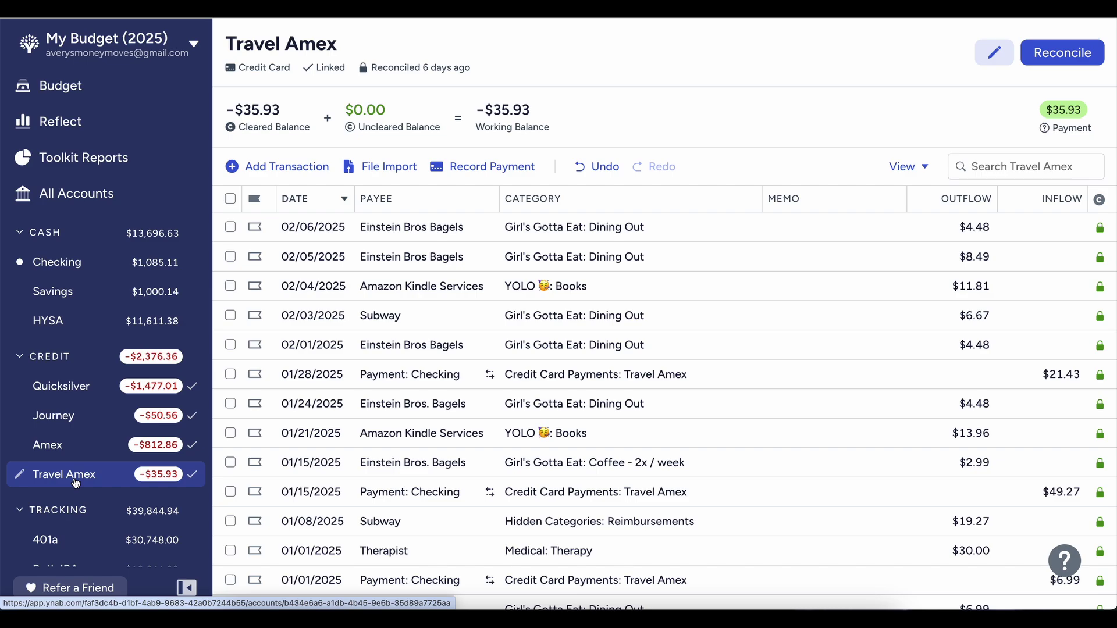
In Checking, mark the 02/11/2025 Fidelity Roth IRA transaction and the 02/08/2025 Amex payment as cleared.
click(47, 262)
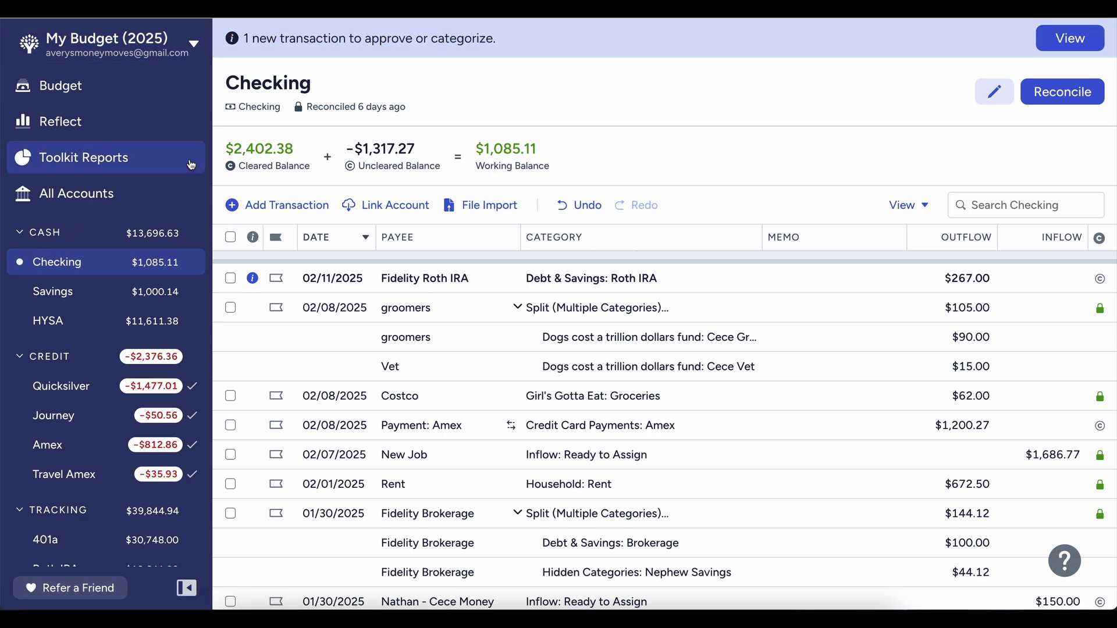
click(1100, 278)
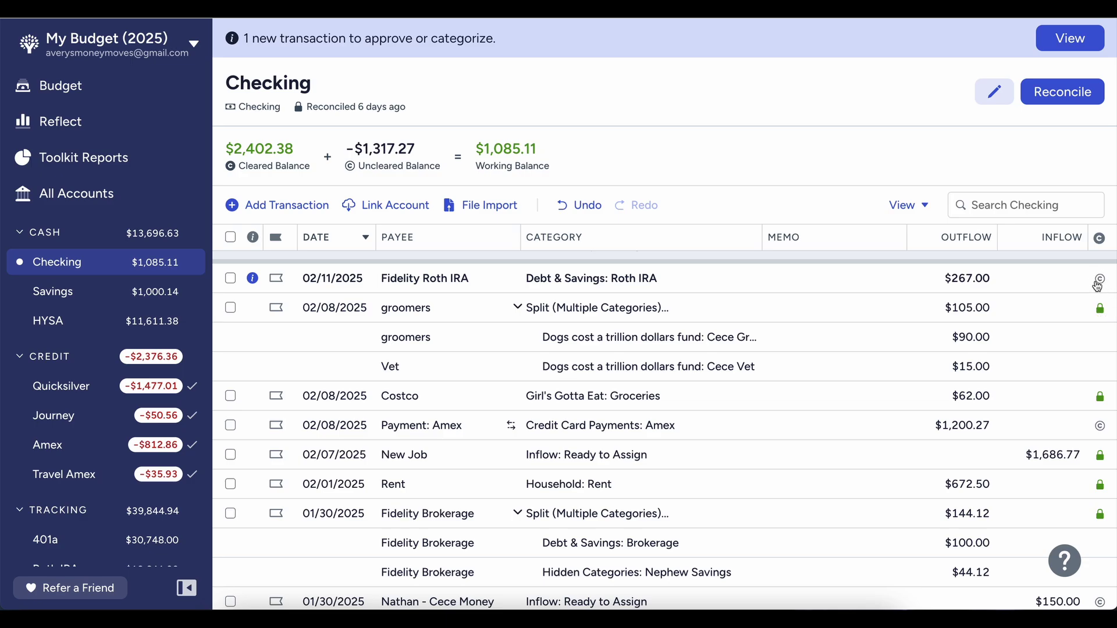
click(1100, 386)
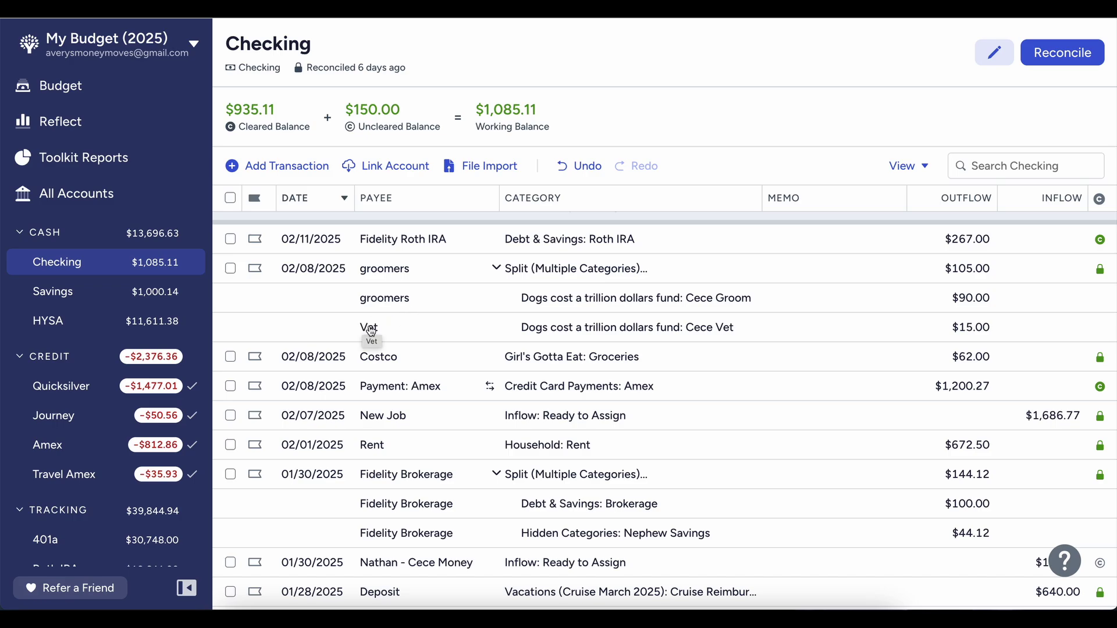
Start a new 02/14/2025 transaction in Checking with Fidelity Brokerage as the payee.
click(281, 173)
key(Tab)
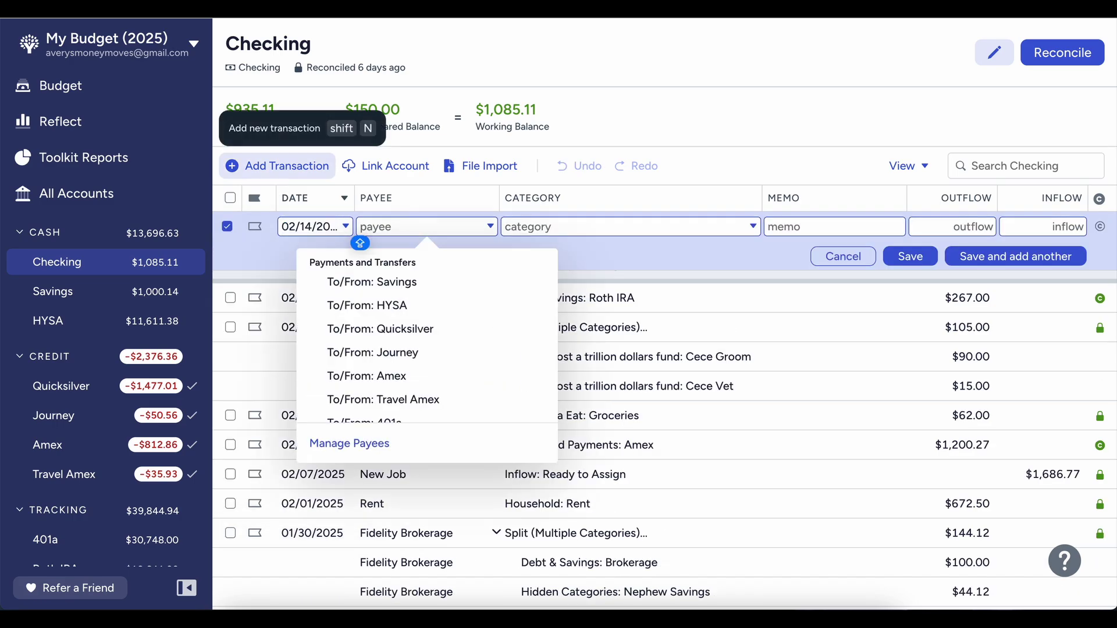
text(Fideli)
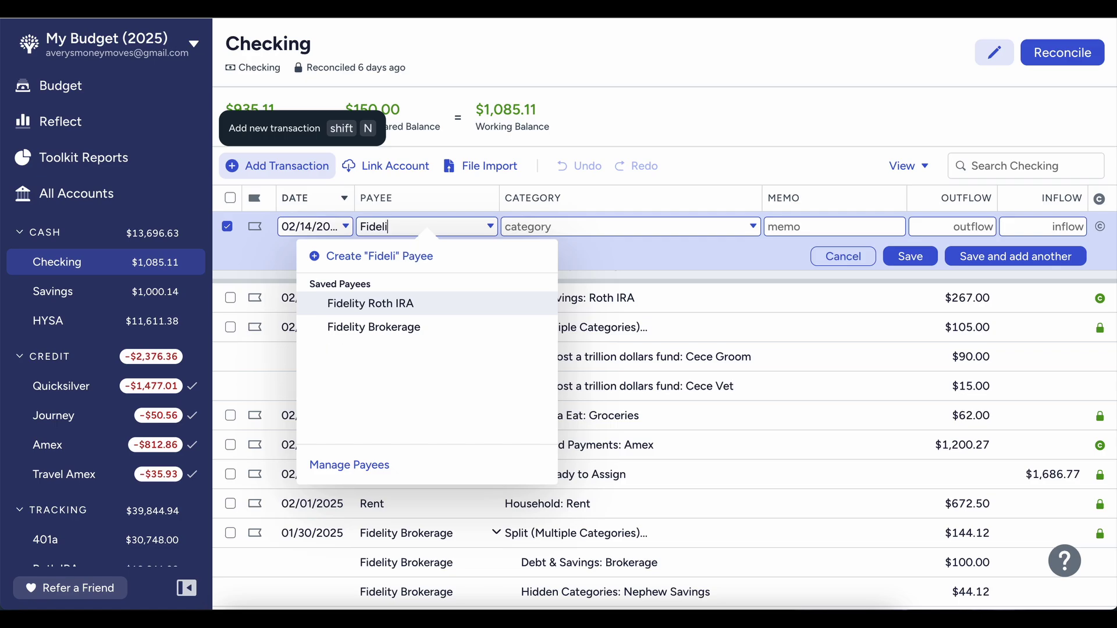
key(Down)
key(Return)
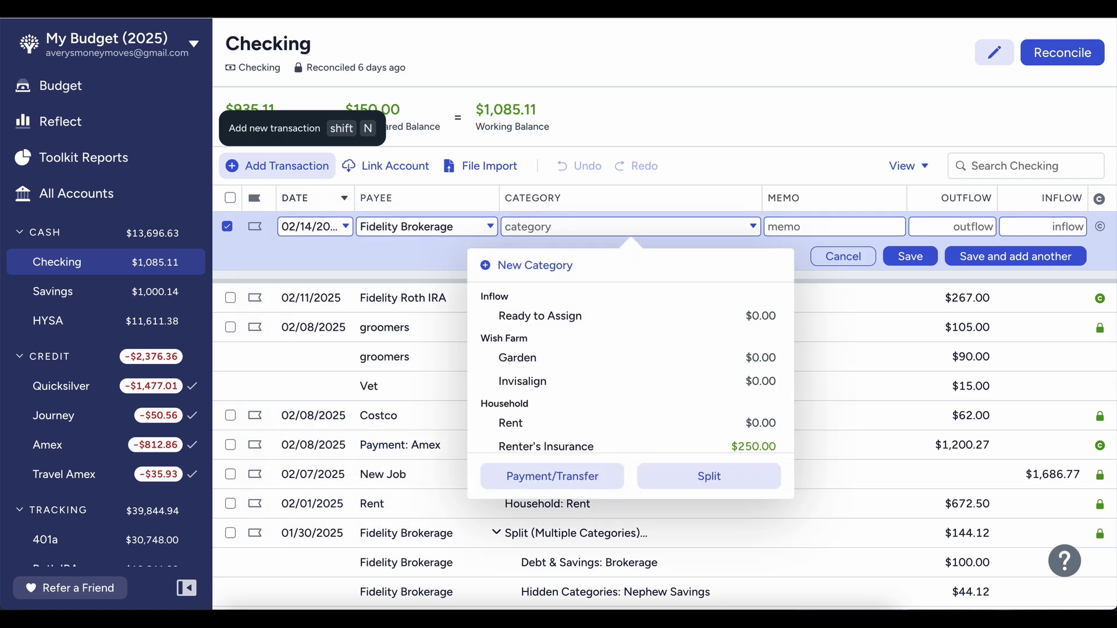
Categorize the Fidelity Brokerage transaction as Debt & Savings: Brokerage, enter a $350 outflow and save it.
text(brok)
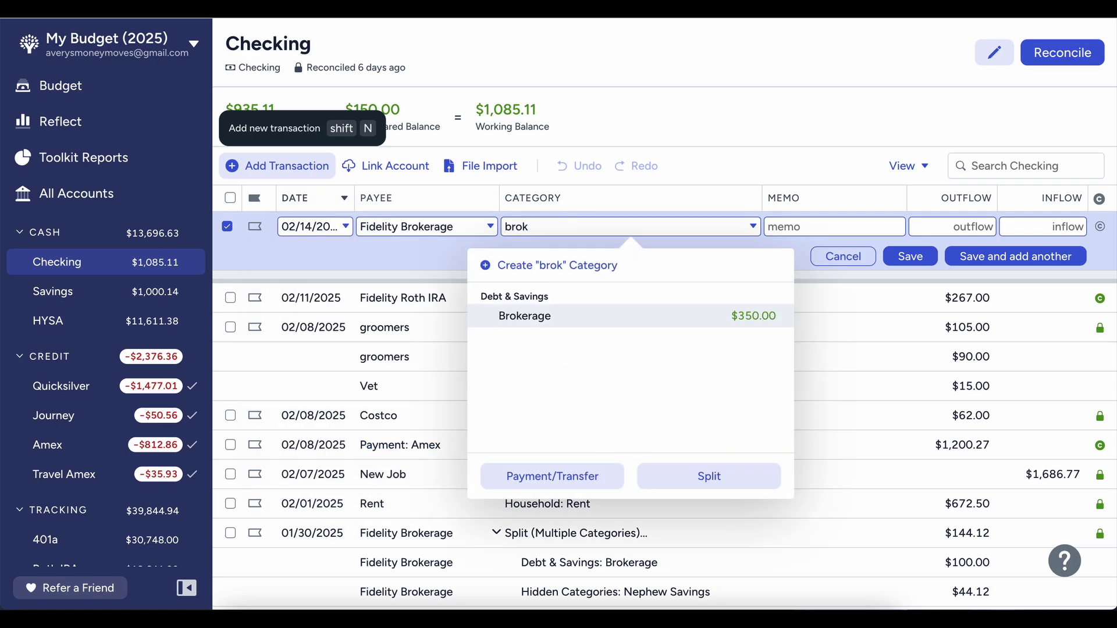
text(er)
key(Return)
key(Tab)
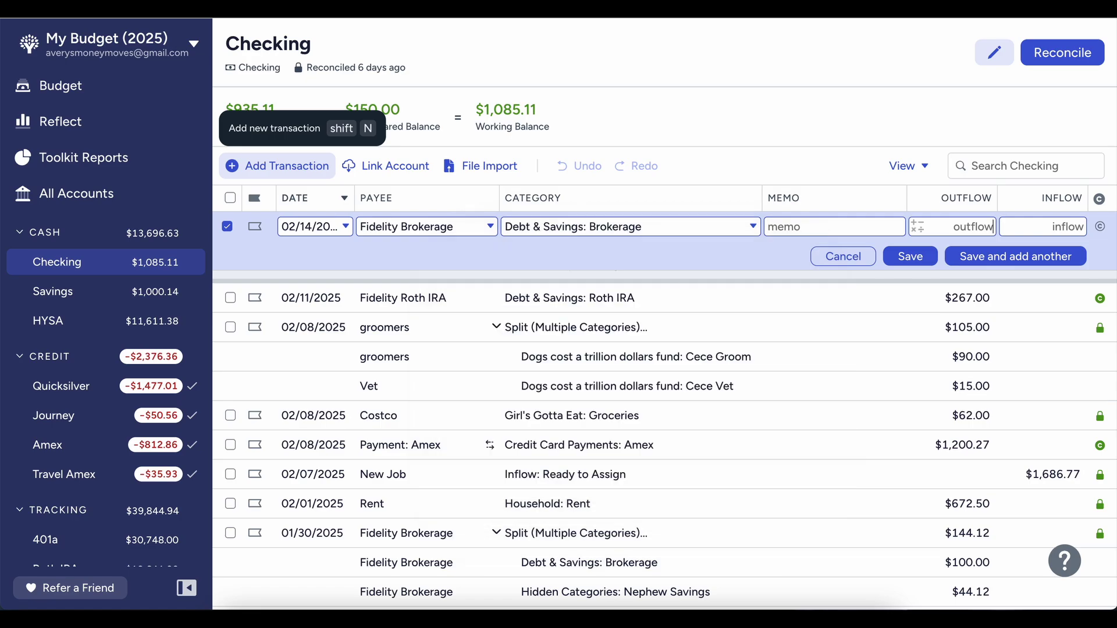
text(350)
key(Caps_Lock)
key(Tab)
key(Return)
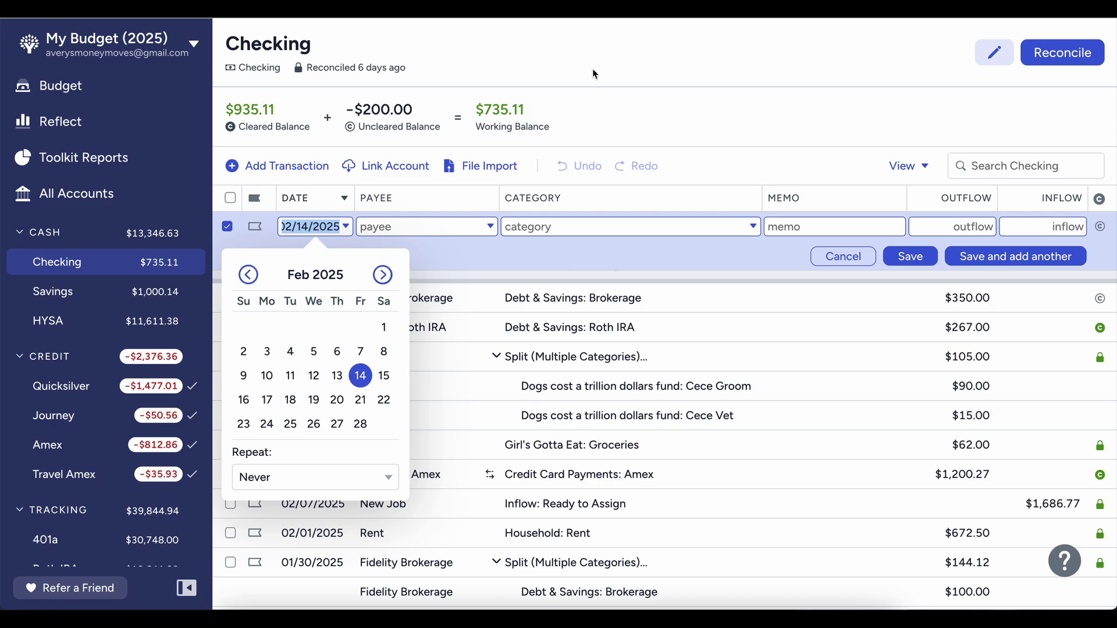
Set Deposit as the payee of the next new 02/14/2025 transaction in Checking.
click(703, 262)
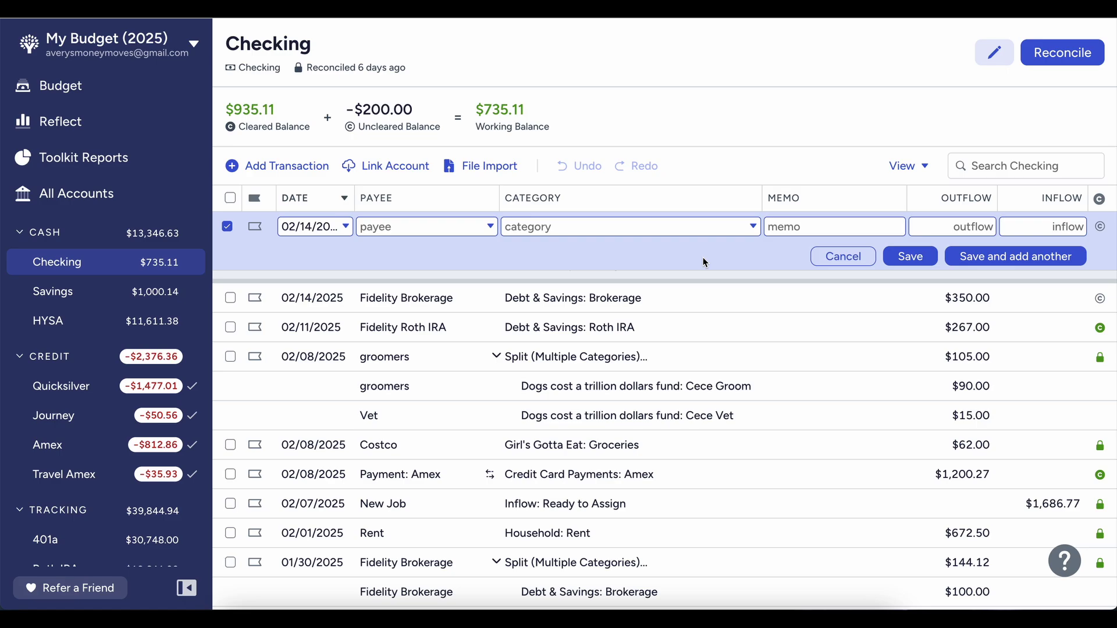
click(435, 227)
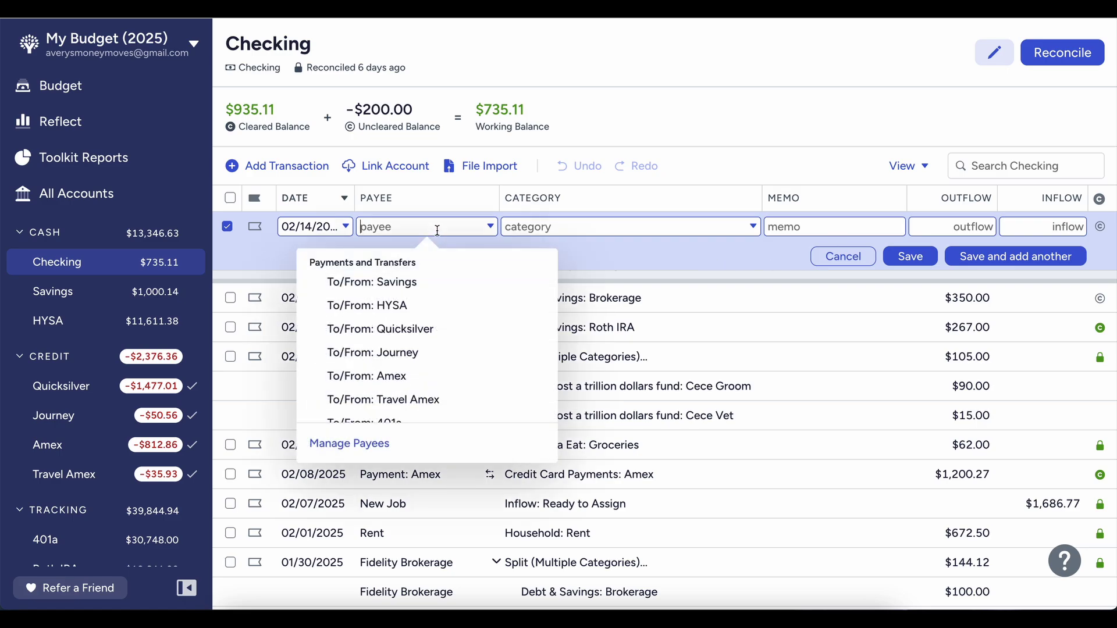
text(Deposit)
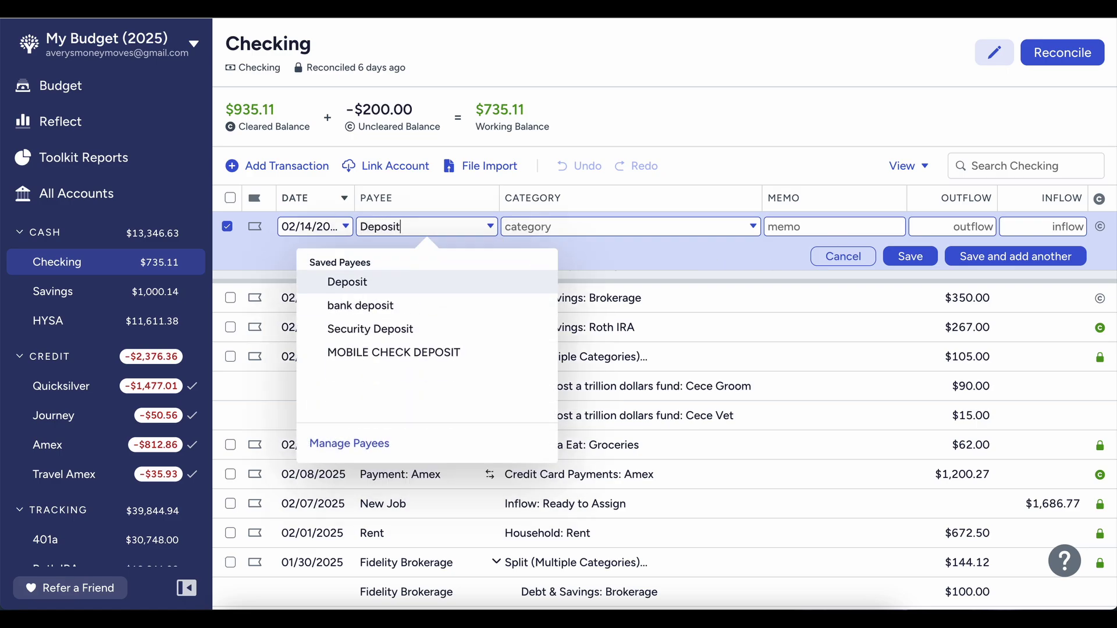
key(BackSpace)
key(BackSpace)
key(BackSpace)
key(BackSpace)
key(BackSpace)
key(BackSpace)
key(BackSpace)
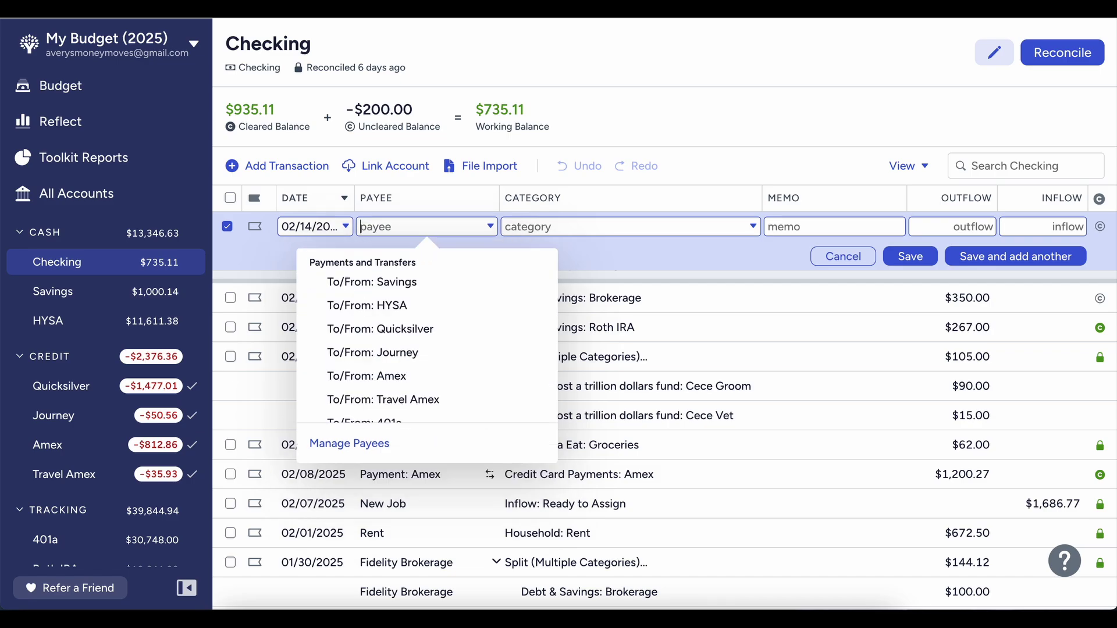
text(P)
key(BackSpace)
text(Deposit)
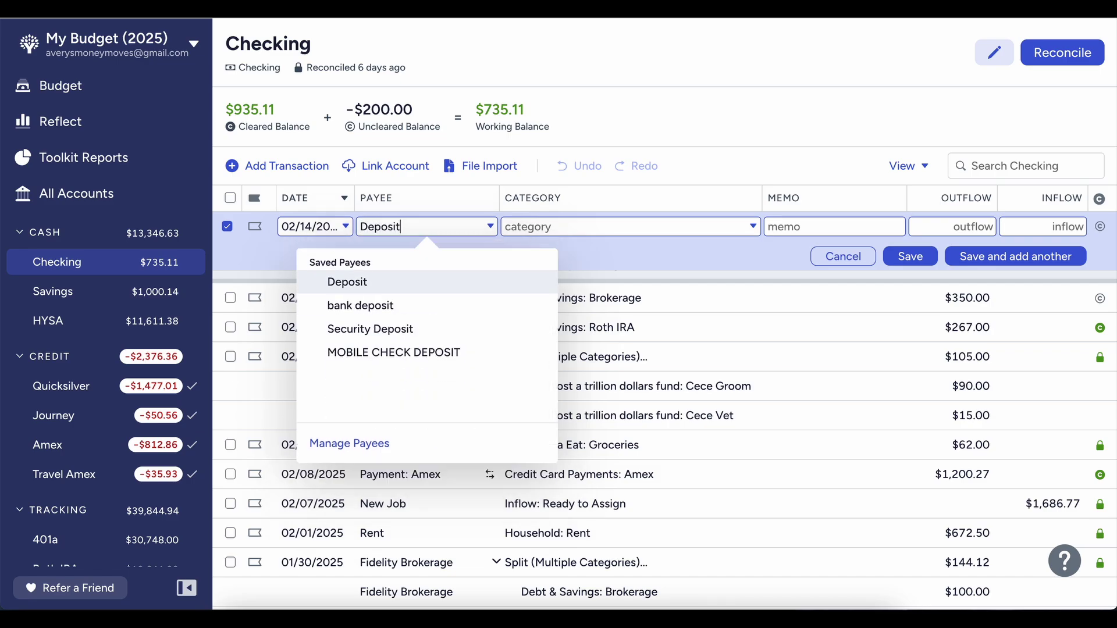
key(Tab)
Assign the Deposit to the Golden Girl Ginger category, enter a $200 inflow, save it and discard the extra blank entry.
text(gol)
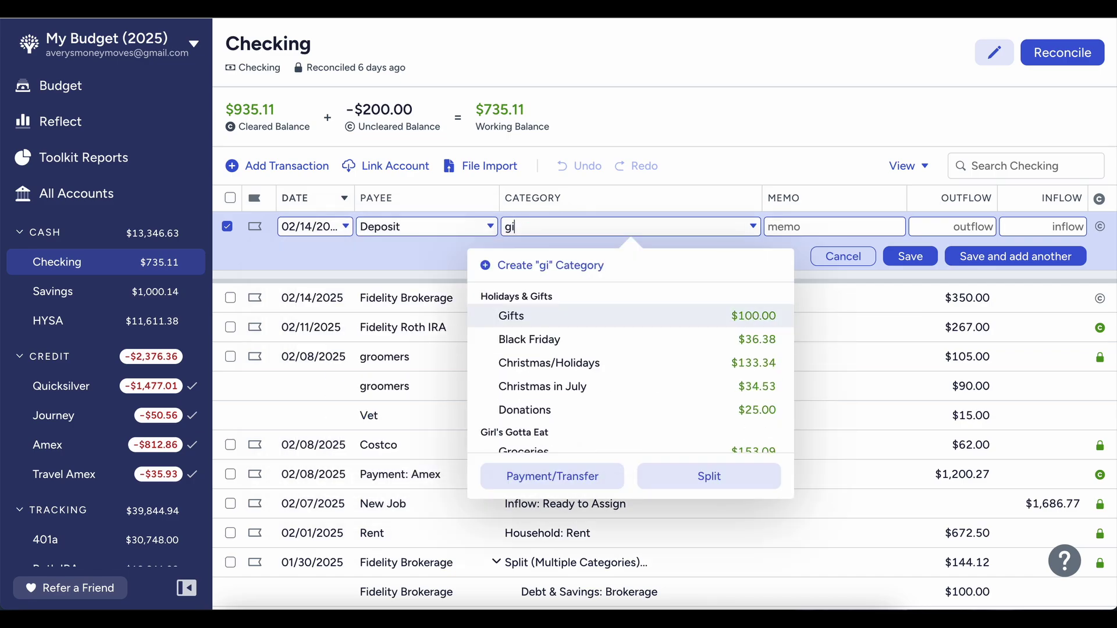
key(Tab)
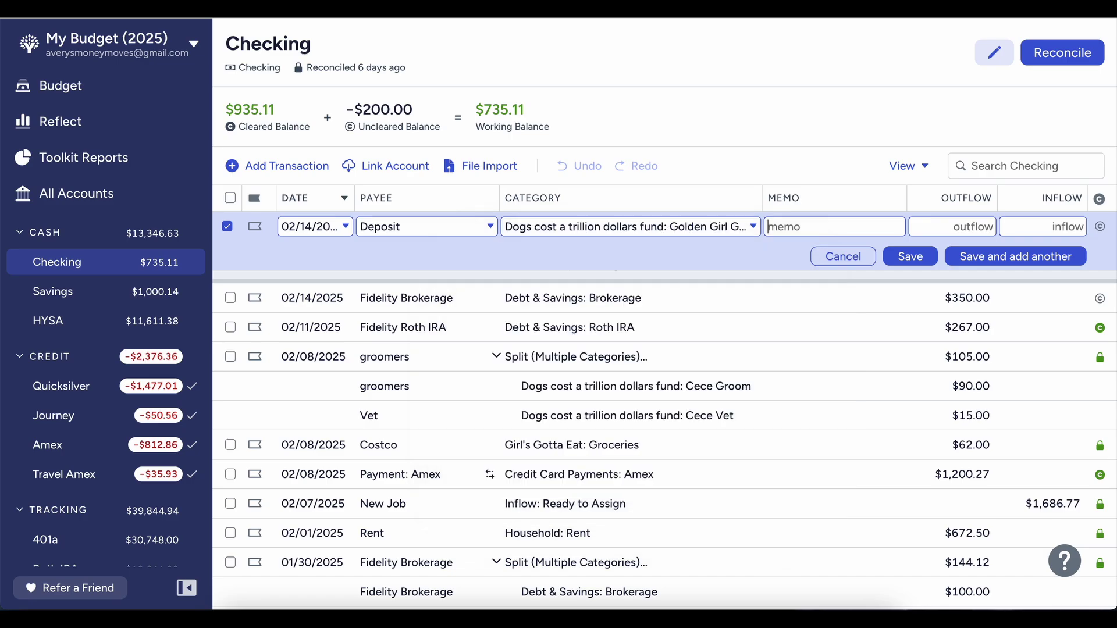
key(Tab)
key(Tab)
text(200)
key(Return)
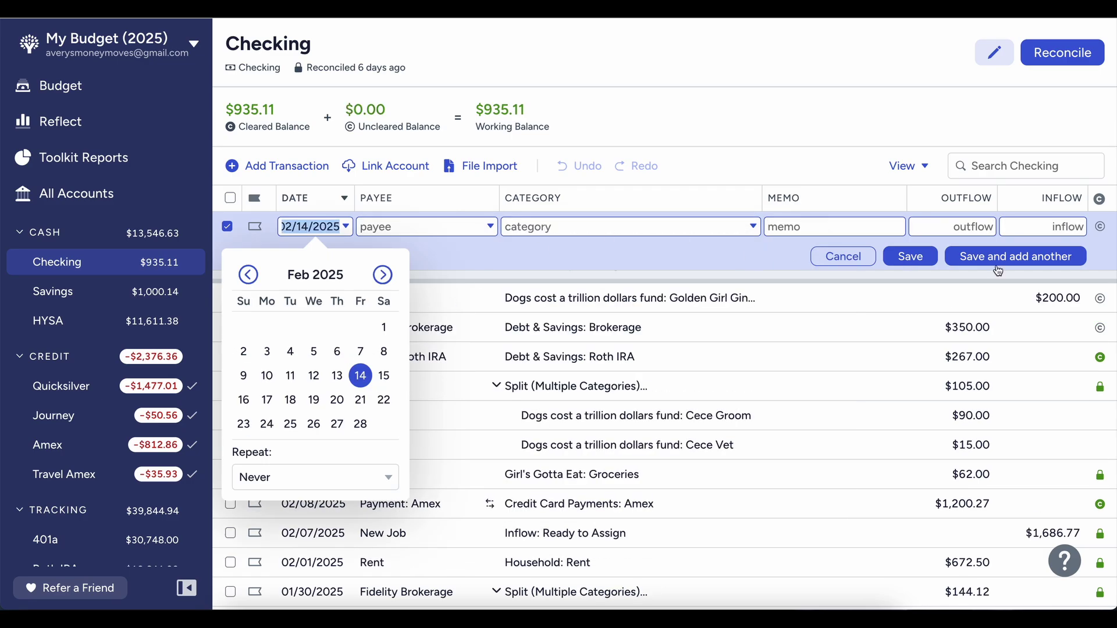
click(843, 256)
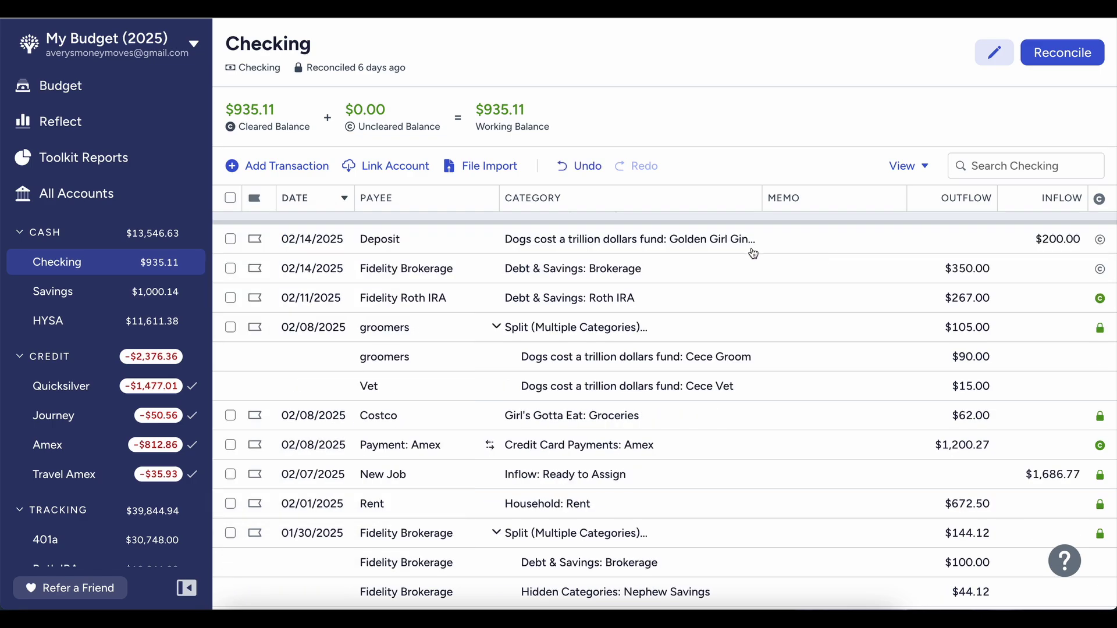
Change the inflow of the 02/14/2025 Deposit transaction to $100 and save it, keeping its category.
click(662, 233)
click(678, 233)
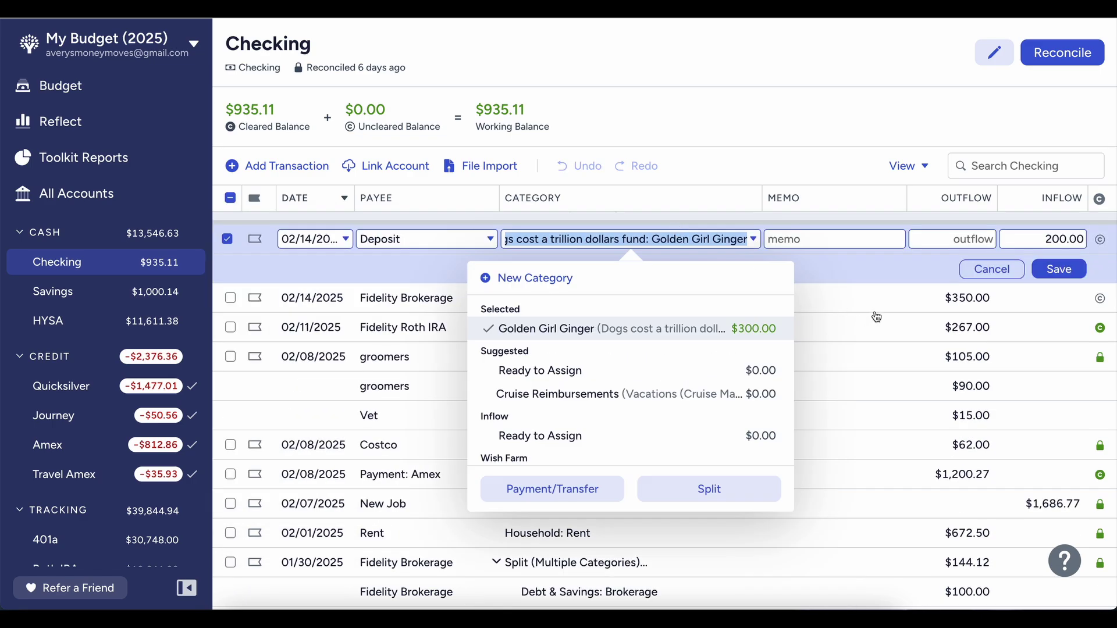
click(1030, 242)
text(100)
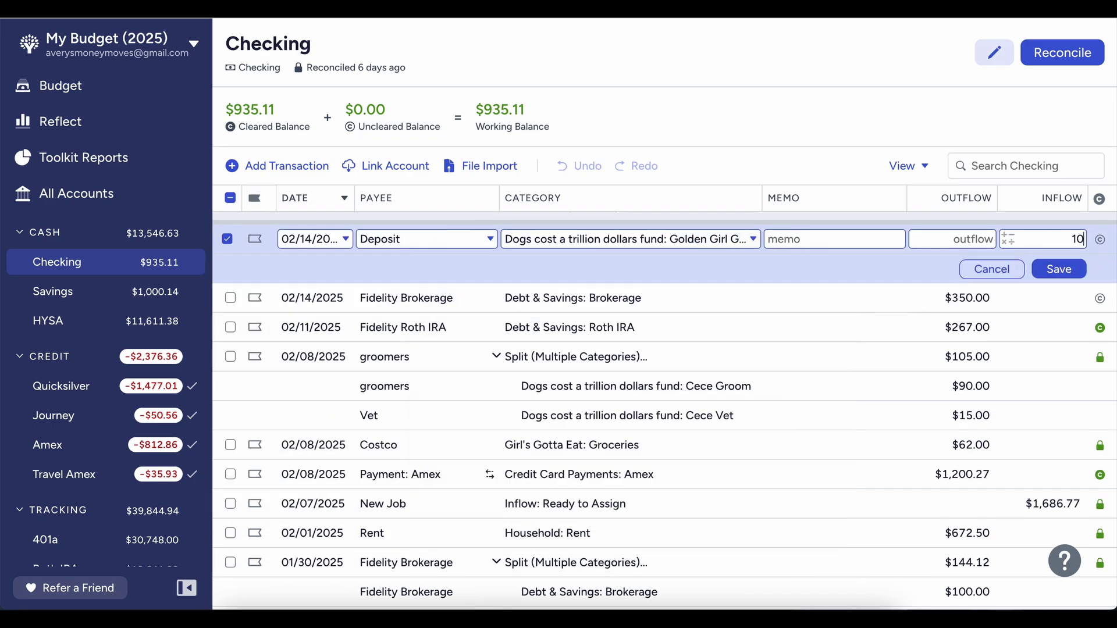
key(Return)
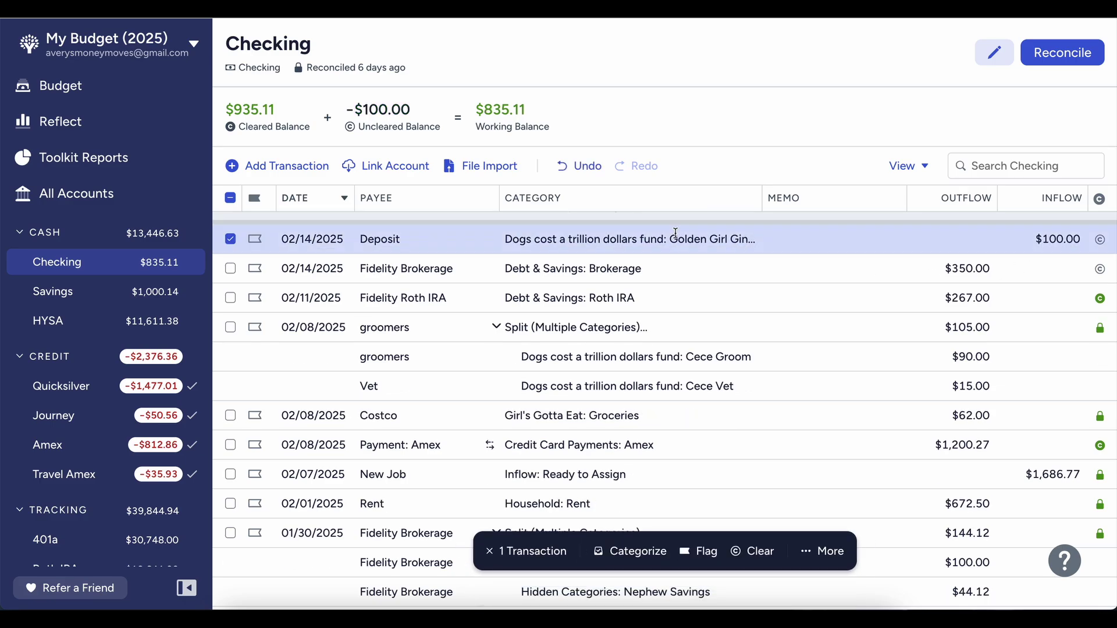
click(676, 232)
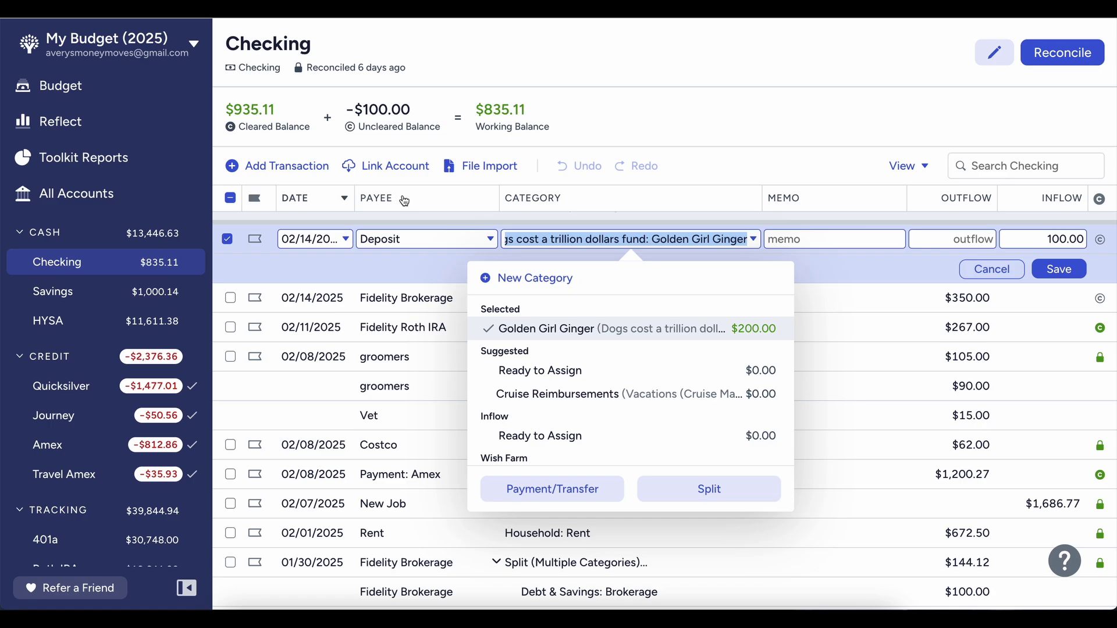
click(992, 269)
Start a new 02/14/2025 Checking transaction with payee Cash App / Venmo and category Inflow: Ready to Assign.
click(329, 172)
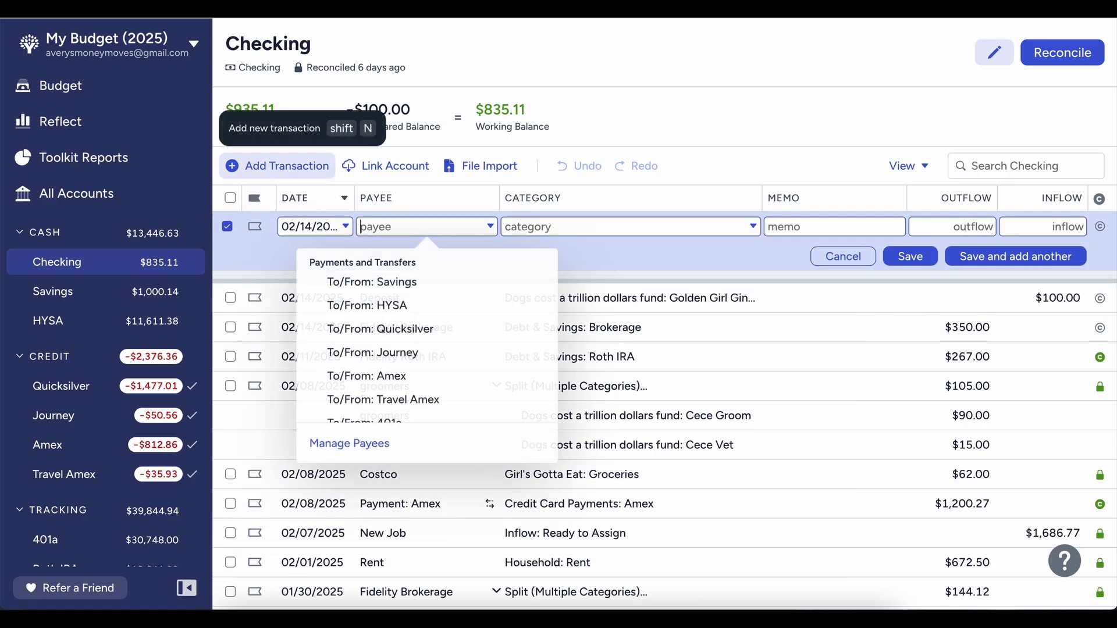
text(Cash)
key(Down)
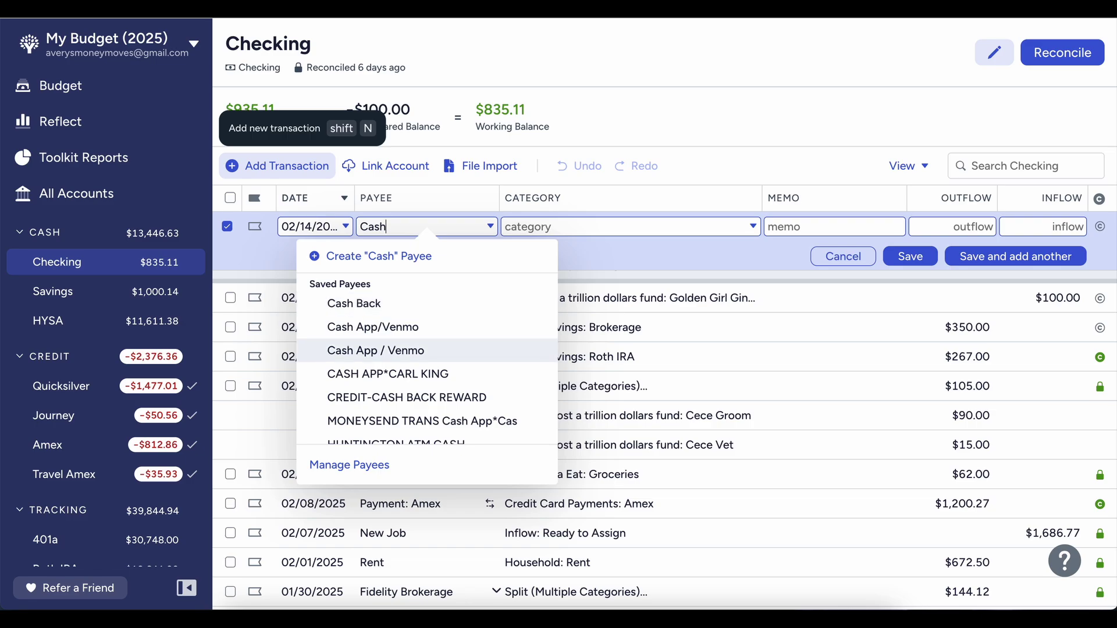
key(Return)
text(read)
key(Return)
Add a memo to the Cash App / Venmo transaction giving the sender's first name followed by "dog money".
text(natha)
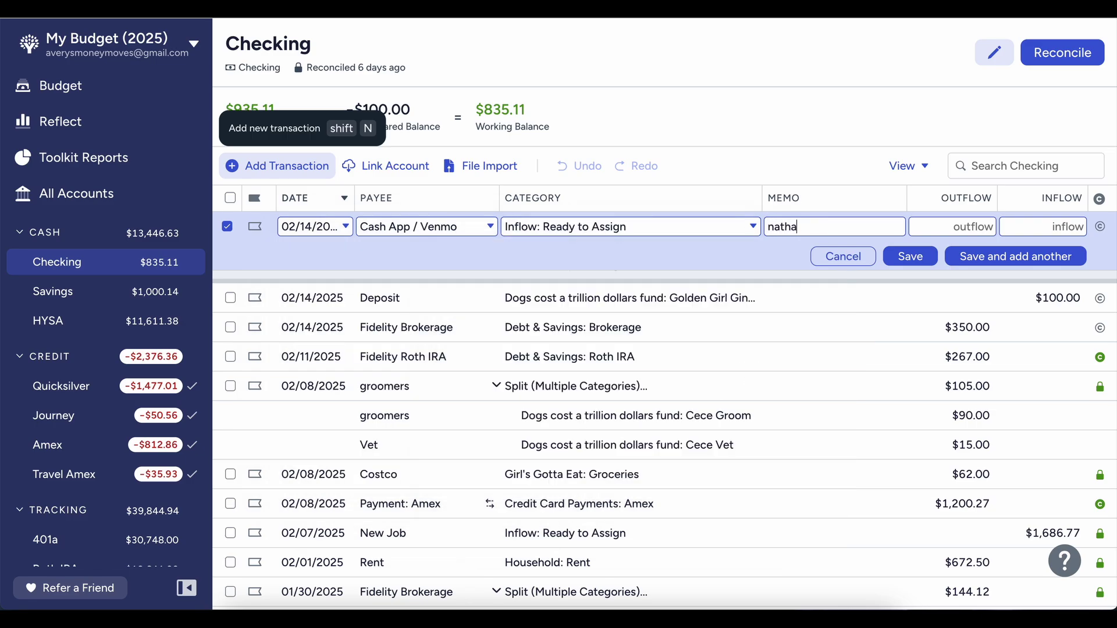
text(n dogmoms)
key(BackSpace)
key(BackSpace)
key(BackSpace)
key(BackSpace)
text(mony)
key(BackSpace)
text(ey)
Enter a $150 inflow for the Cash App / Venmo transaction, save it and discard the extra blank entry.
key(Tab)
key(Tab)
key(Tab)
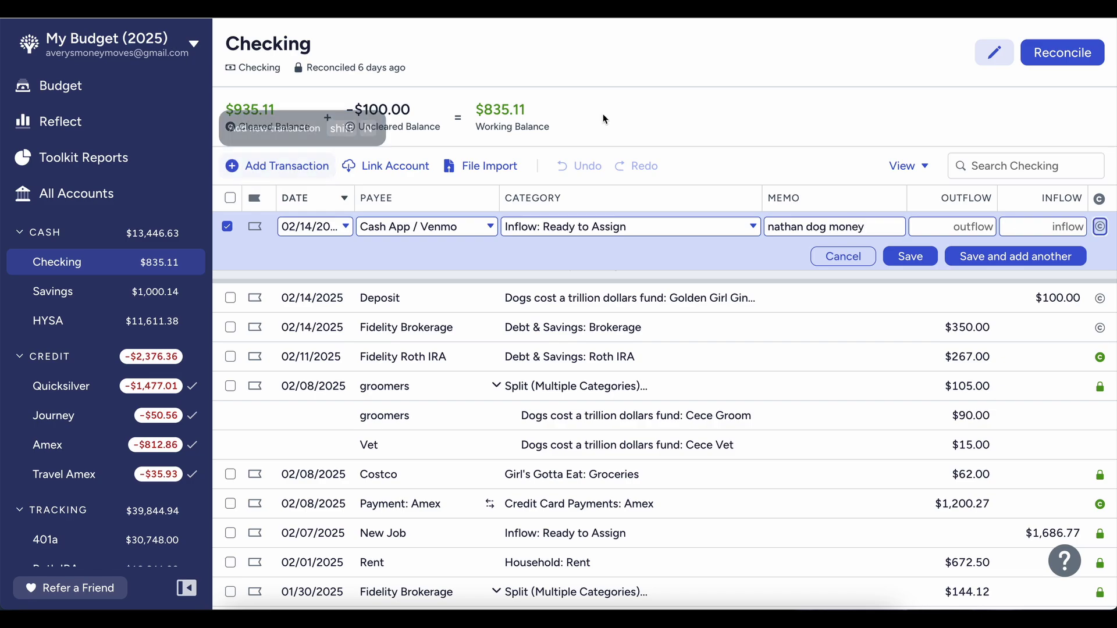
key(shift+Tab)
text(150)
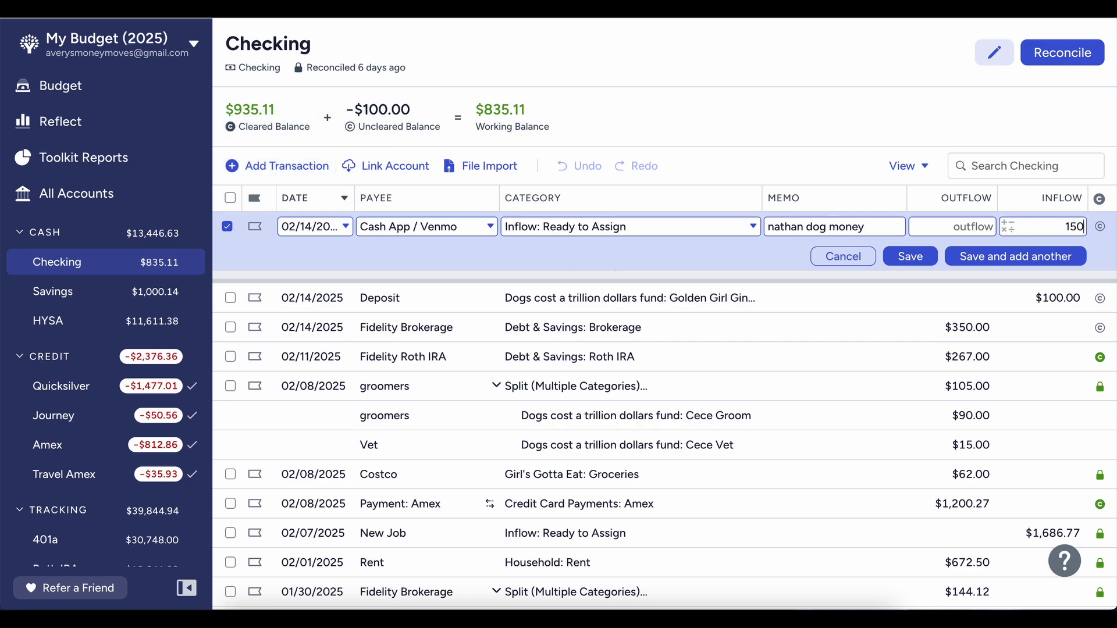
key(Return)
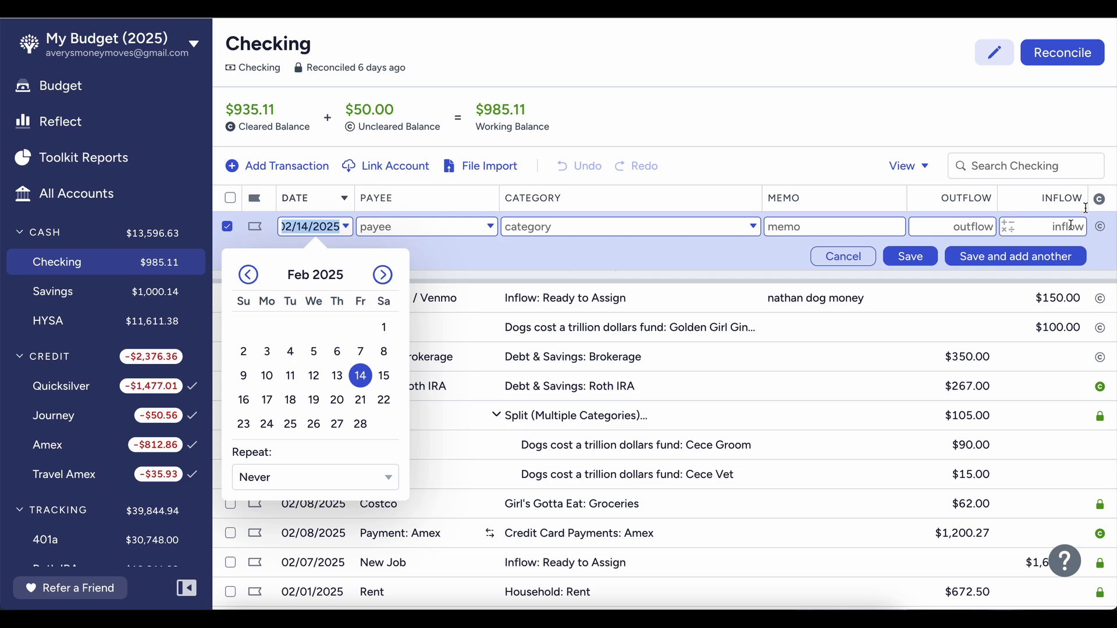
click(843, 257)
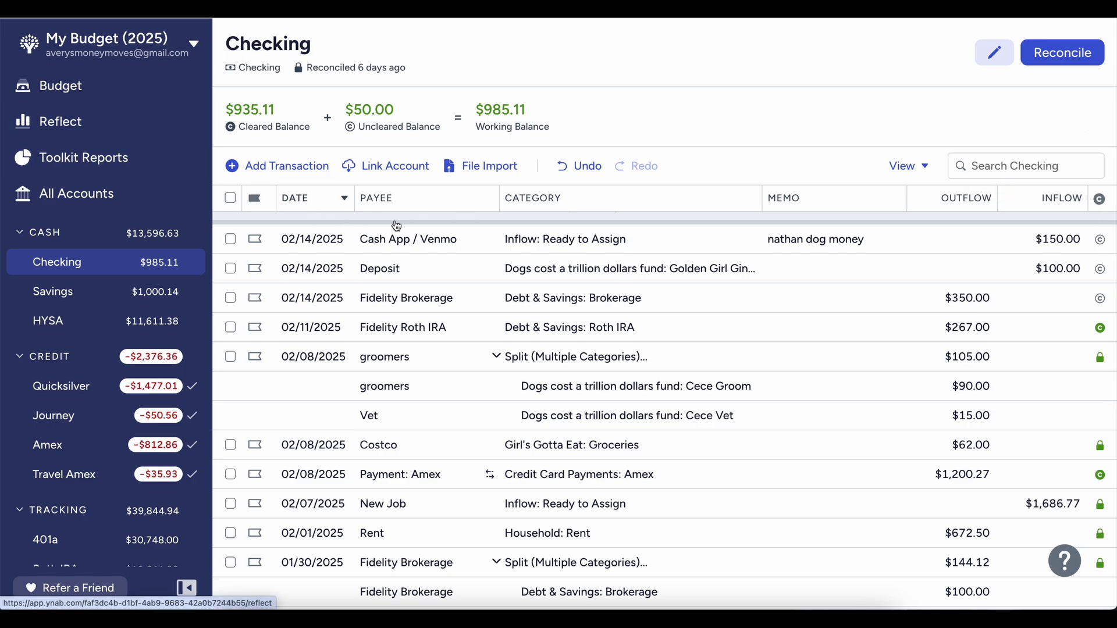
Mark the 02/14/2025 Fidelity Brokerage and Deposit transactions as cleared, and check the balance proposed for reconciliation.
click(1099, 298)
click(1099, 269)
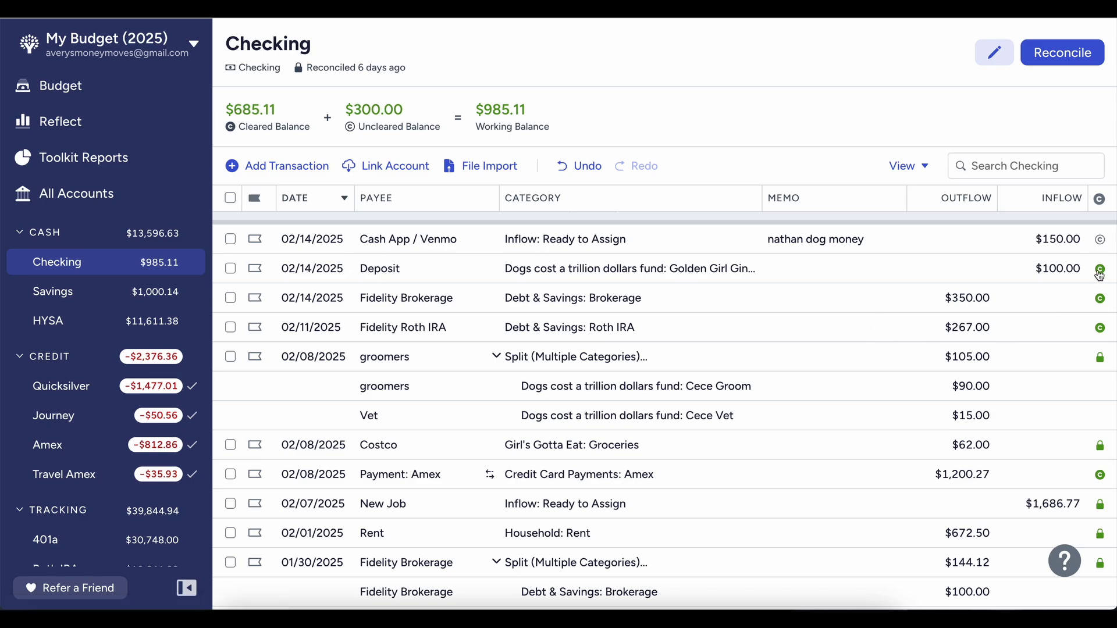
click(1062, 53)
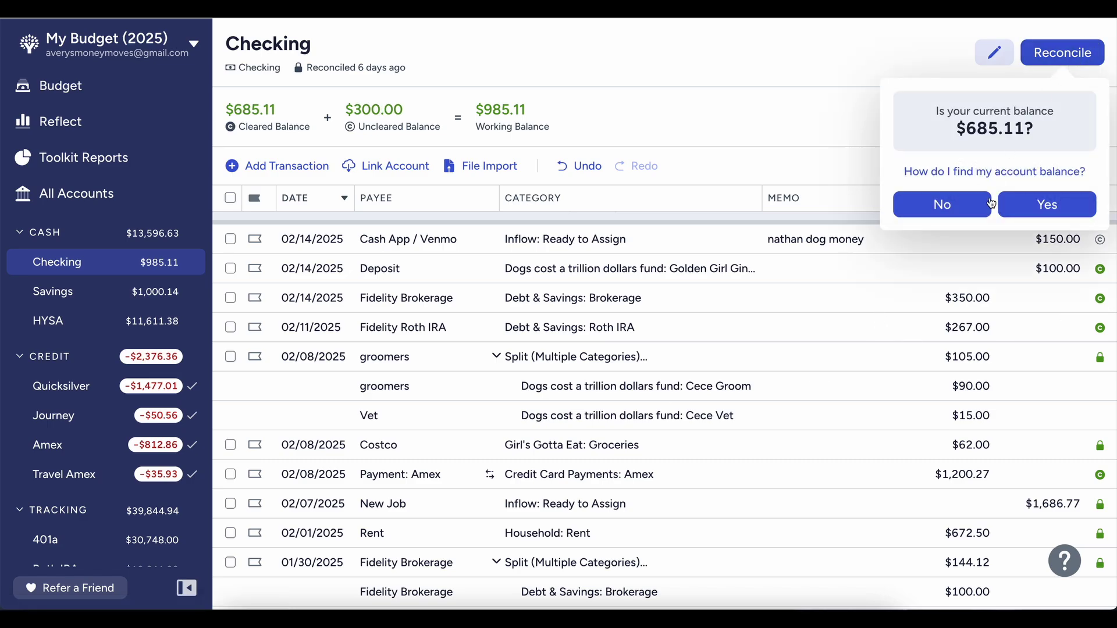
click(777, 120)
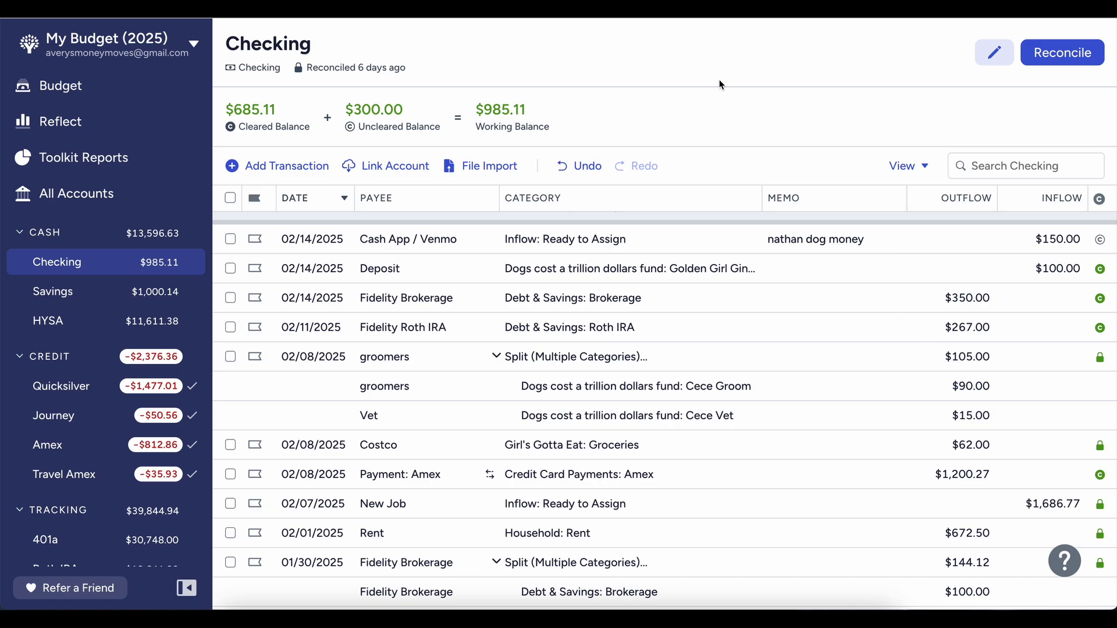
Mark the uncleared 01/30/2025 $150 inflow as cleared and reconcile Checking at a balance of $835.11.
scroll(896, 350, down, 5)
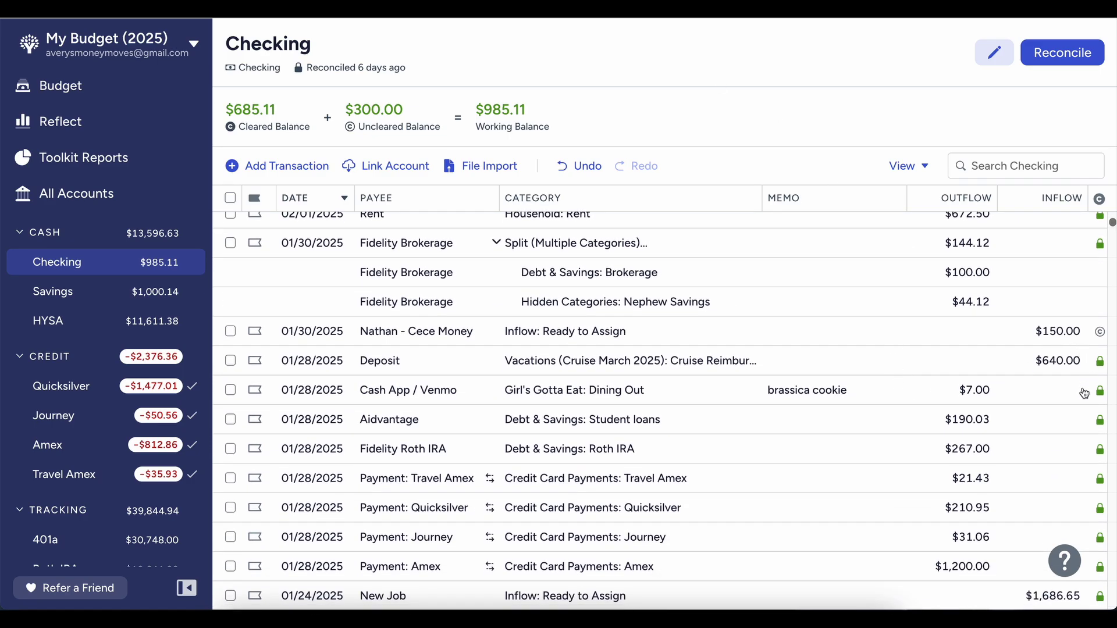
click(1097, 354)
scroll(1083, 291, up, 8)
click(1060, 60)
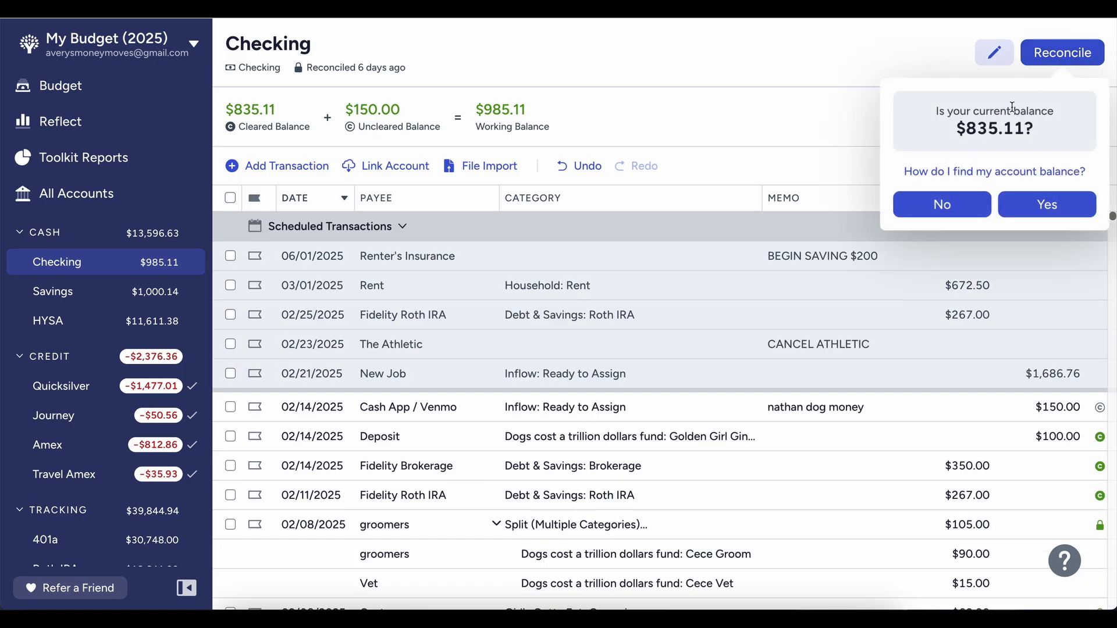
click(1012, 205)
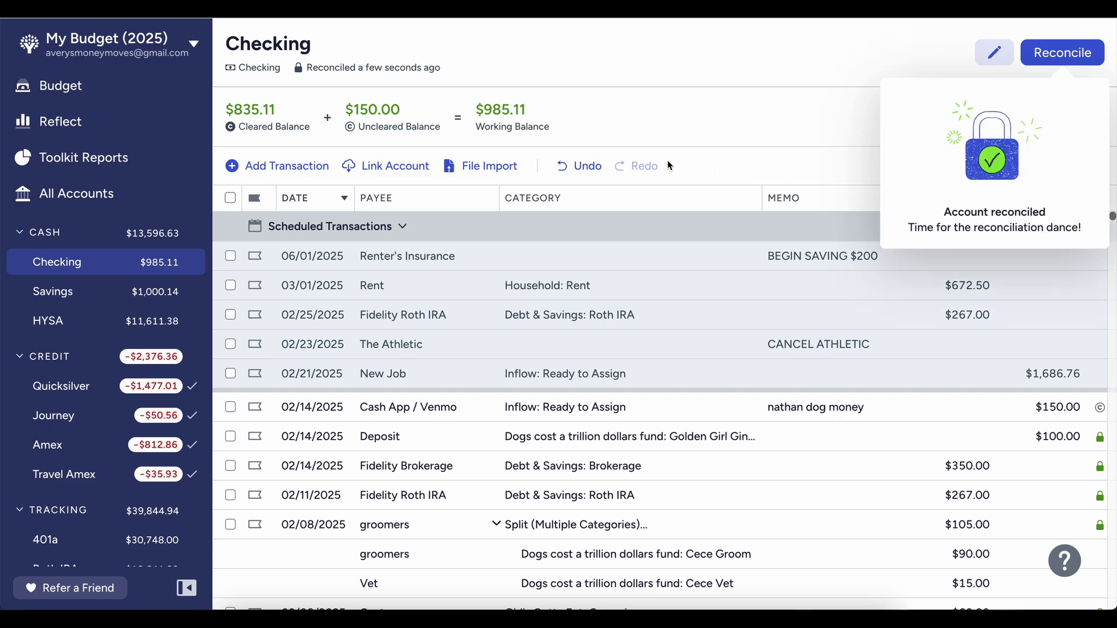
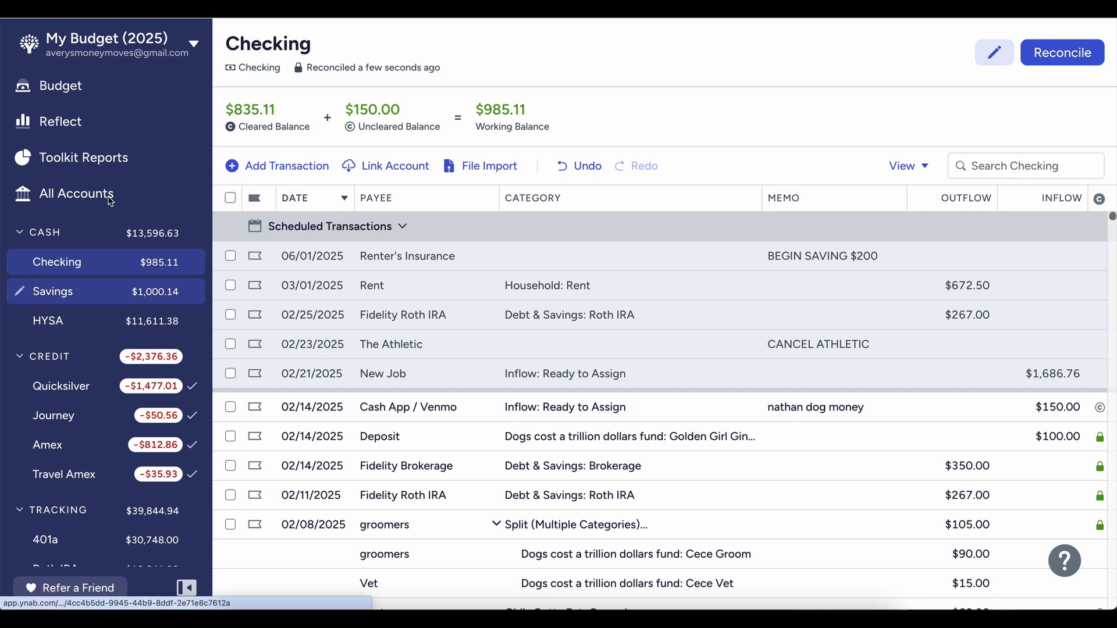
mouse_move(268, 114)
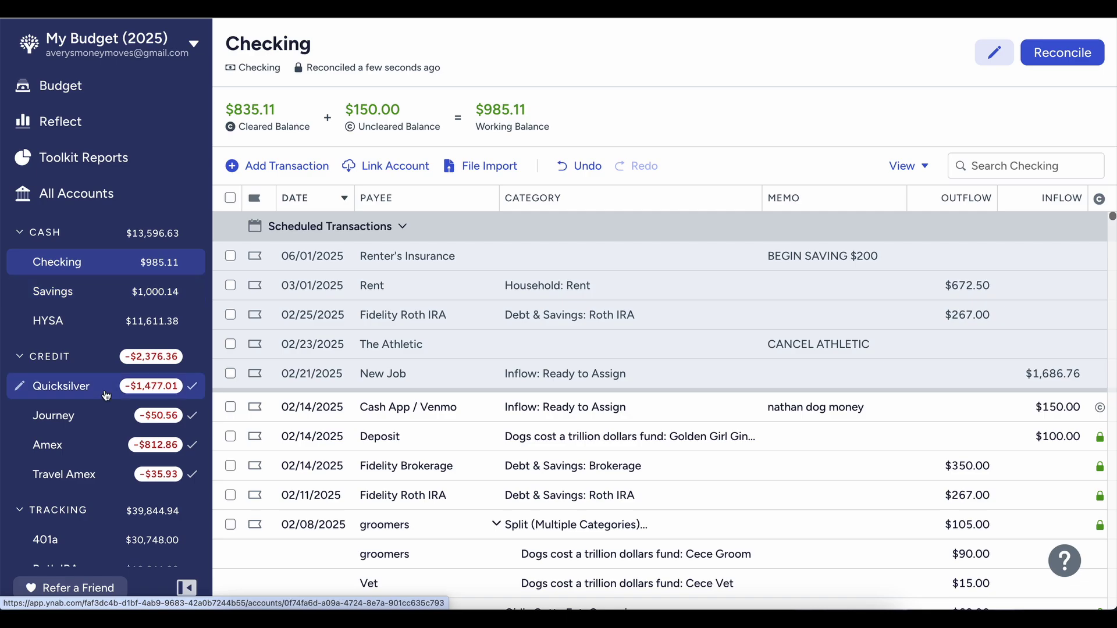
scroll(64, 384, down, 4)
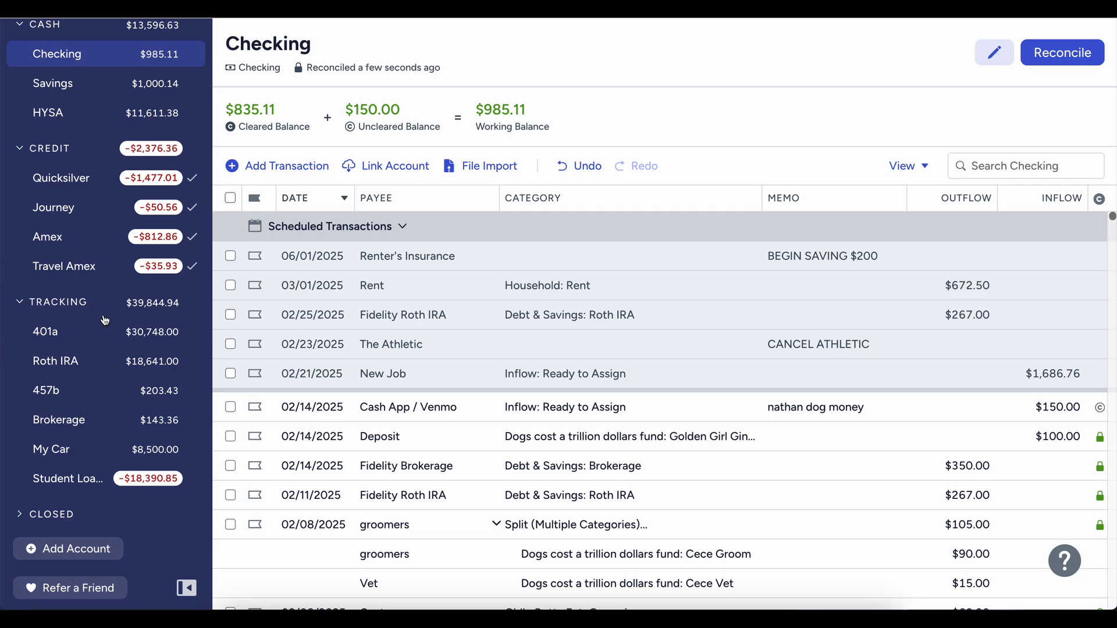
Reconcile the Brokerage tracking account to a current balance of $498.22, creating the balance adjustment.
click(96, 420)
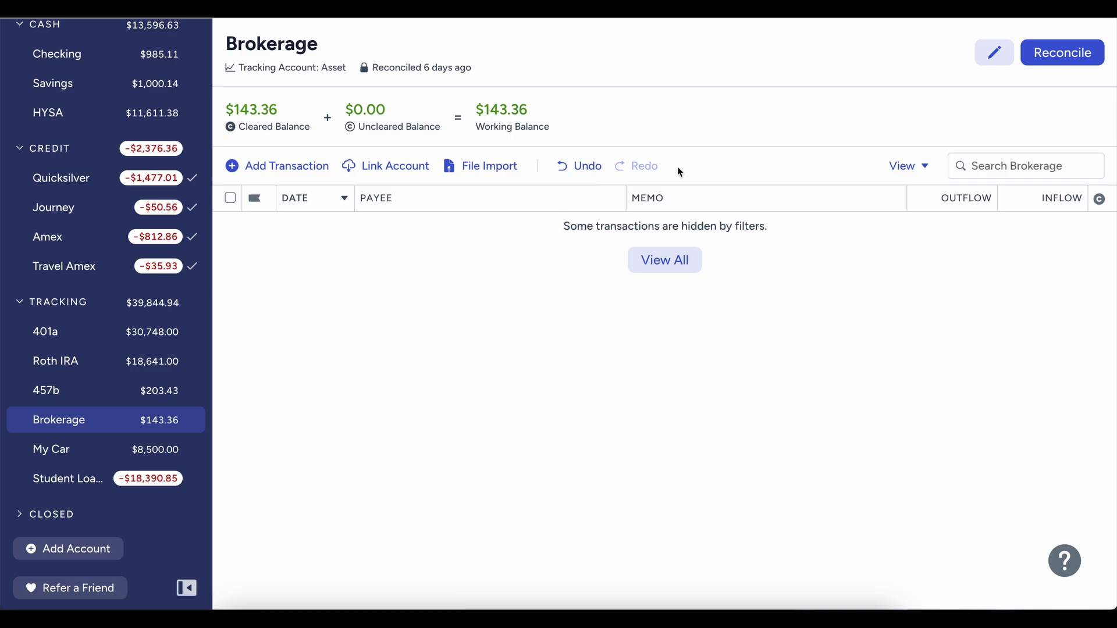
click(1036, 63)
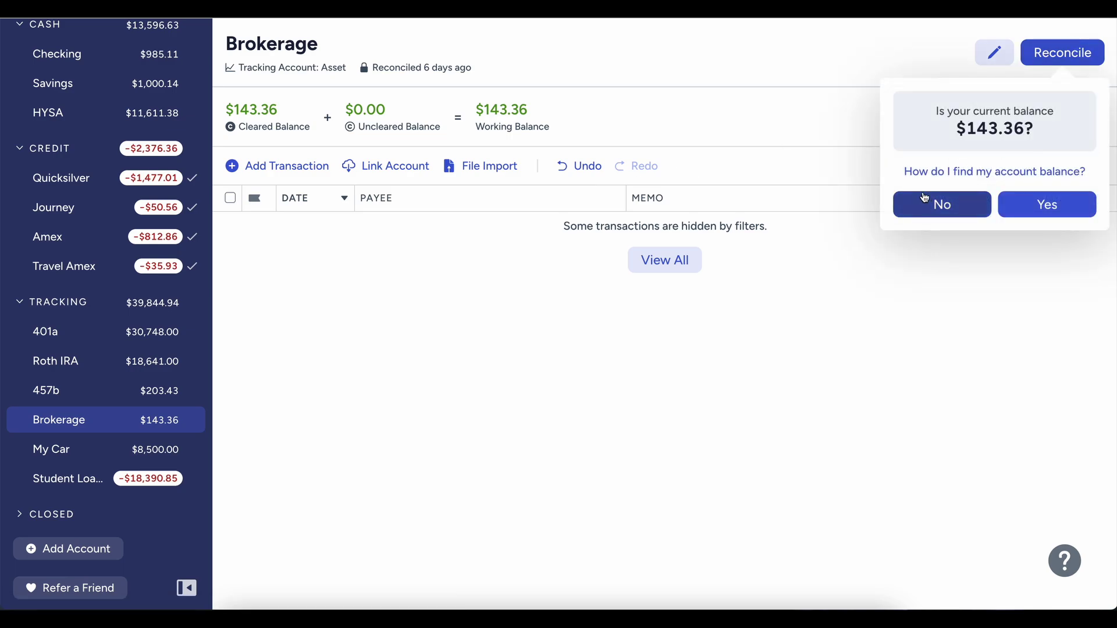
click(935, 199)
text(490)
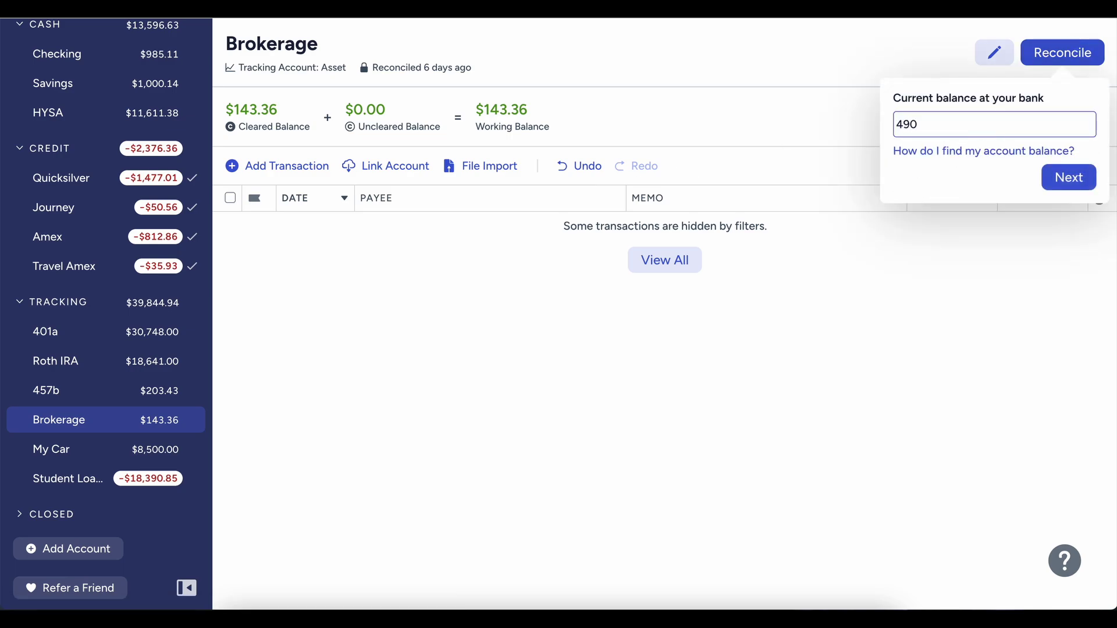
key(BackSpace)
text(8.22)
click(1052, 181)
click(1054, 442)
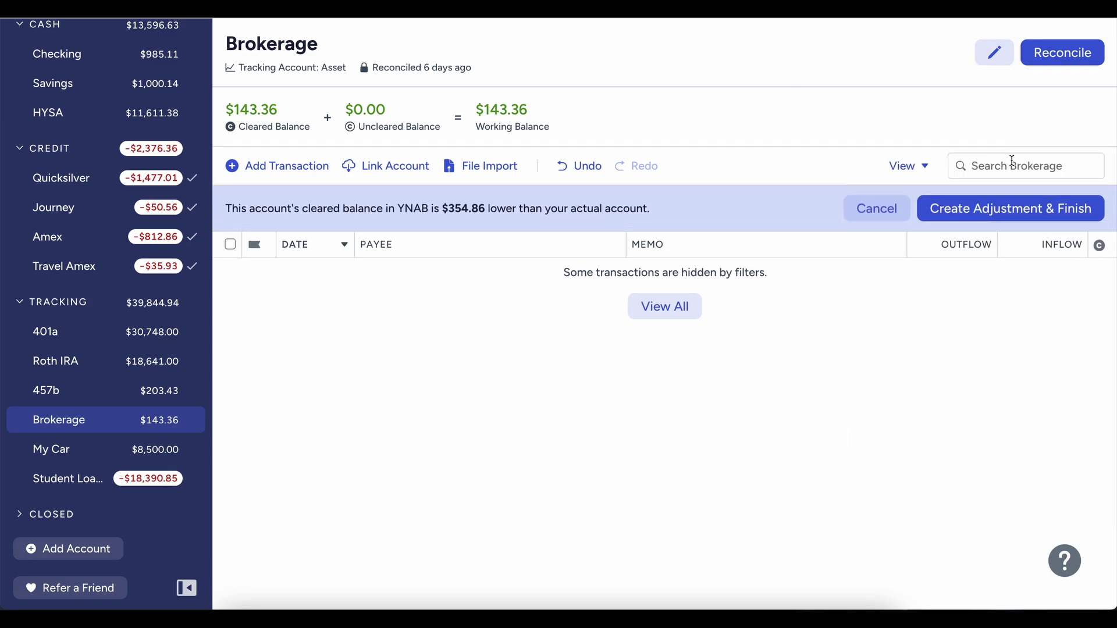
click(1011, 207)
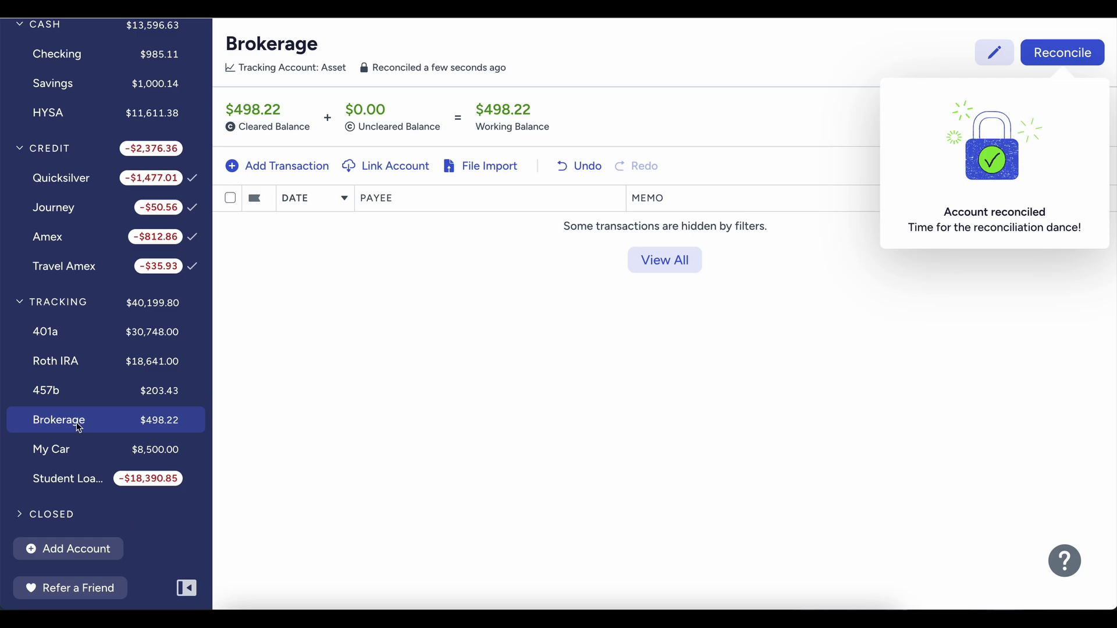
click(82, 391)
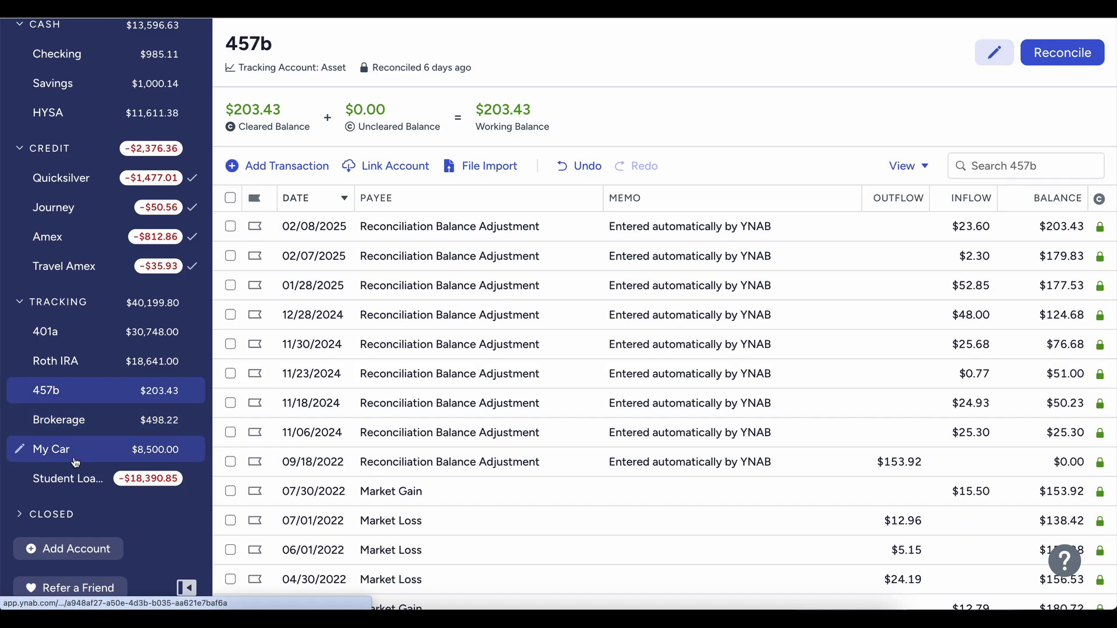
click(75, 456)
click(82, 365)
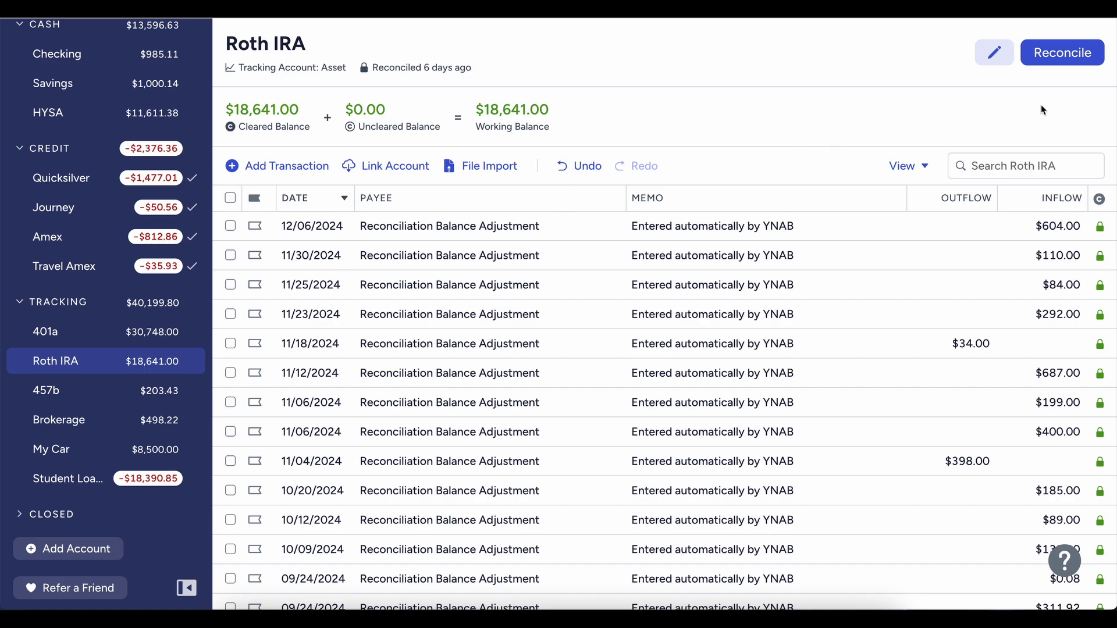
click(1059, 53)
click(967, 211)
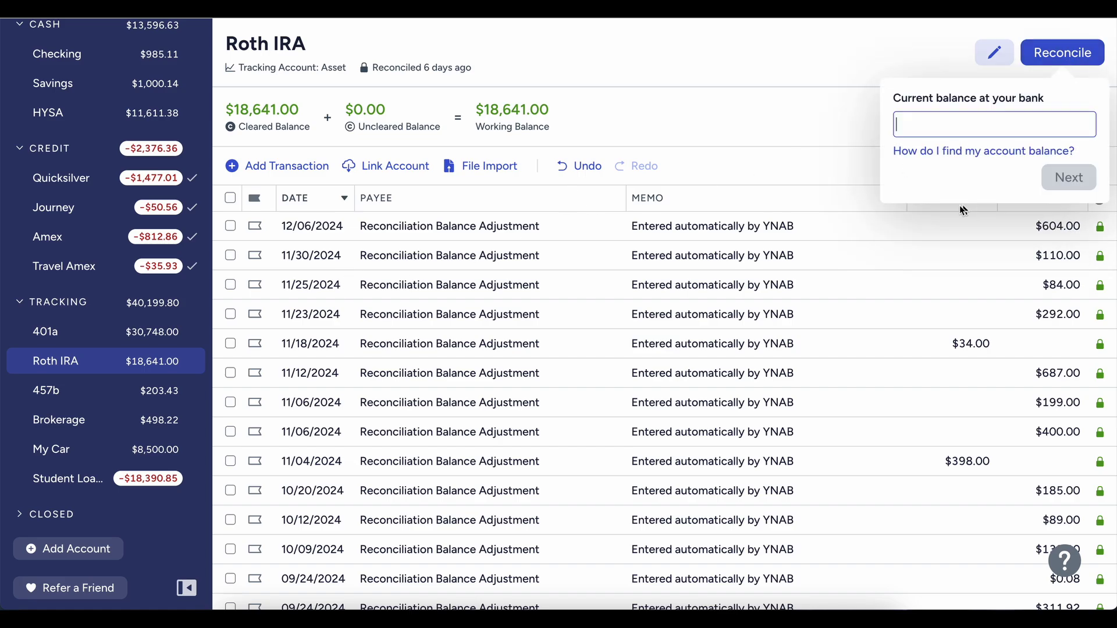
text(18)
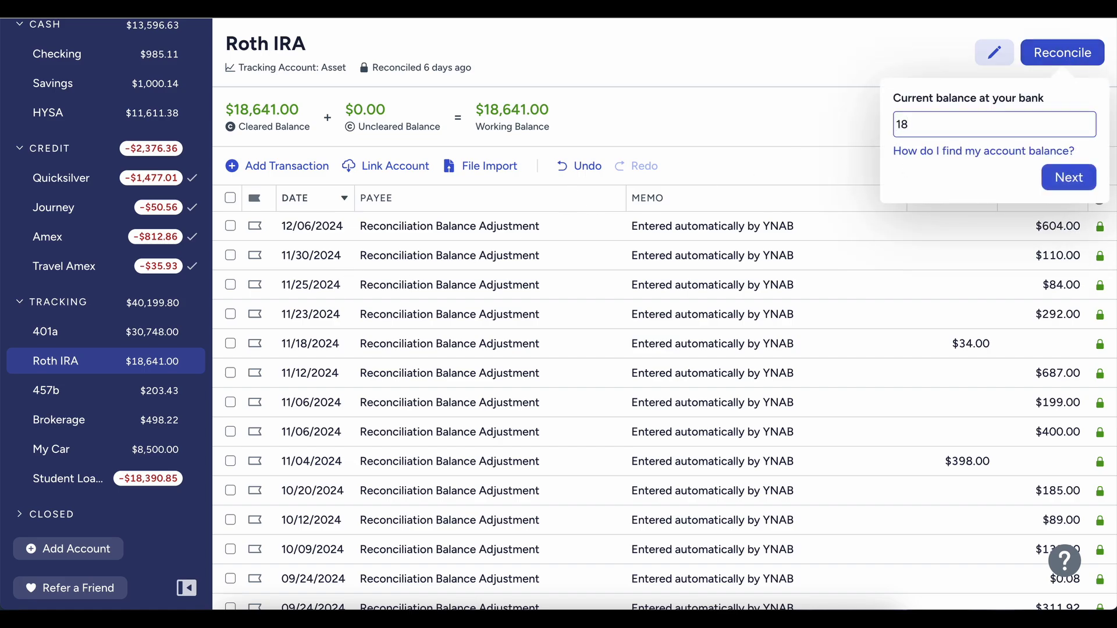
text(879.665)
key(BackSpace)
key(BackSpace)
text(5)
click(1065, 177)
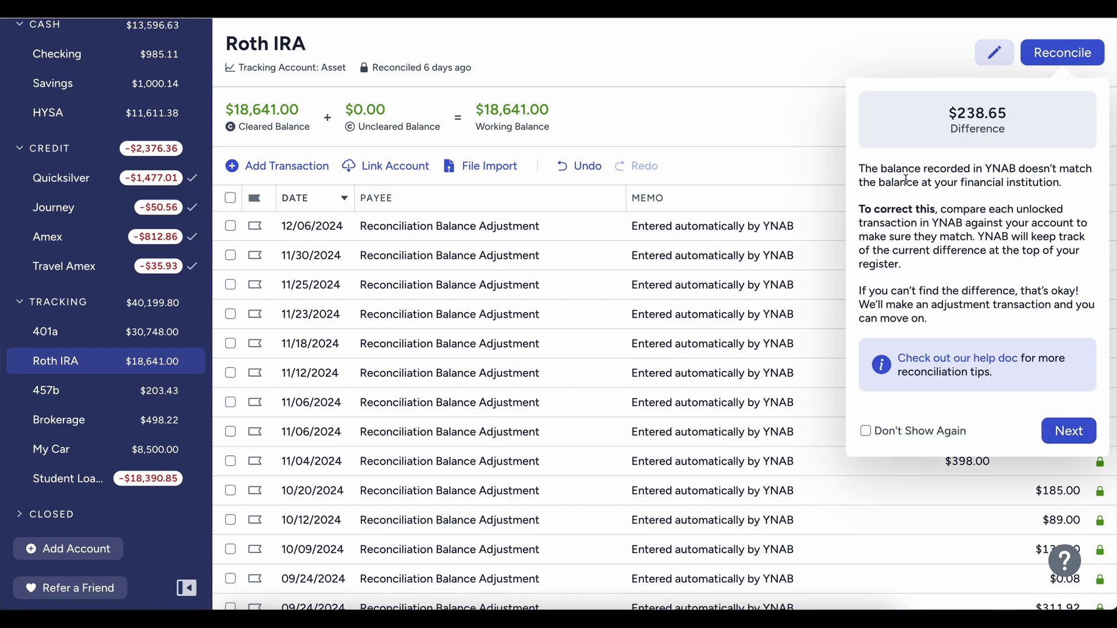
click(682, 80)
Reconcile the Roth IRA account to a current balance of $18,880.00, creating the balance adjustment.
click(1062, 53)
text(1)
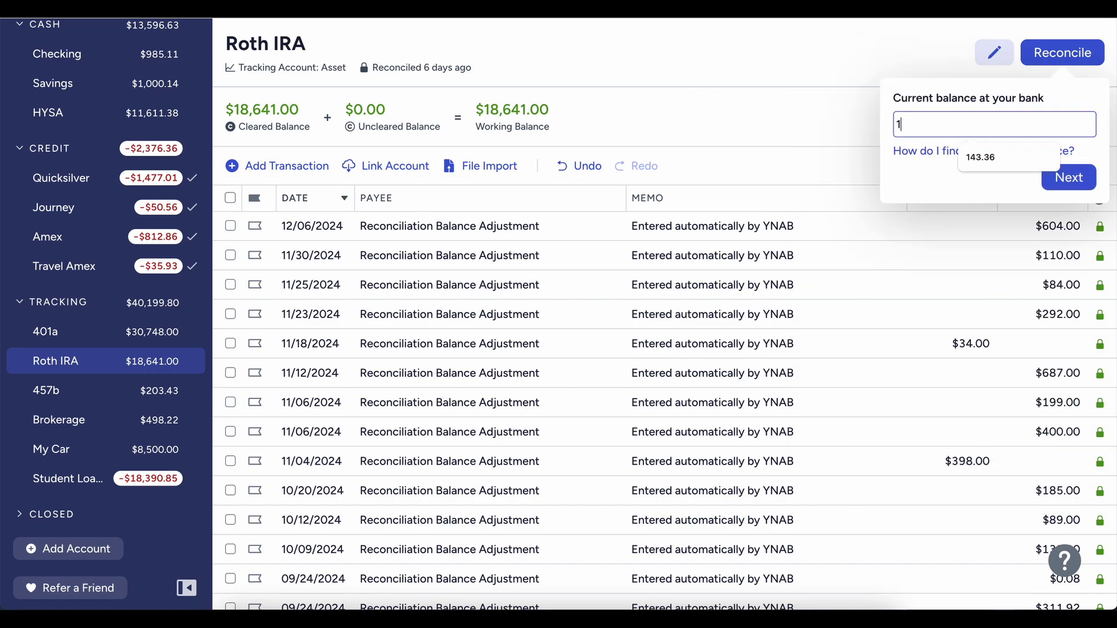
text(88)
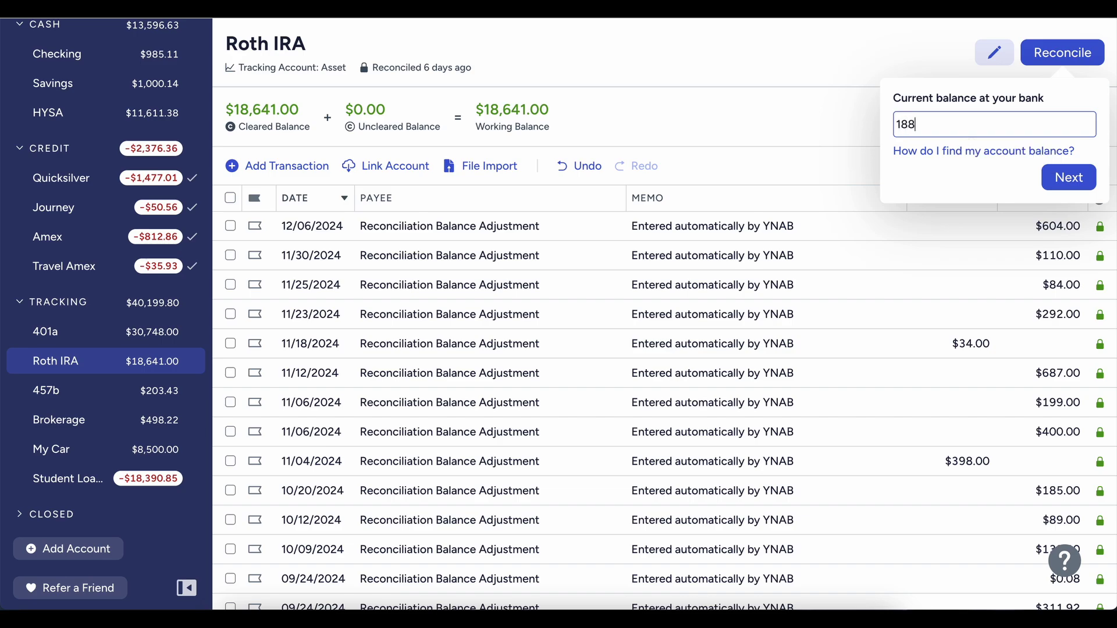
text(80.)
key(BackSpace)
key(BackSpace)
text(0)
click(1068, 177)
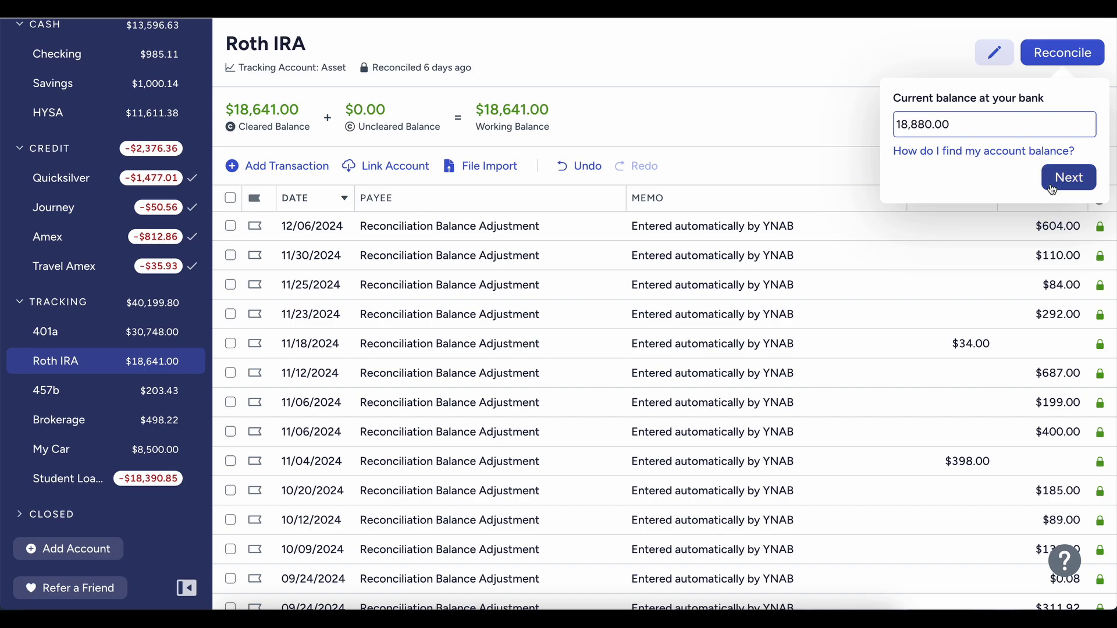
click(1060, 433)
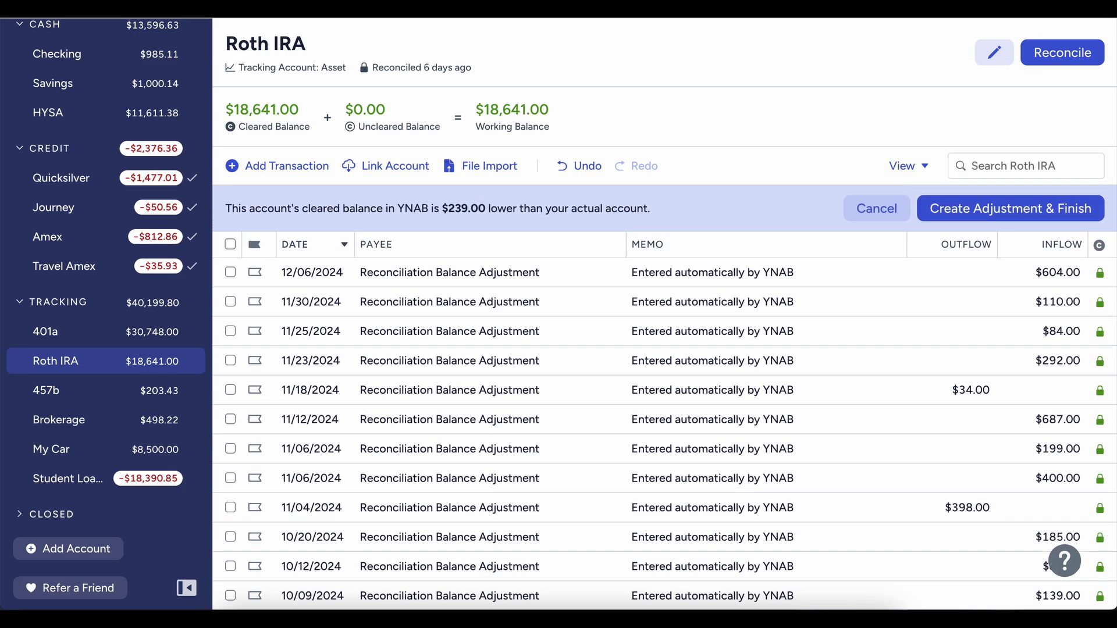
click(999, 199)
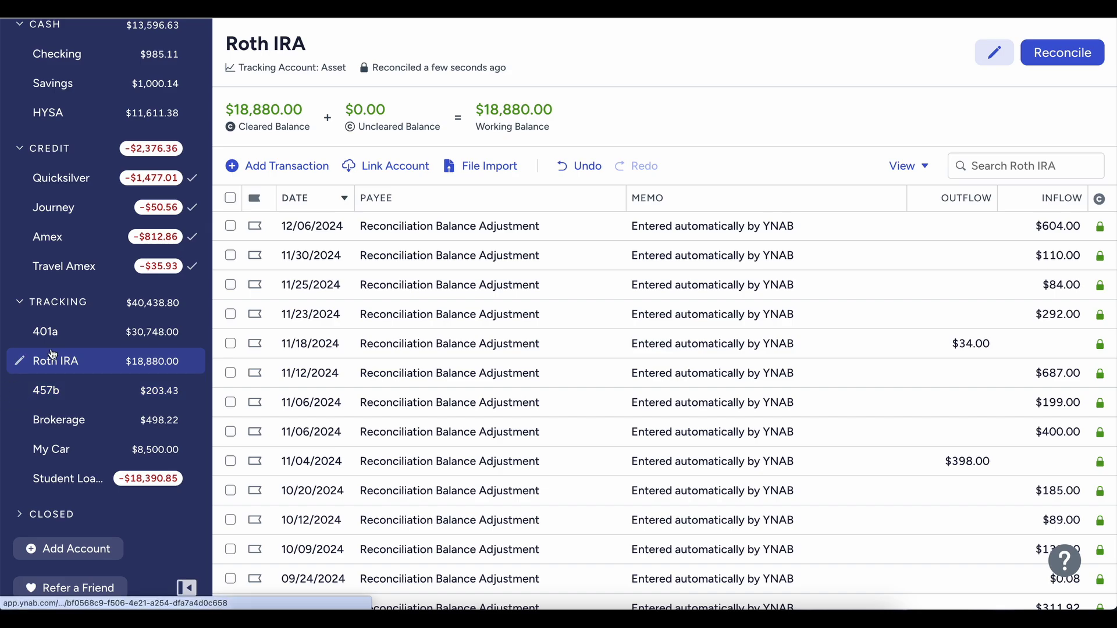
Reconcile the 401a account to a current balance of $31,053, creating the balance adjustment.
click(72, 336)
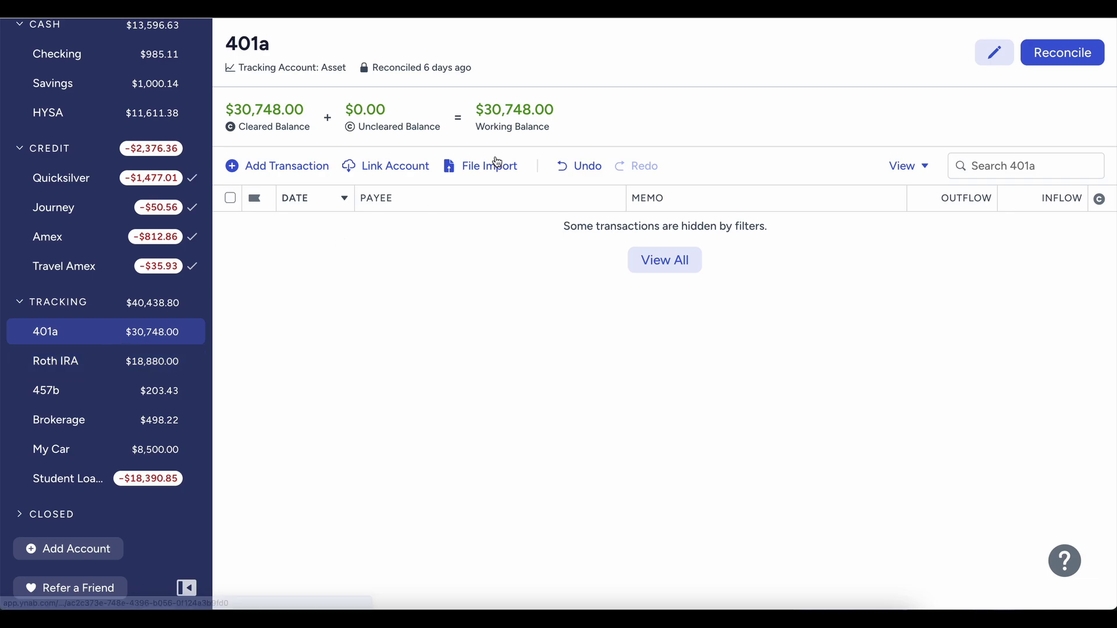
click(1048, 57)
click(959, 205)
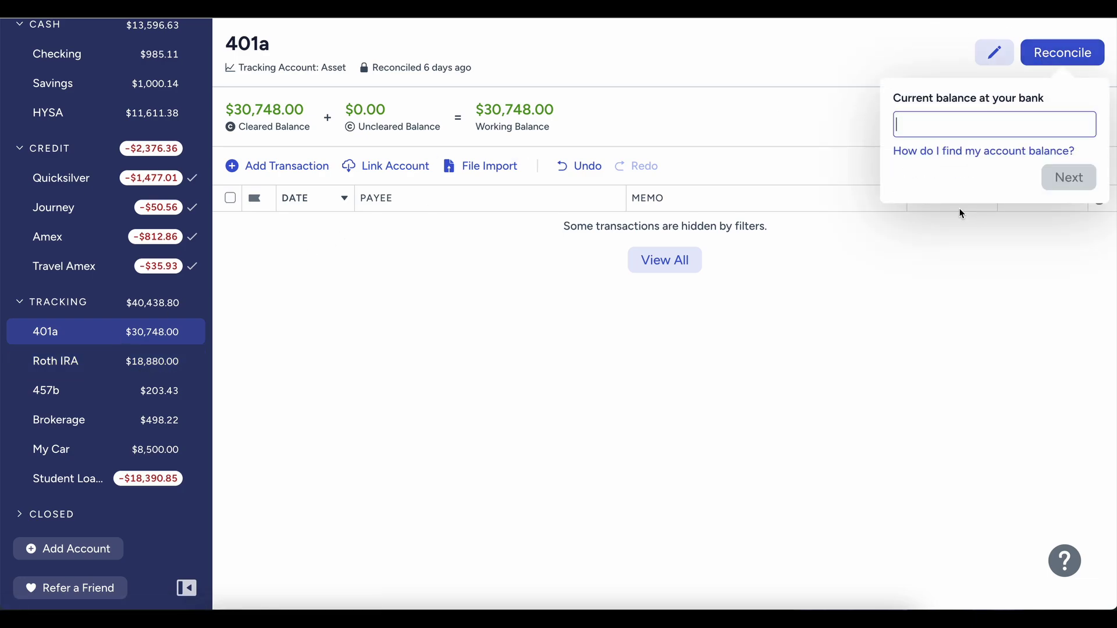
text(31053)
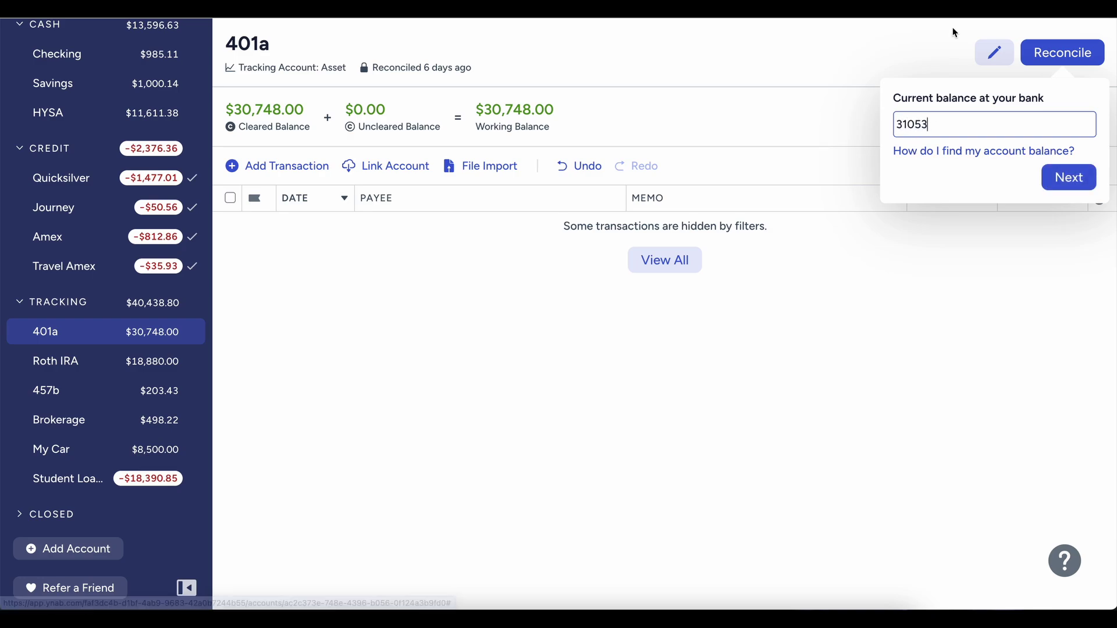
click(1071, 176)
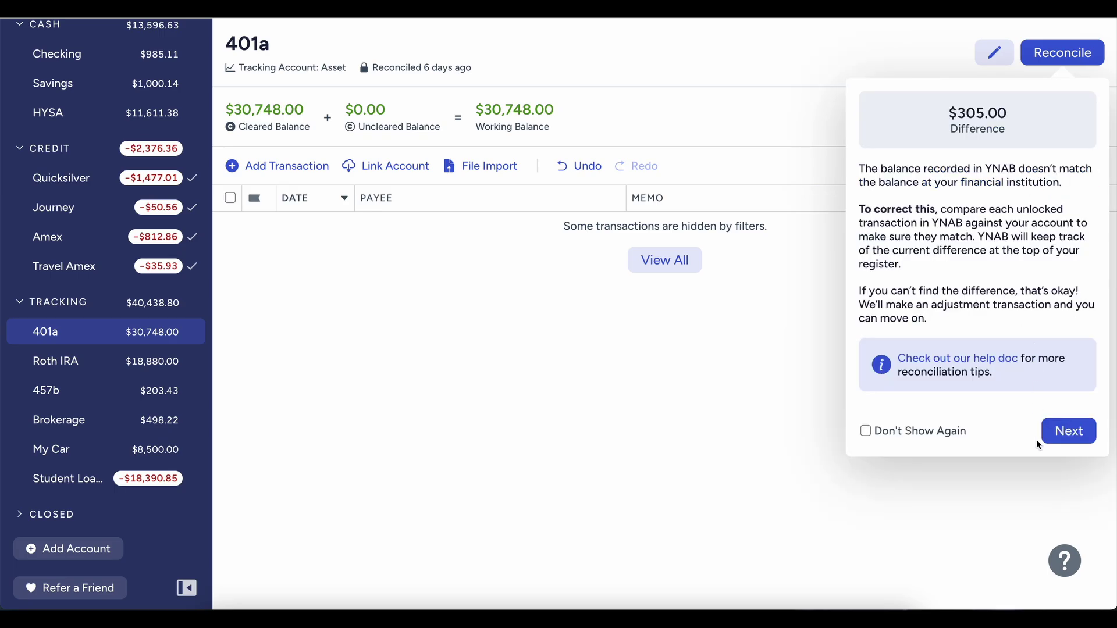
click(1064, 432)
click(969, 214)
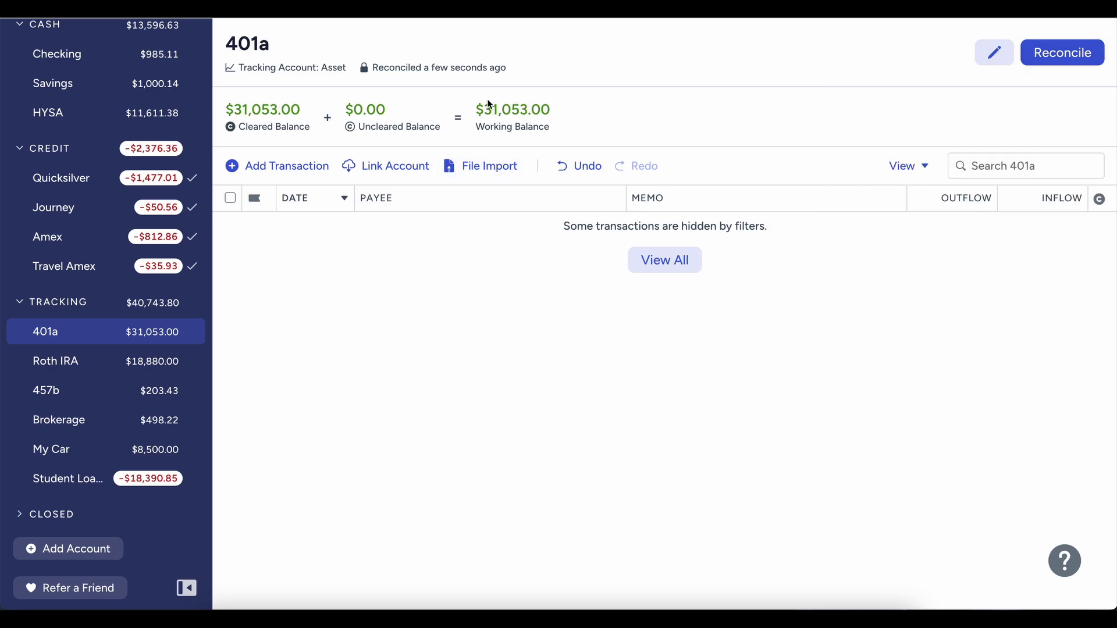
Show all hidden 401a transactions and review the adjustment history of the 401a and Roth IRA accounts.
mouse_move(546, 108)
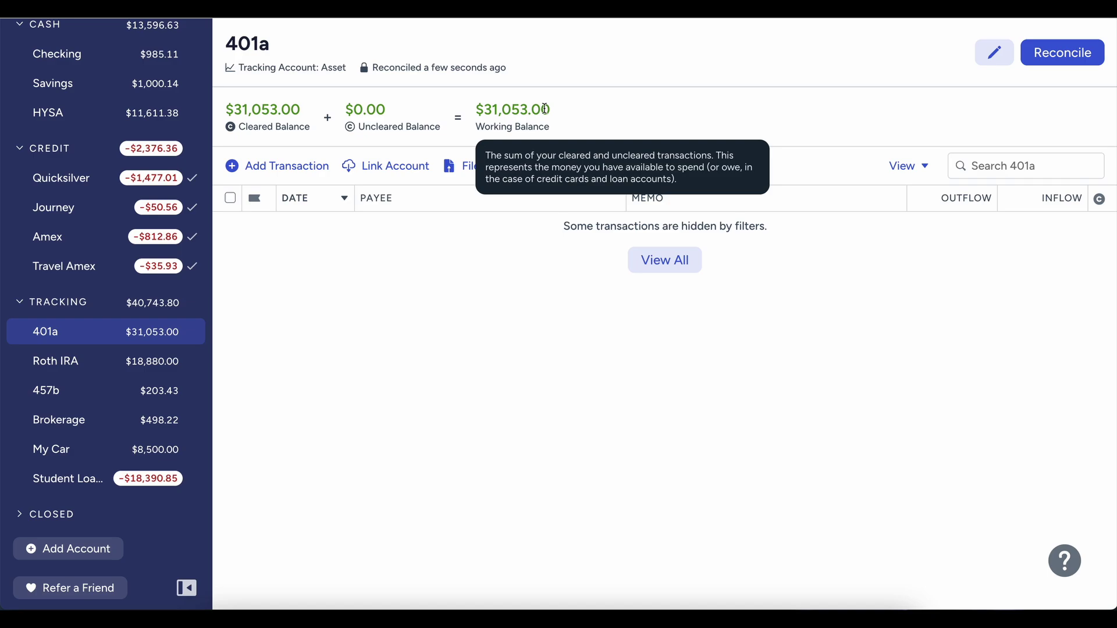
click(675, 272)
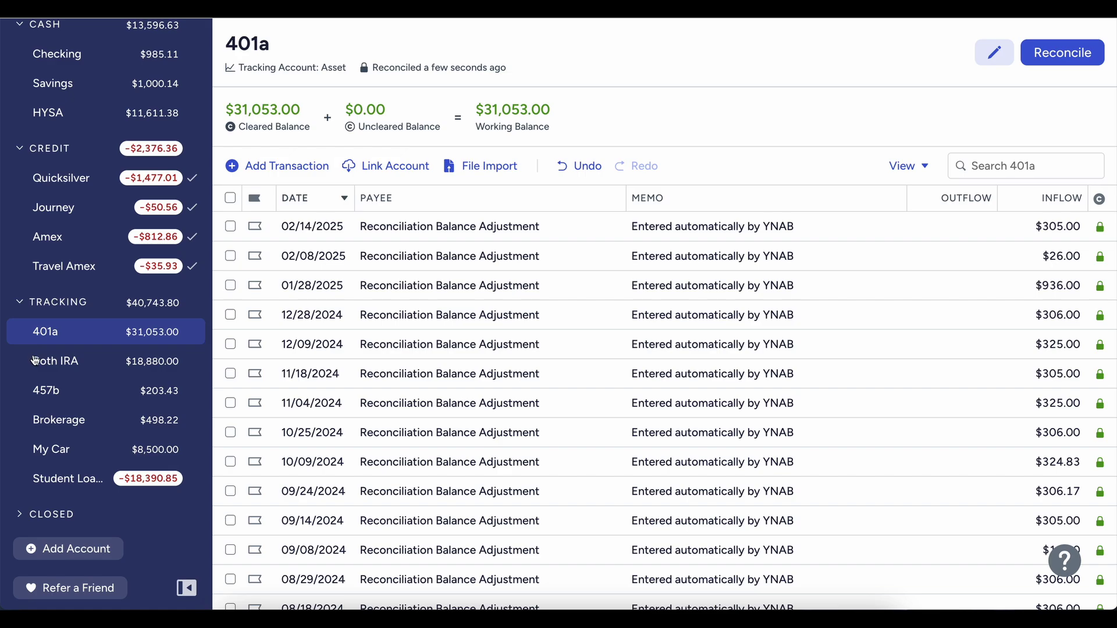
click(73, 371)
click(62, 343)
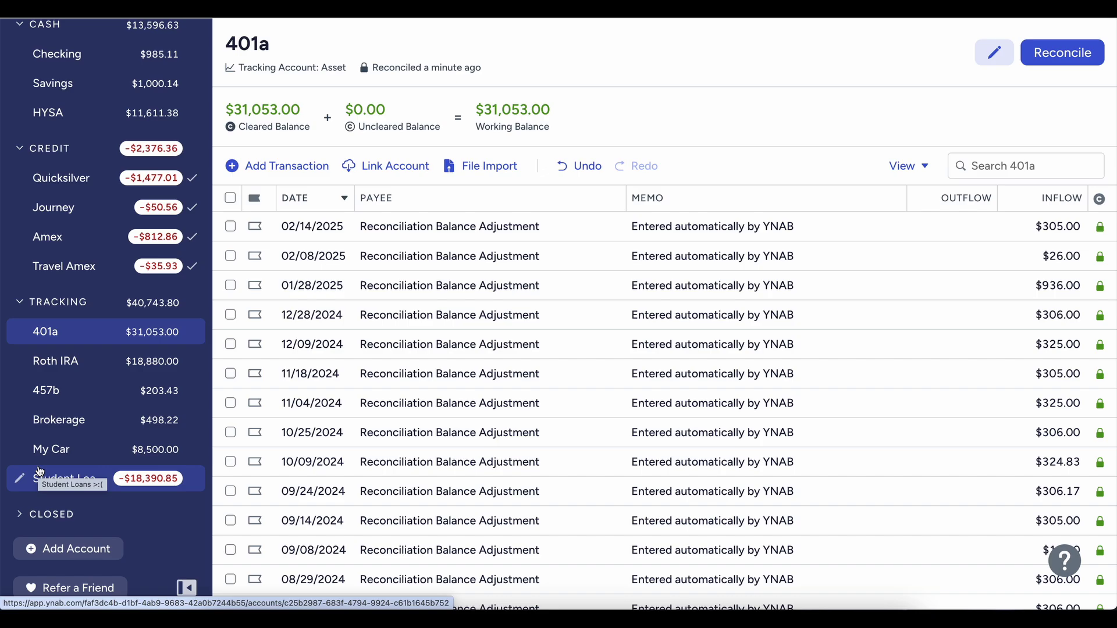
Reconcile the 457b account to a current balance of $206.64, creating the balance adjustment.
click(70, 388)
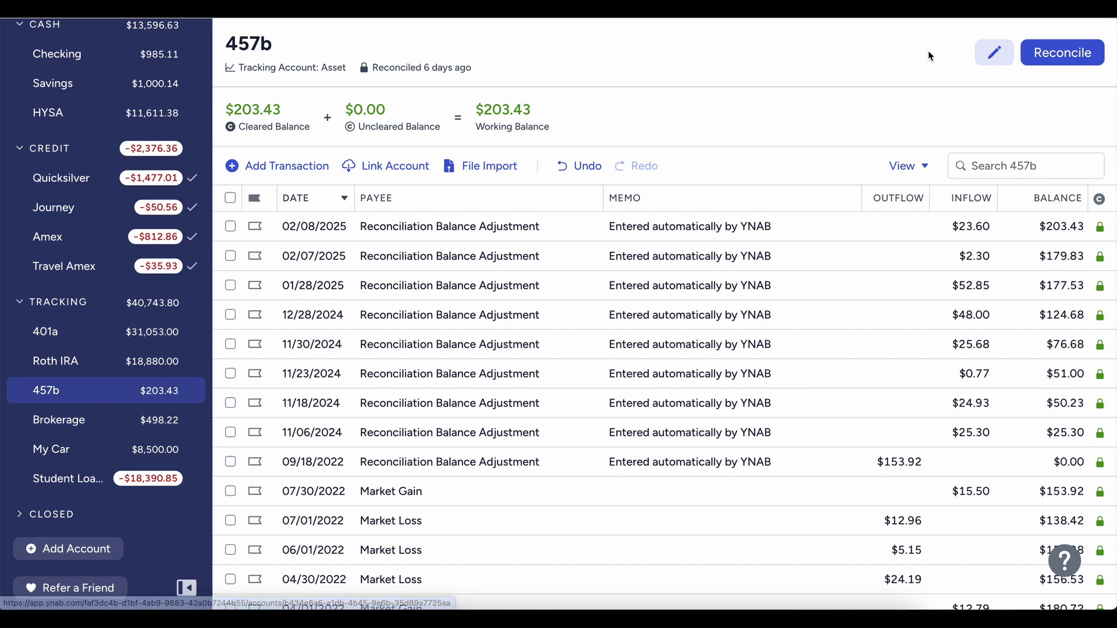
click(1059, 63)
click(920, 204)
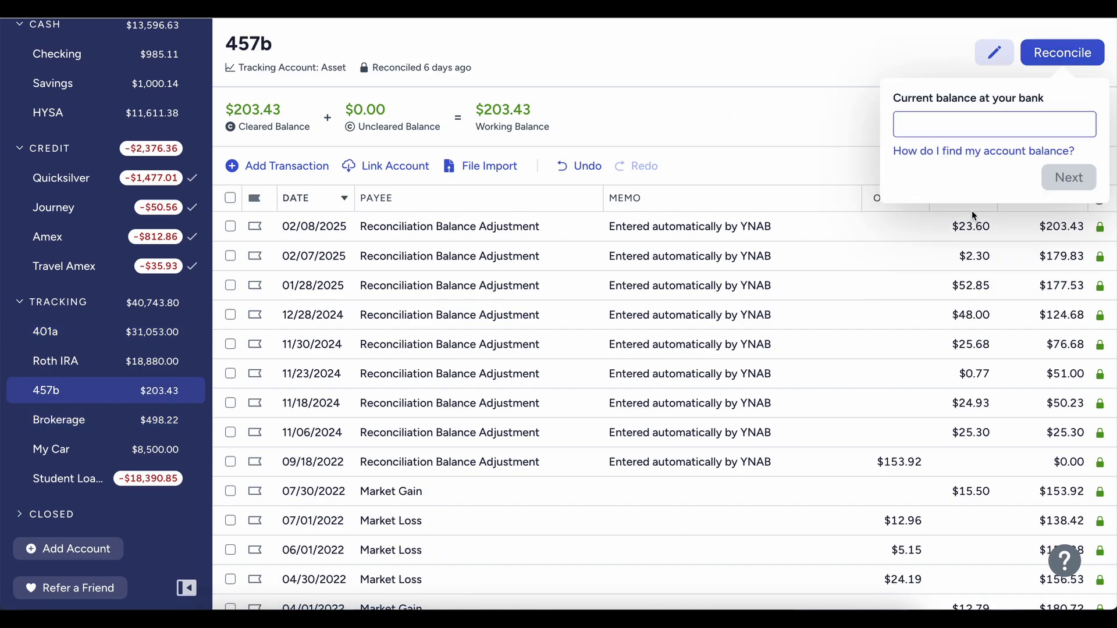
text(2)
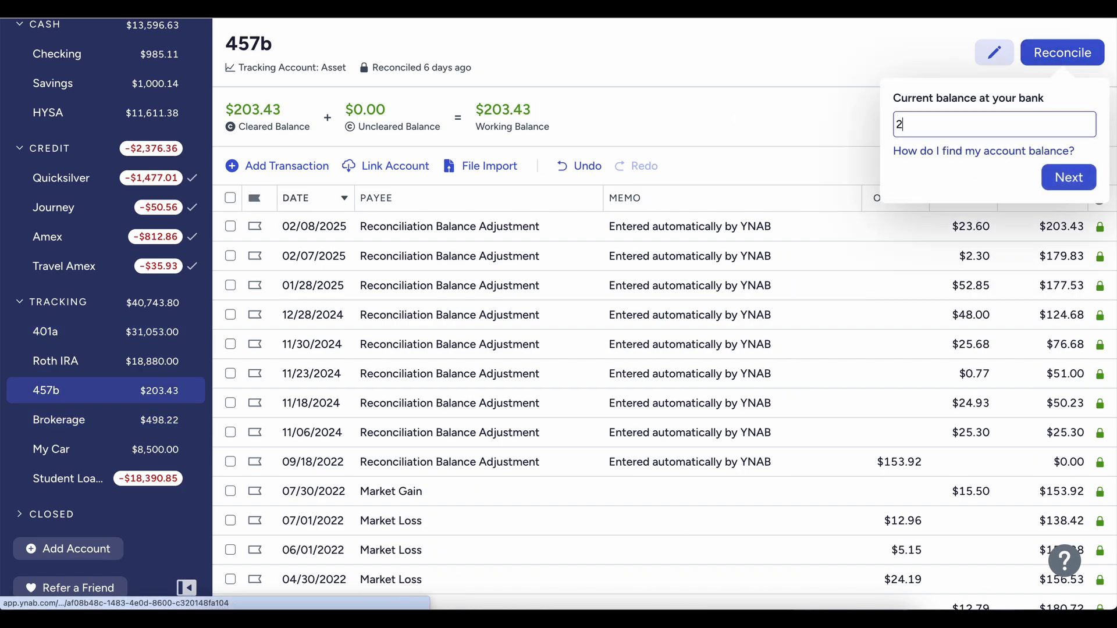
text(06.)
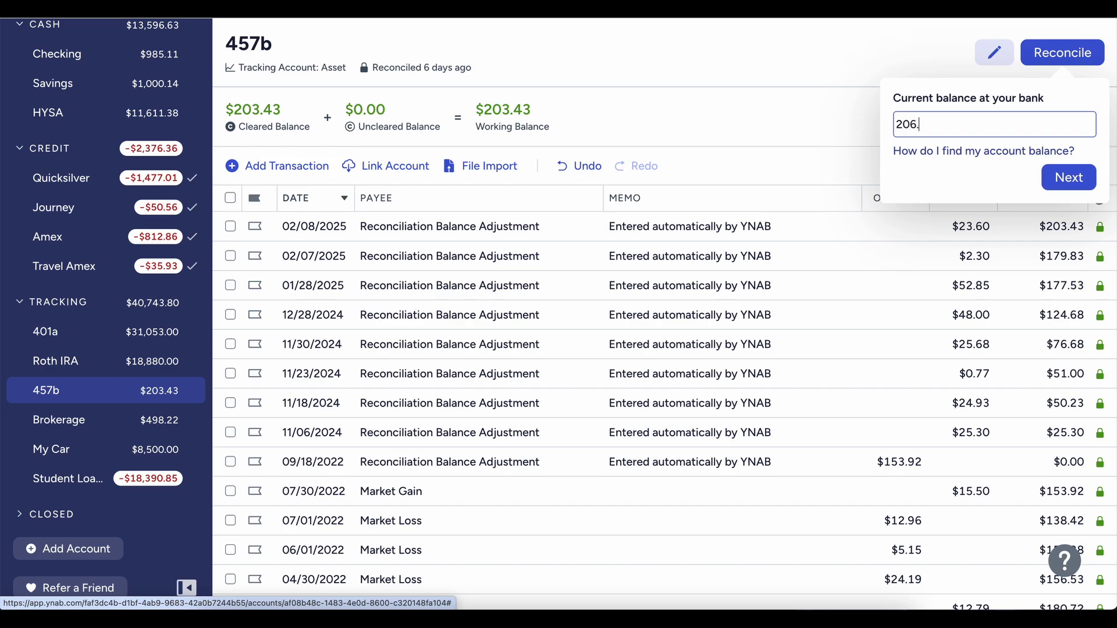
text(64)
click(1070, 188)
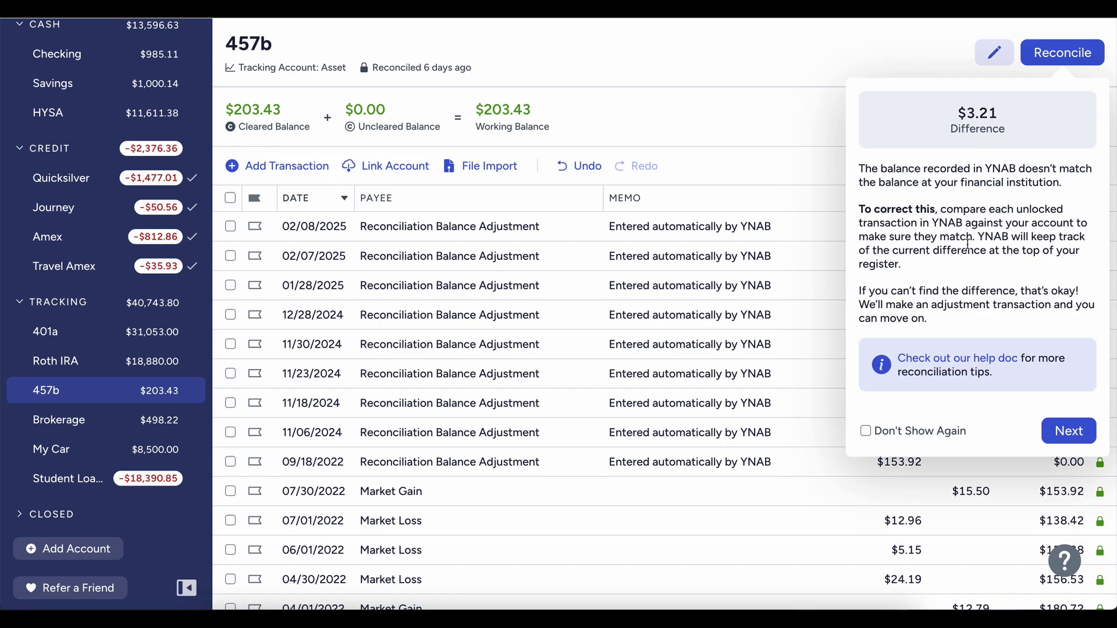
click(1066, 446)
click(947, 204)
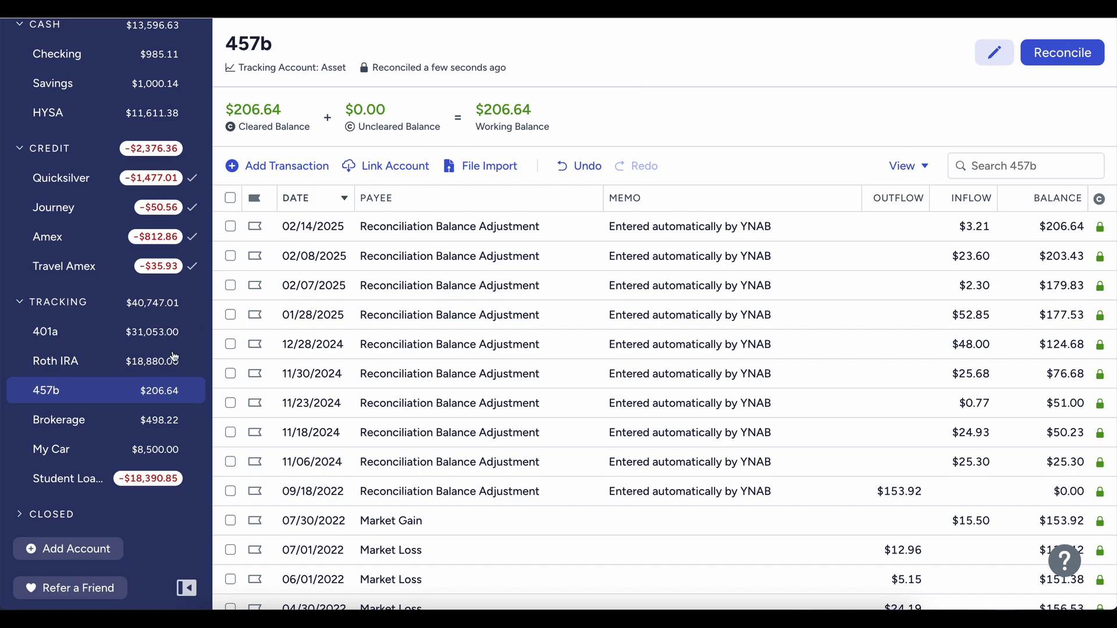
Reconcile the Student Loans account to a current balance of $18,650.05 owed, creating the balance adjustment.
click(82, 489)
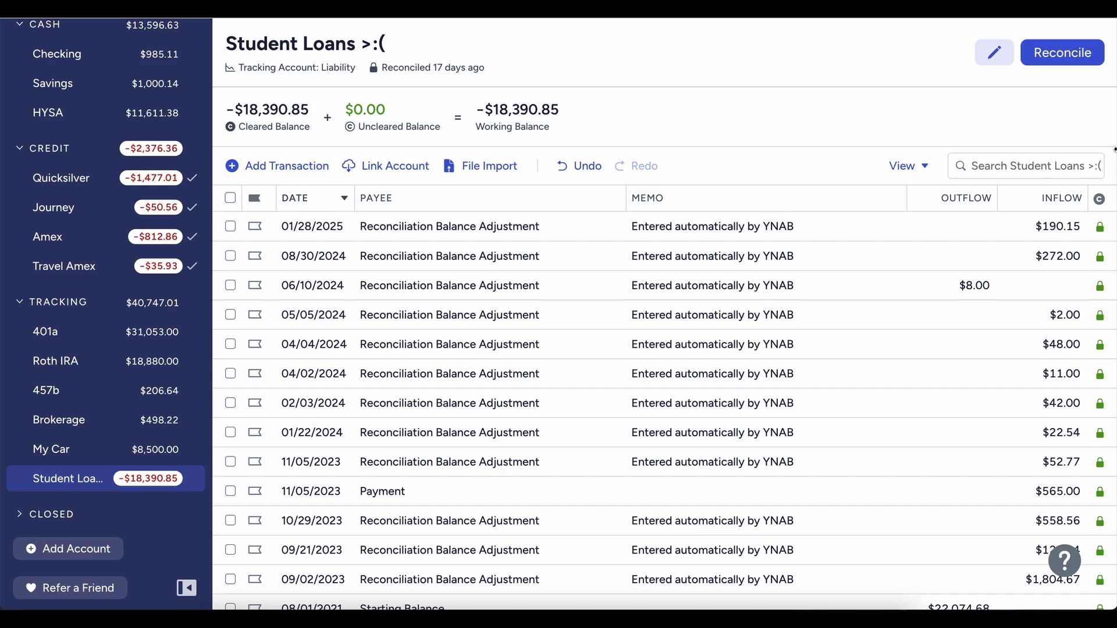
click(1073, 51)
click(961, 206)
text(1)
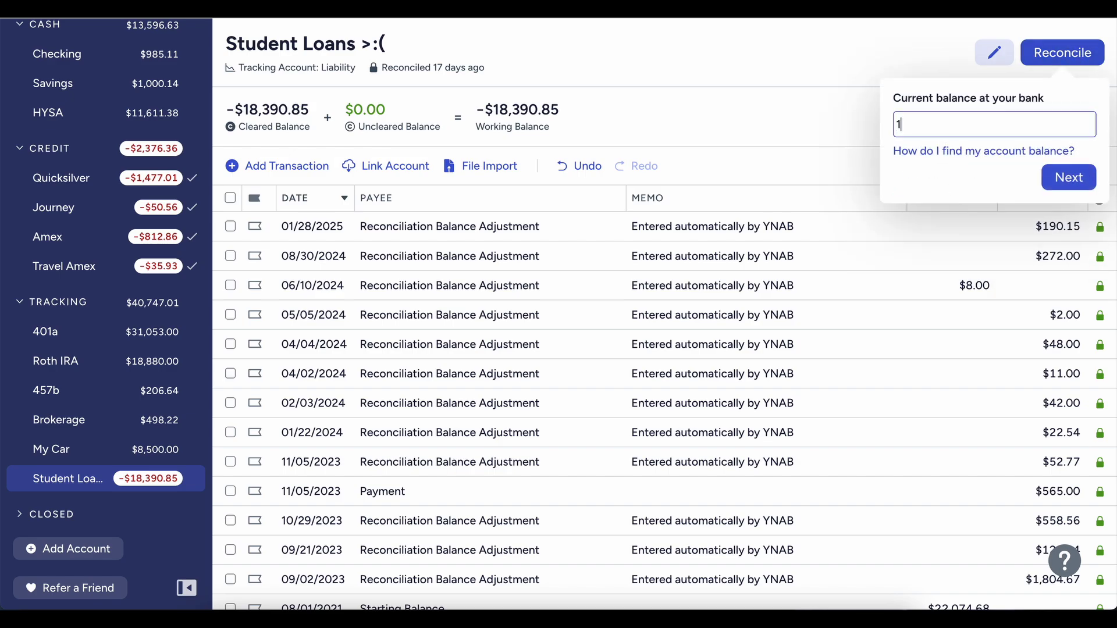
text(8650.05)
click(1086, 170)
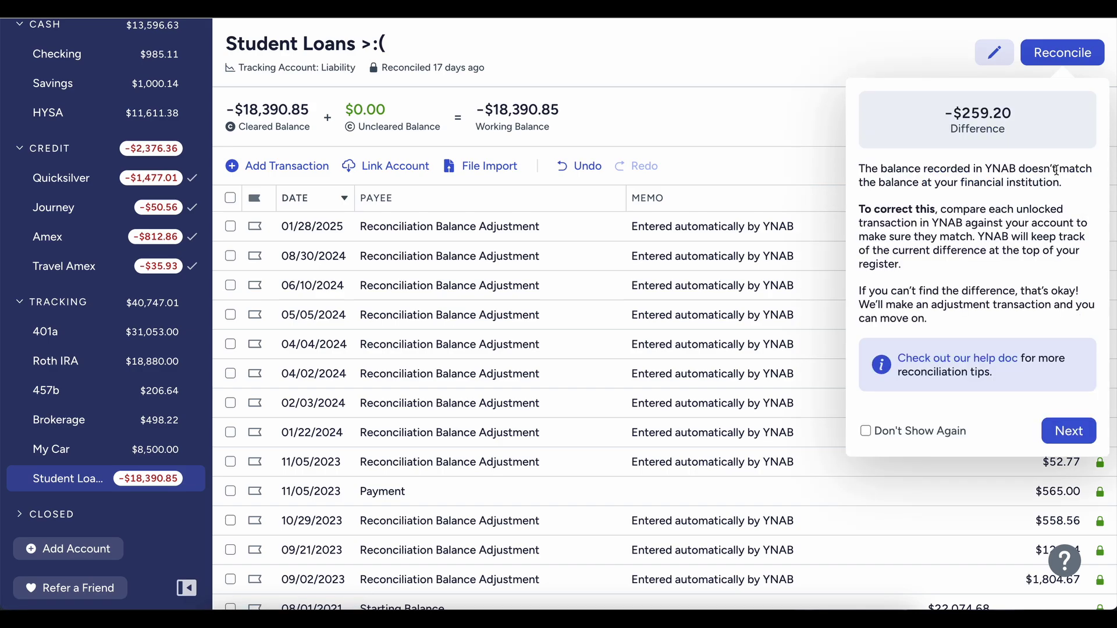
click(1043, 427)
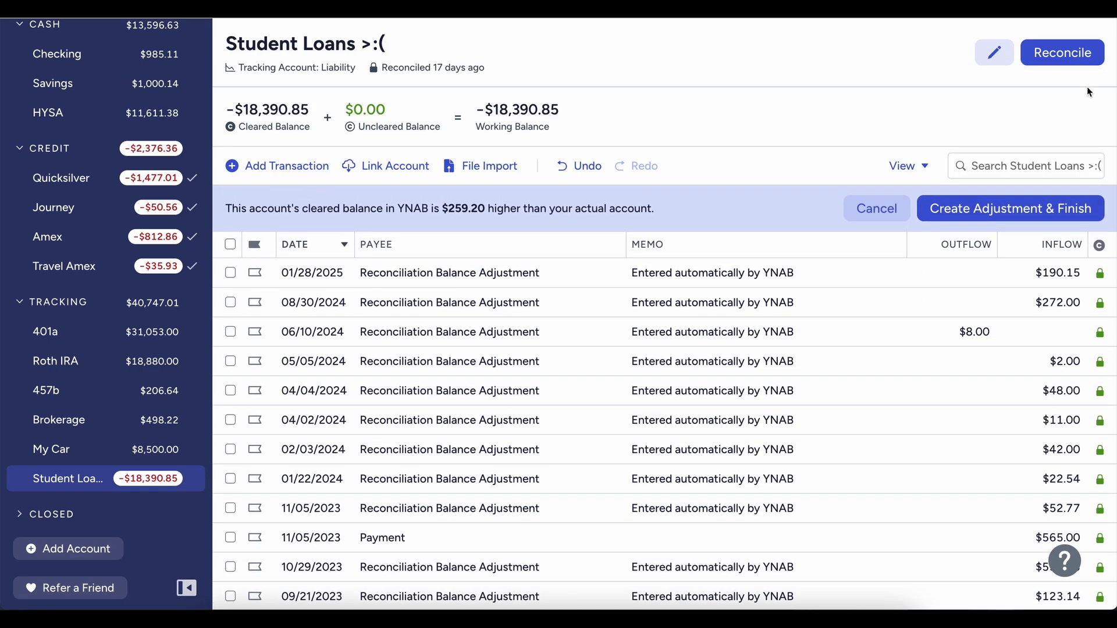
click(1021, 209)
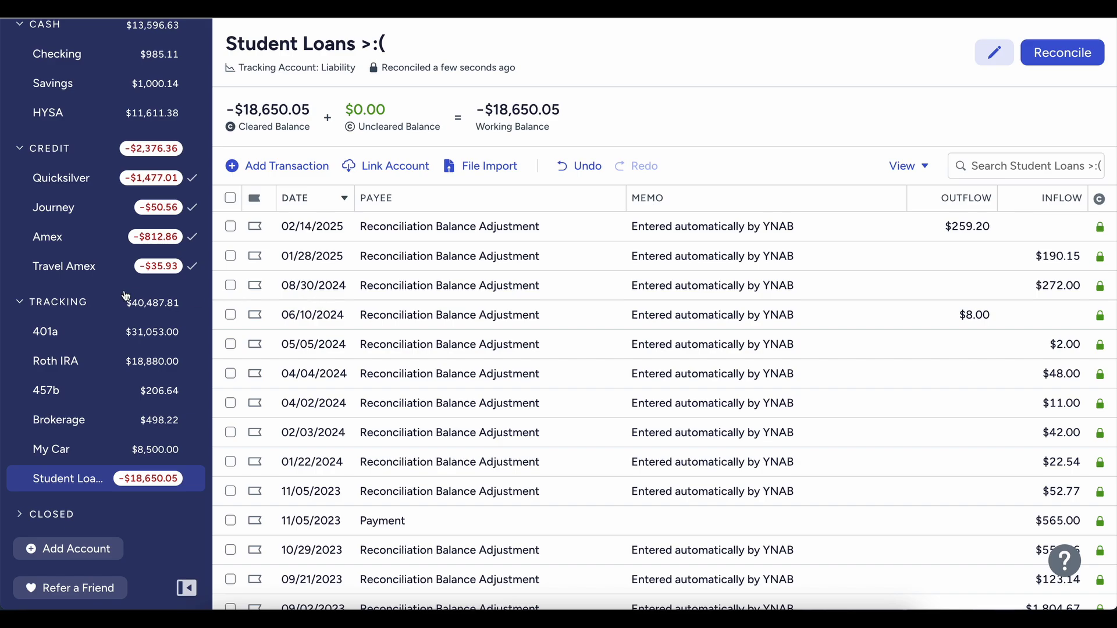
scroll(129, 296, up, 2)
scroll(129, 297, down, 2)
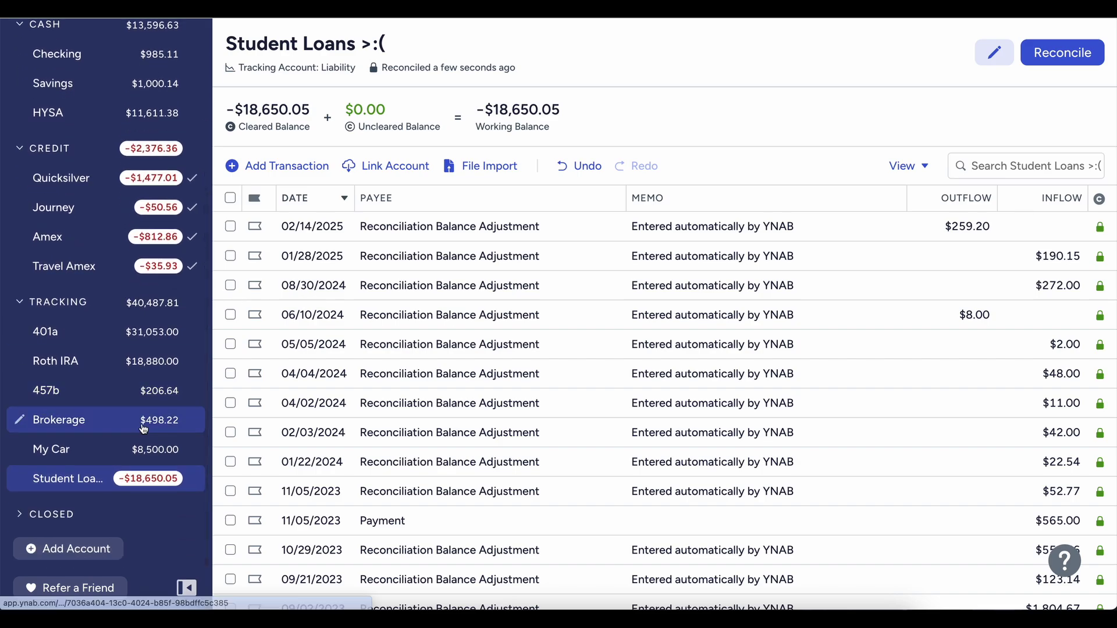
Show the Net Worth report for all dates and examine the February 2025 figures in the chart.
scroll(87, 407, up, 3)
click(91, 124)
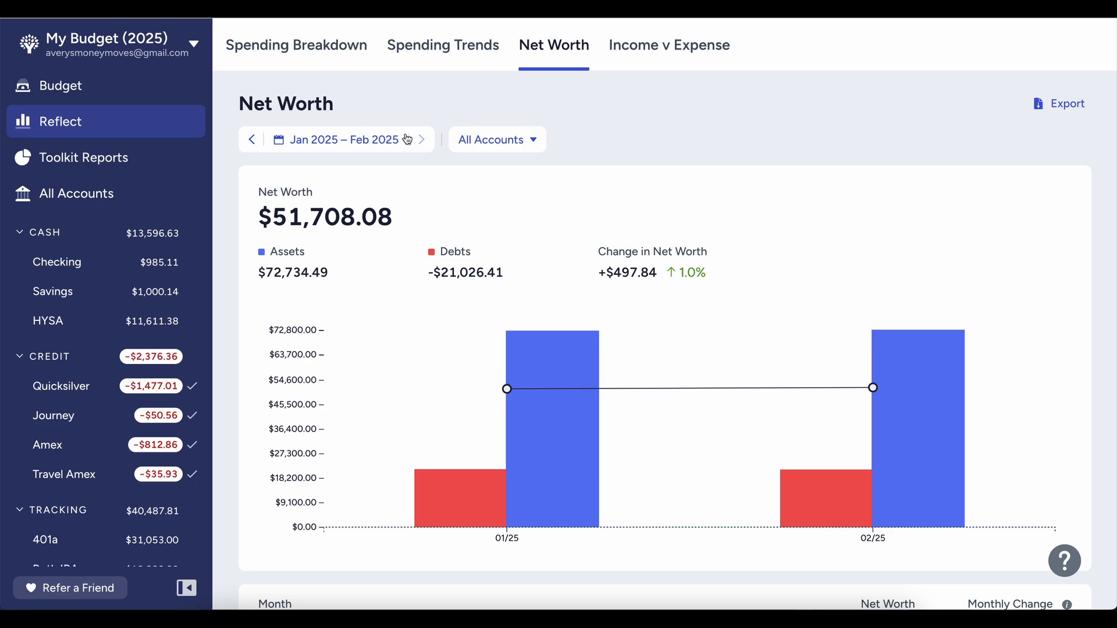
click(408, 140)
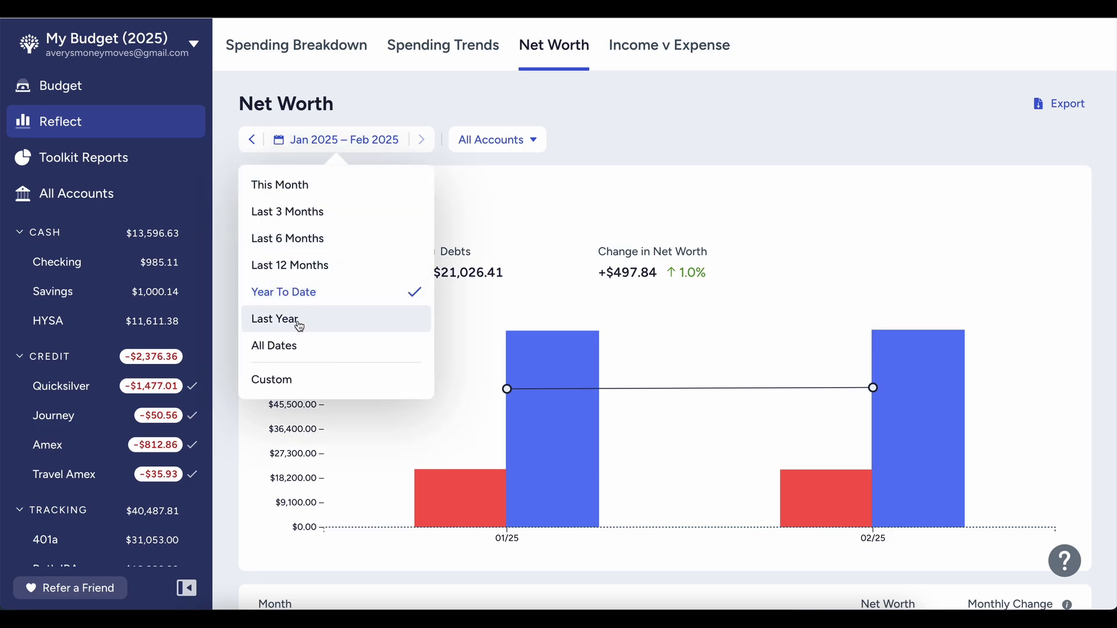
click(288, 357)
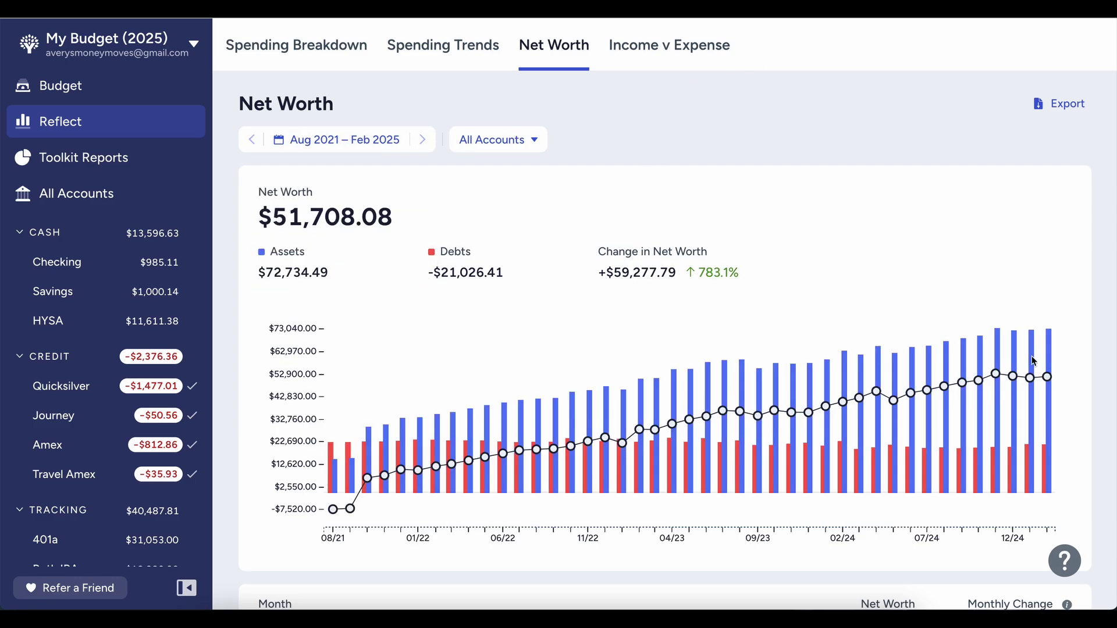
mouse_move(1034, 362)
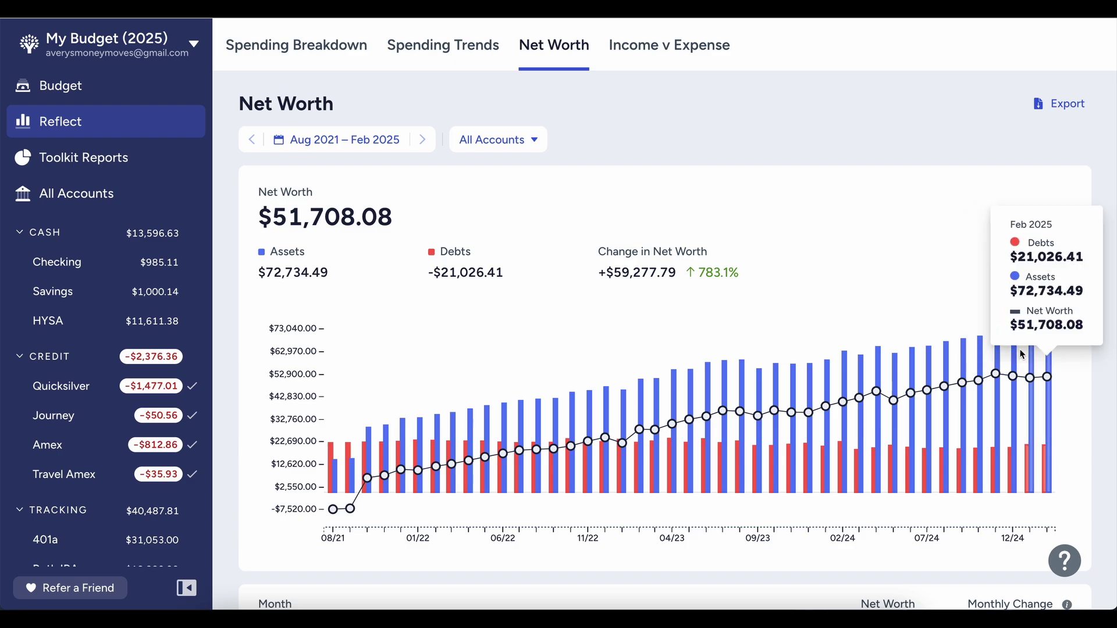
Limit the Net Worth report to the last 3 months and check the change in net worth.
click(339, 140)
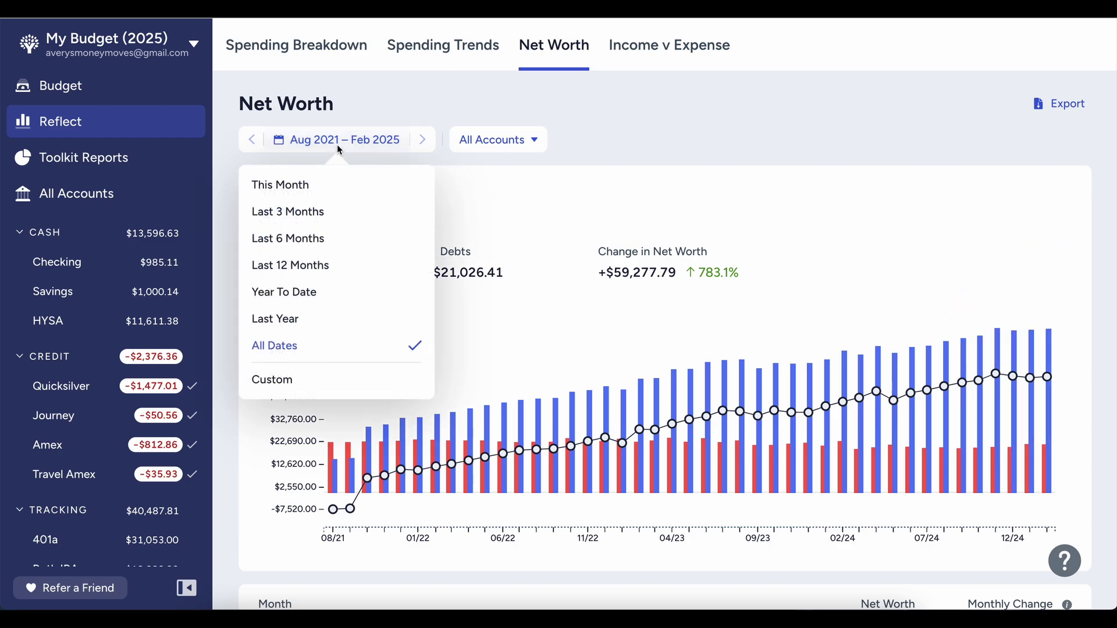
click(345, 213)
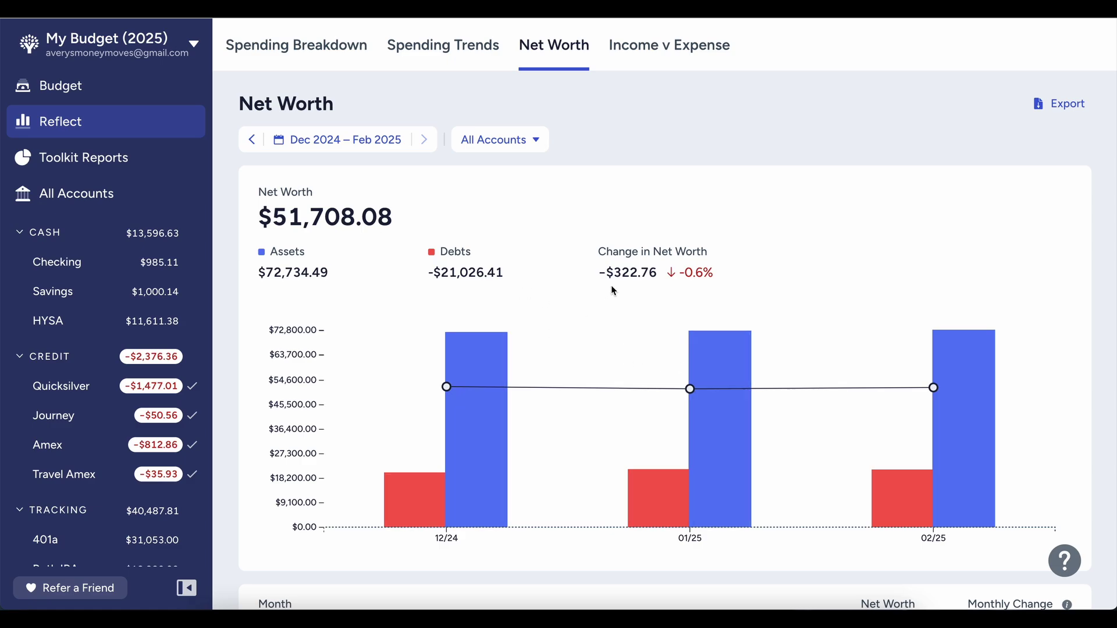
click(341, 140)
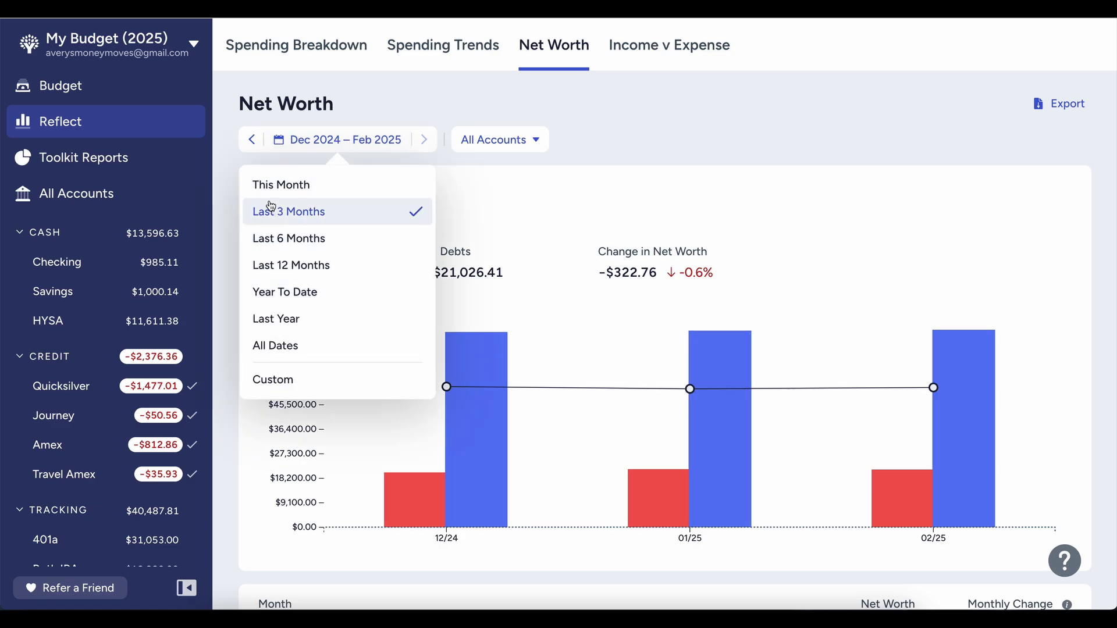
click(427, 111)
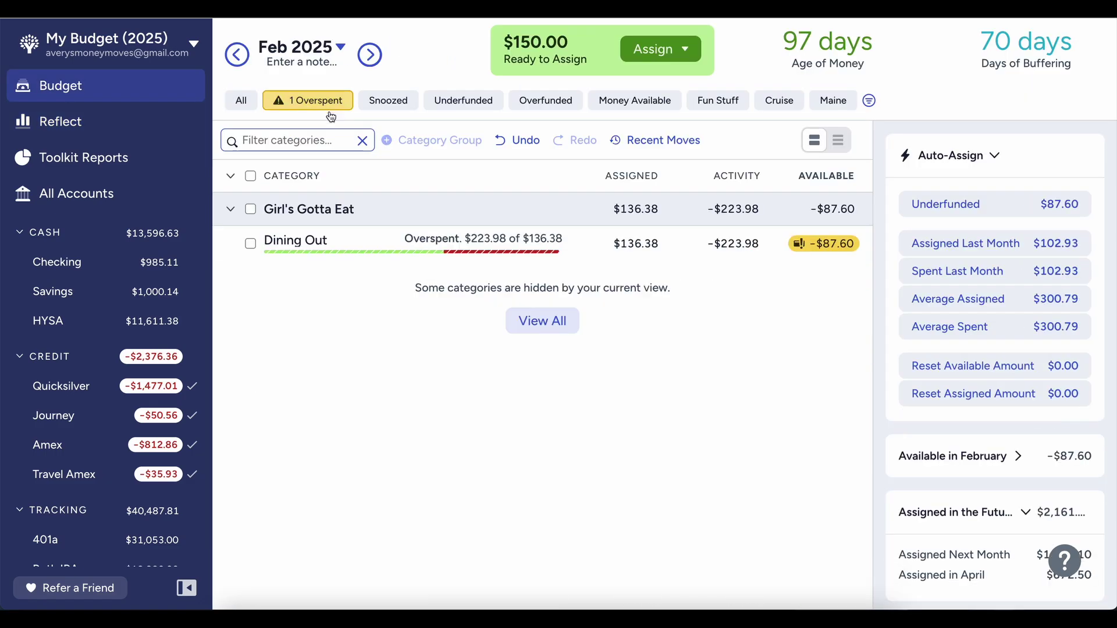
Cover the Dining Out overspending in the February 2025 budget with the category matching "gr".
click(798, 245)
click(790, 307)
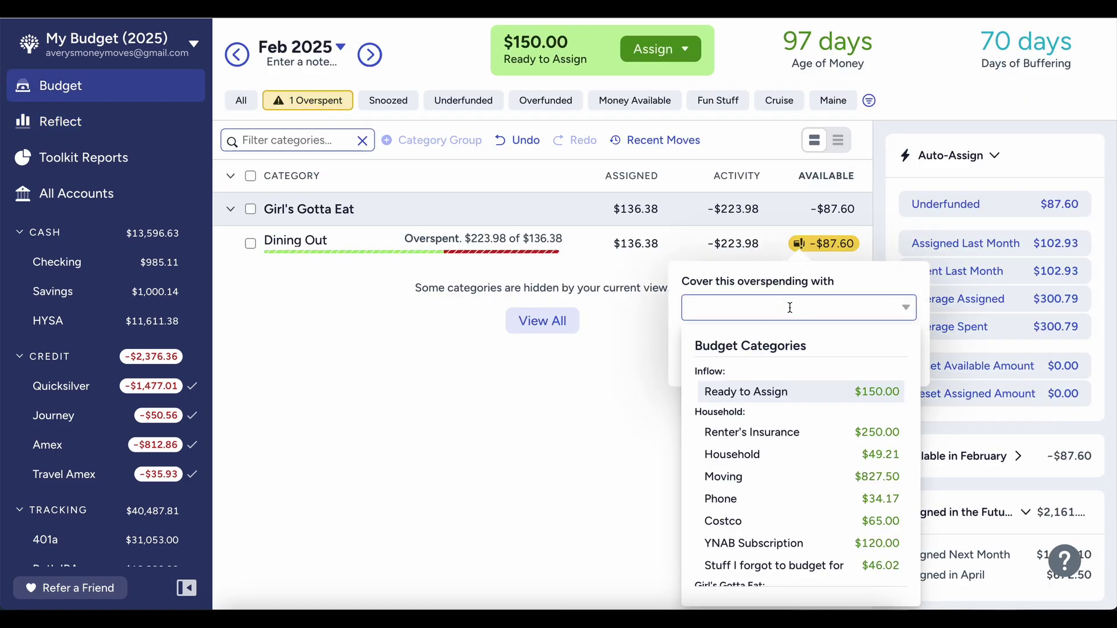
text(gr)
key(Return)
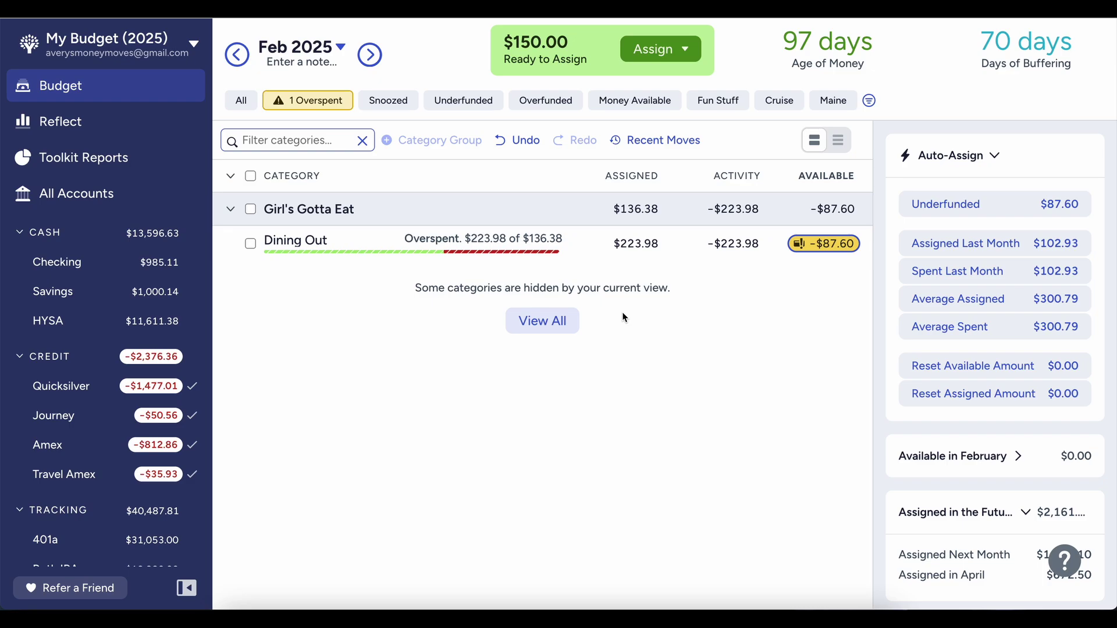
Show all budget categories and review the February 2025 amounts down to the Auto & Transportation group.
click(544, 322)
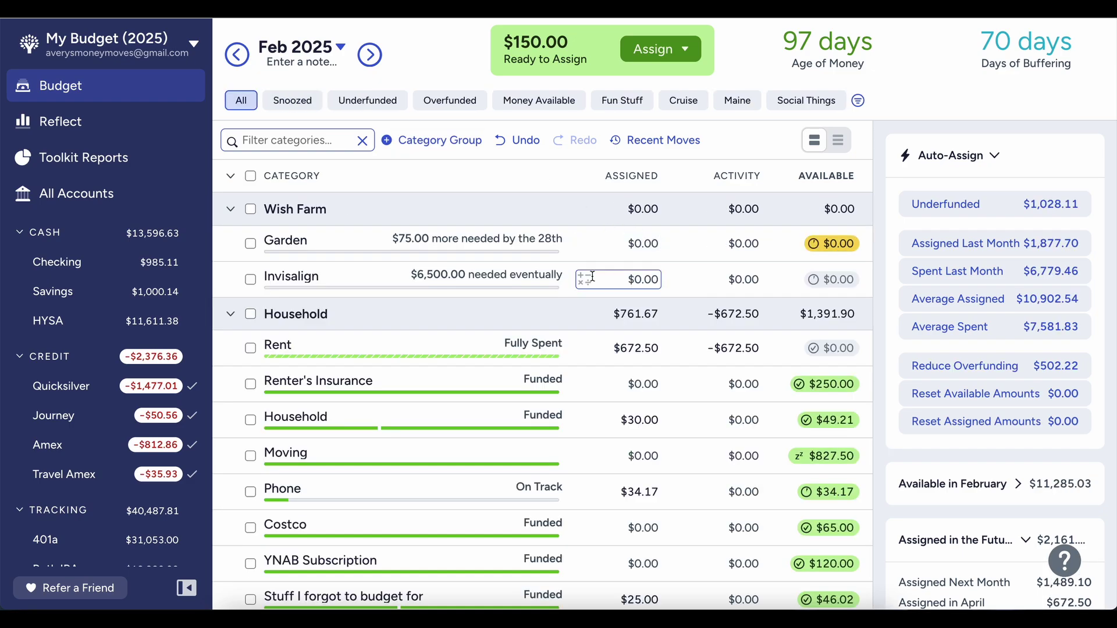
scroll(592, 276, down, 15)
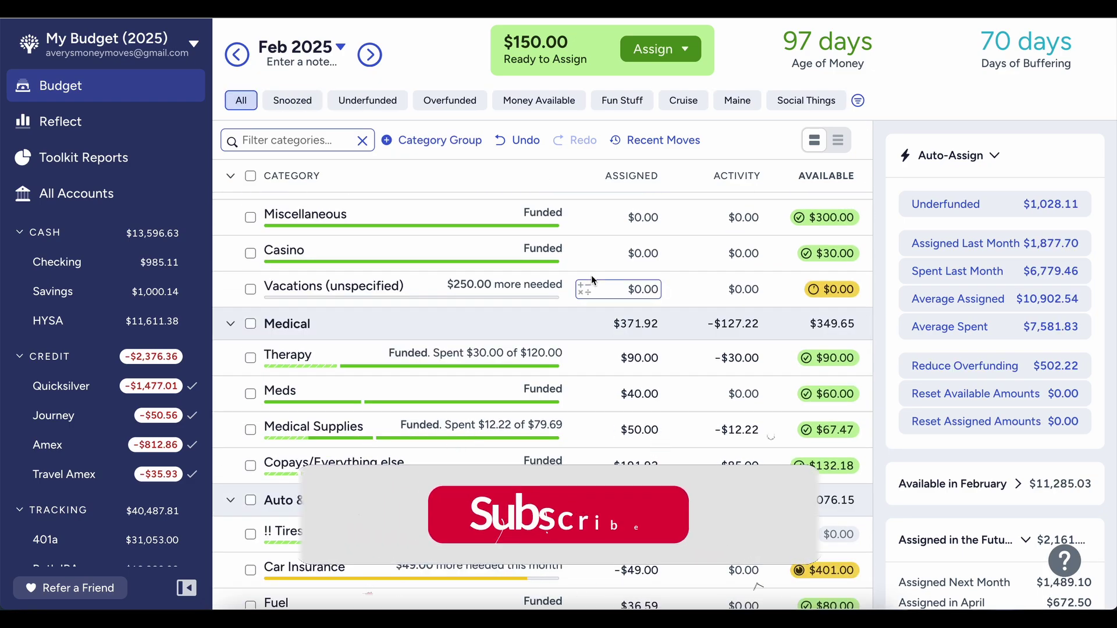
scroll(591, 275, down, 4)
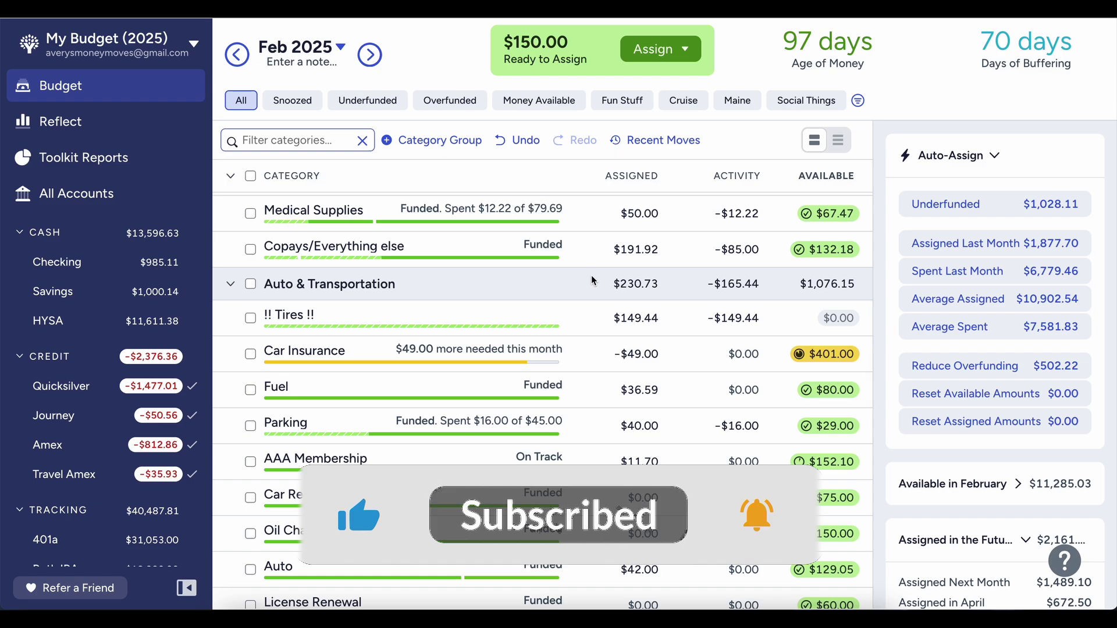
scroll(592, 281, down, 1)
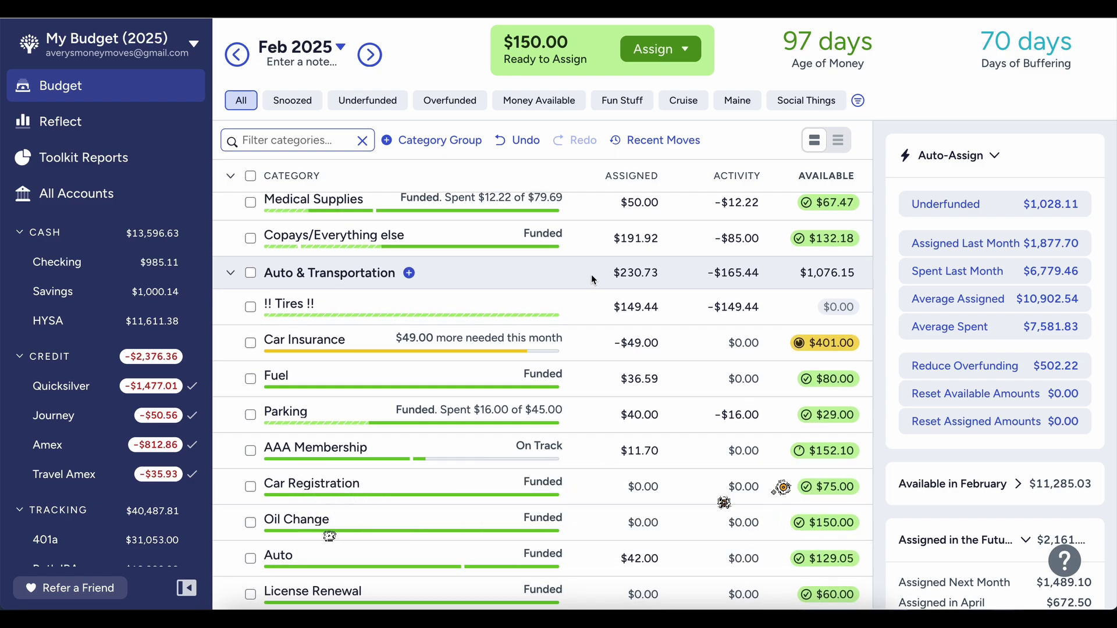